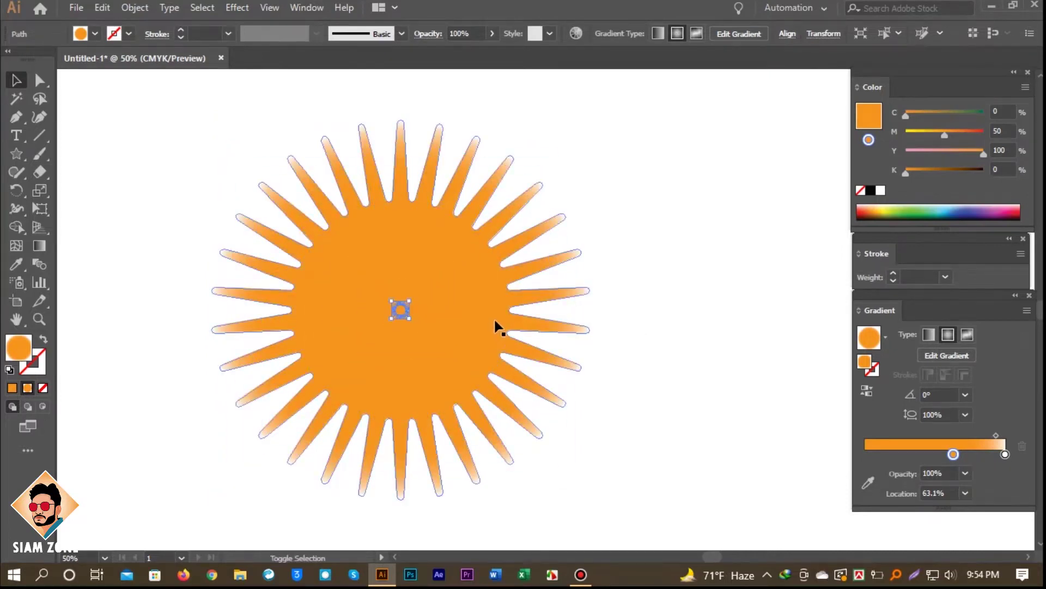
Step: Blend the small centre shape with the large orange starburst using Specified Steps spacing of 100
{"action": "left_click", "coordinate": [474, 330], "text": "shift"}
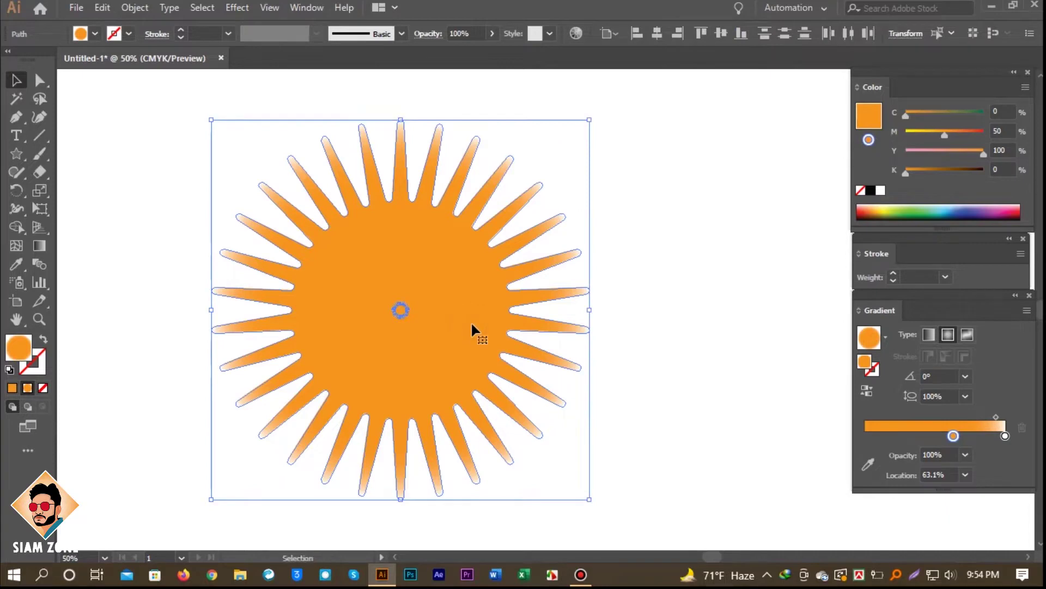
{"action": "left_click", "coordinate": [131, 7]}
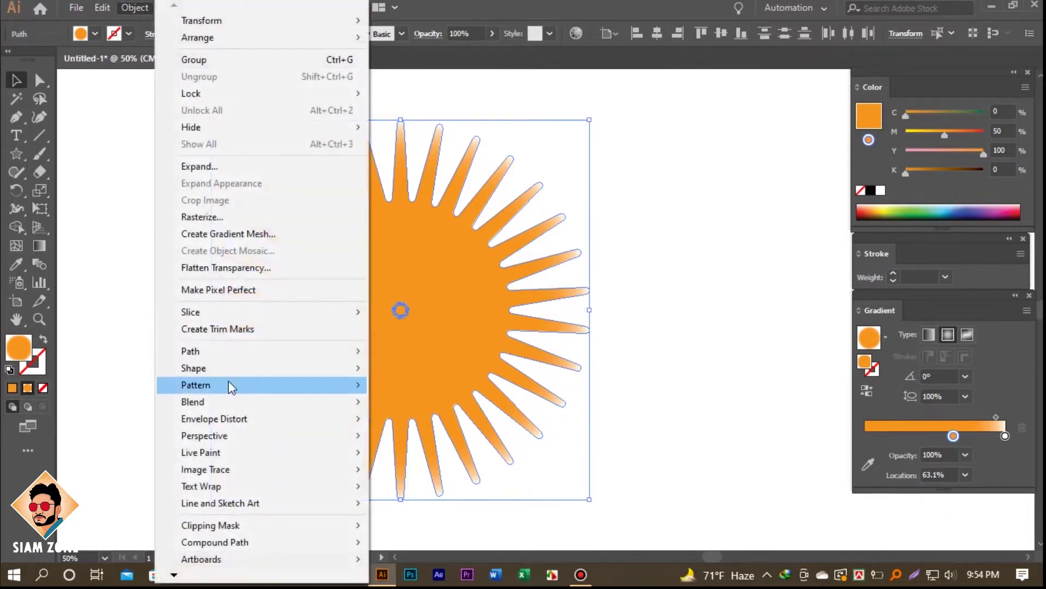
{"action": "mouse_move", "coordinate": [215, 400]}
{"action": "left_click", "coordinate": [455, 440]}
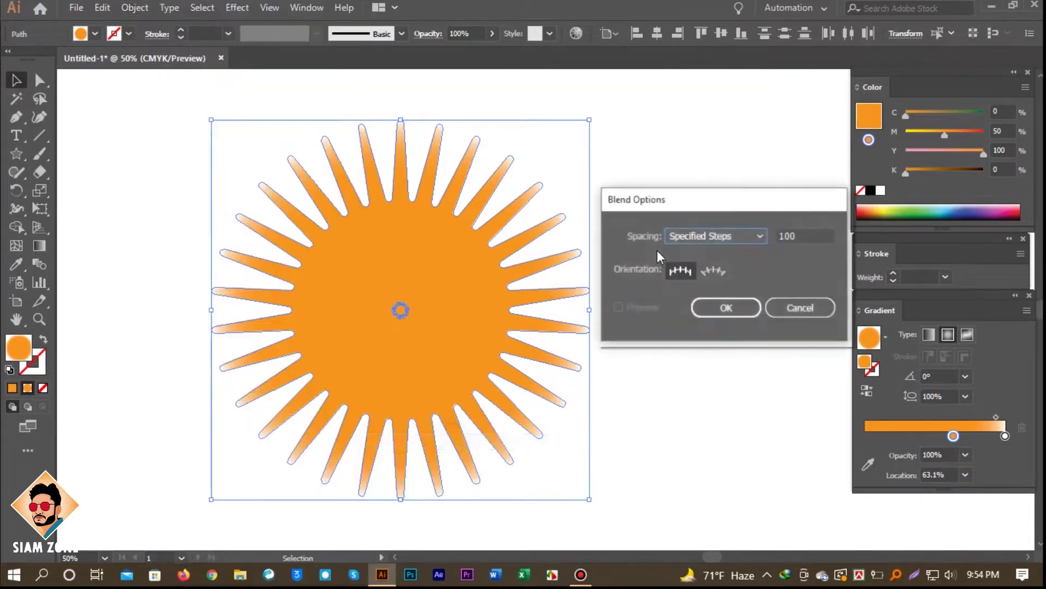
{"action": "left_click", "coordinate": [736, 304]}
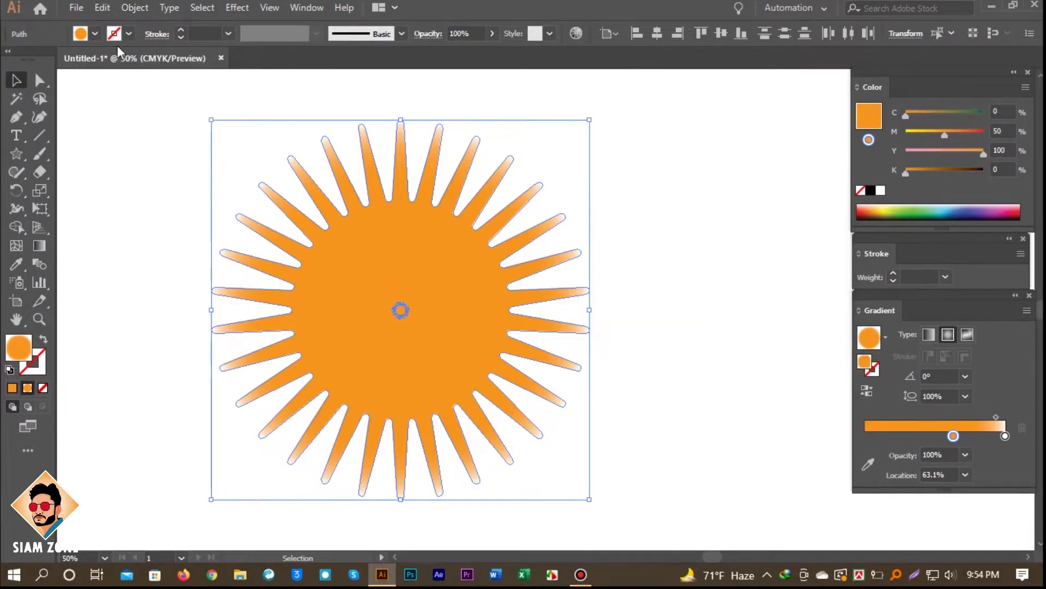
{"action": "left_click", "coordinate": [141, 7]}
{"action": "mouse_move", "coordinate": [215, 403]}
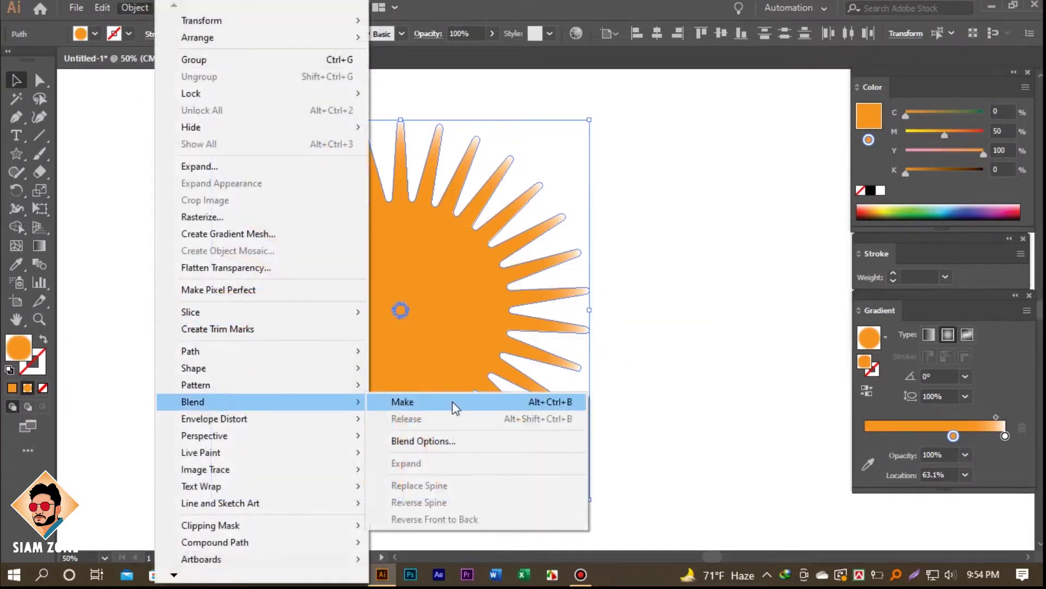
{"action": "left_click", "coordinate": [453, 404]}
Step: Apply a Pucker & Bloat effect of -17% to the blended starburst
{"action": "left_click", "coordinate": [226, 7]}
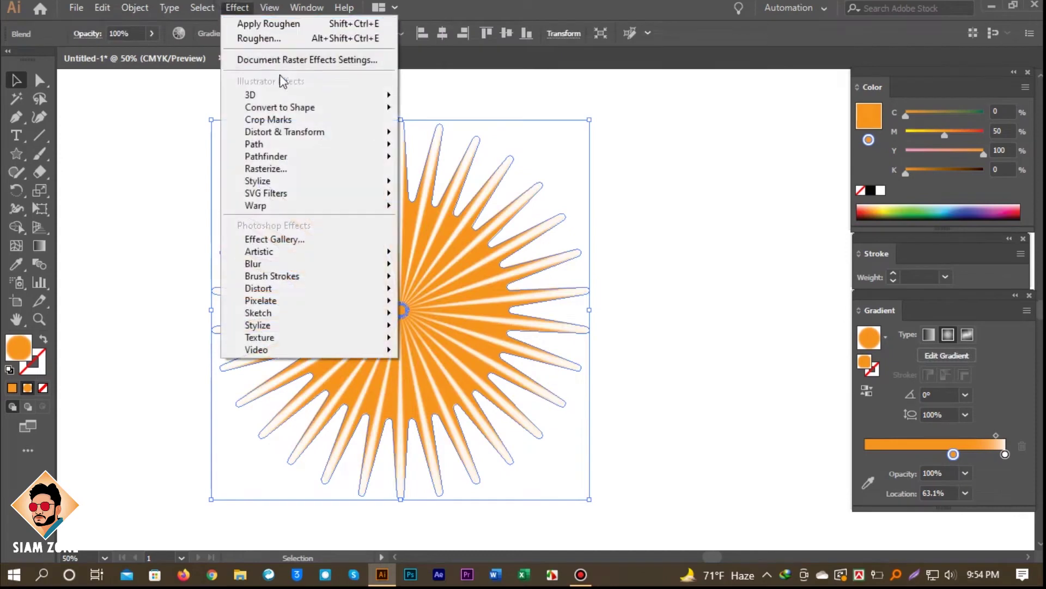
{"action": "mouse_move", "coordinate": [289, 132]}
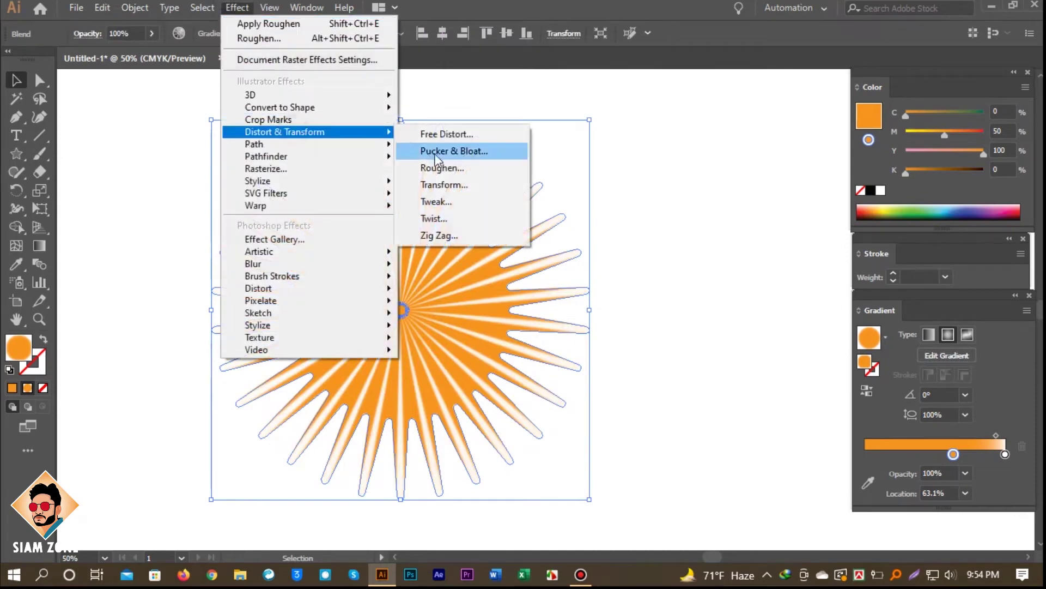
{"action": "left_click", "coordinate": [466, 152]}
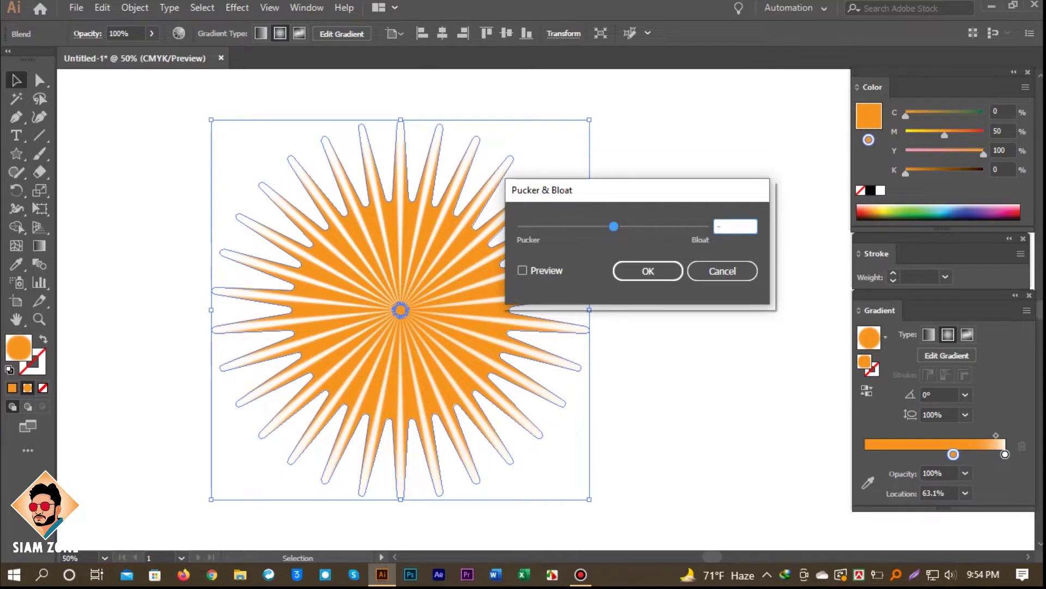
{"action": "type", "text": "-17"}
{"action": "left_click", "coordinate": [546, 271]}
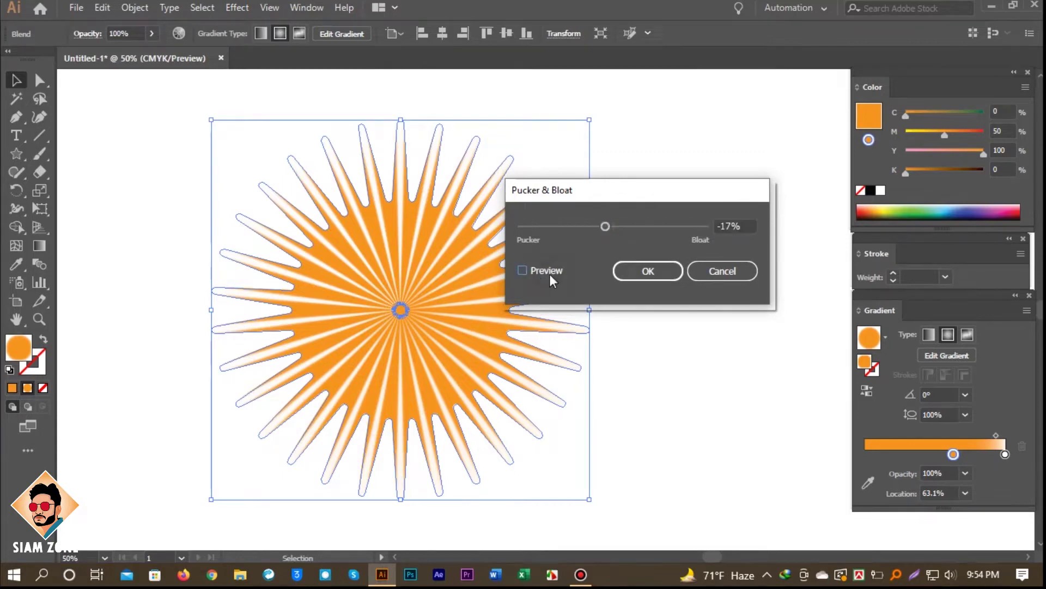
{"action": "left_click", "coordinate": [647, 270]}
Step: Apply a Roughen effect to the blend with relative size 23%, detail 0 and smooth points
{"action": "left_click", "coordinate": [237, 8]}
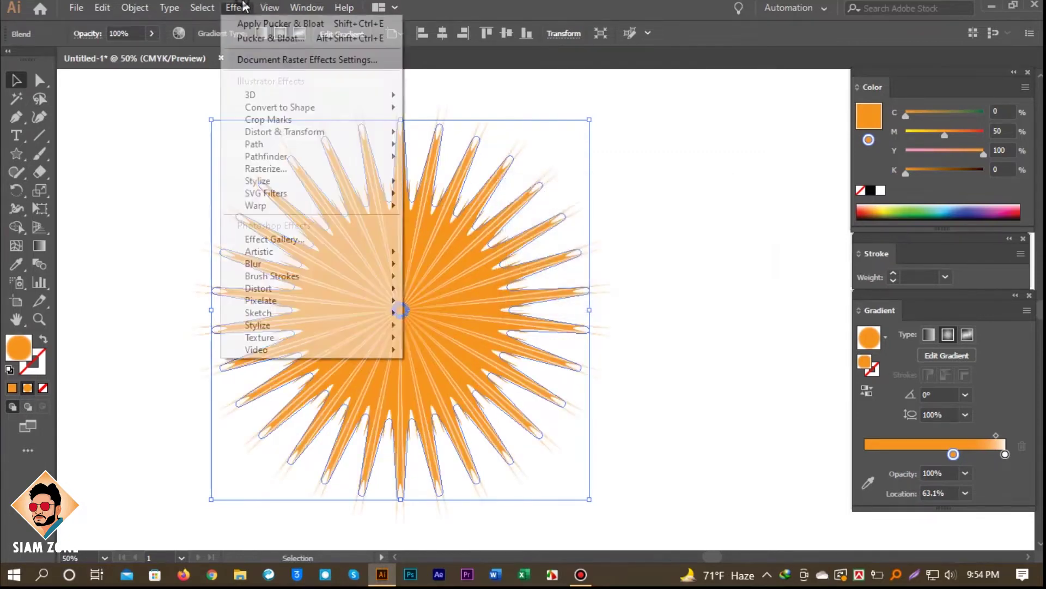
{"action": "mouse_move", "coordinate": [329, 144]}
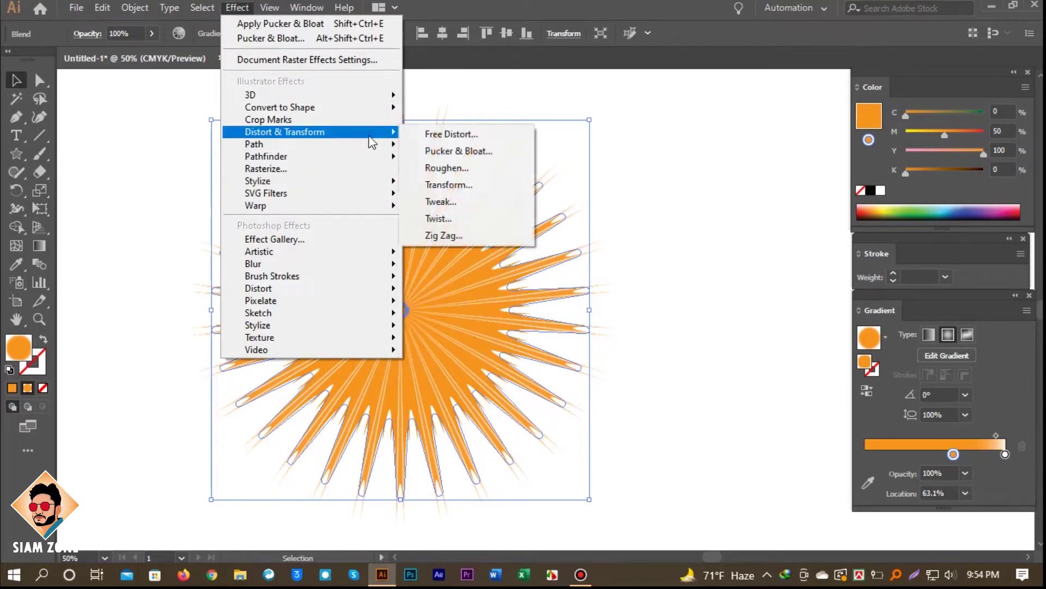
{"action": "left_click", "coordinate": [436, 166]}
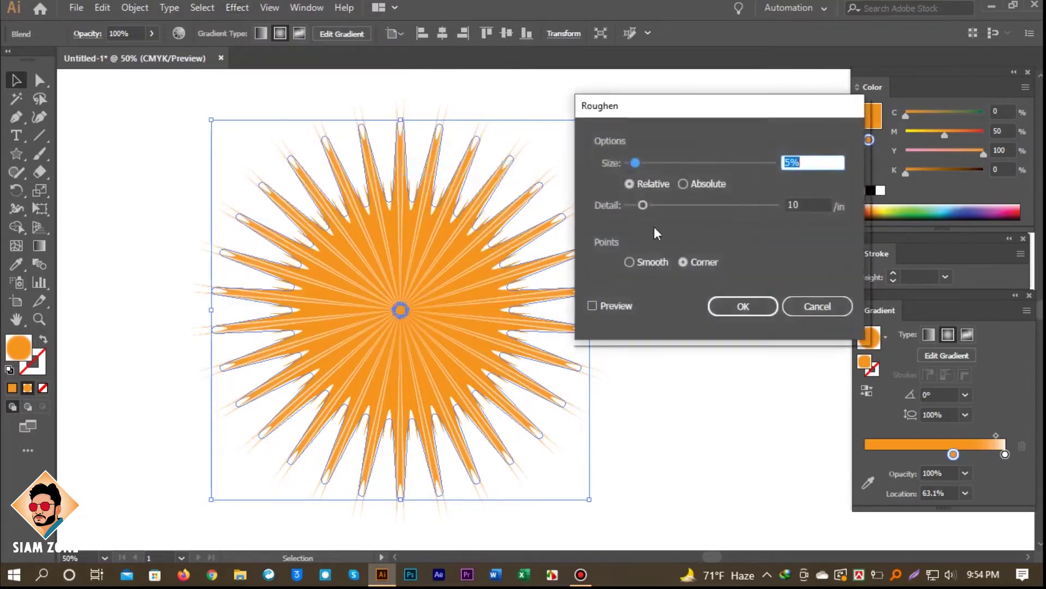
{"action": "key", "text": "Tab"}
{"action": "type", "text": "0"}
{"action": "left_click", "coordinate": [617, 304]}
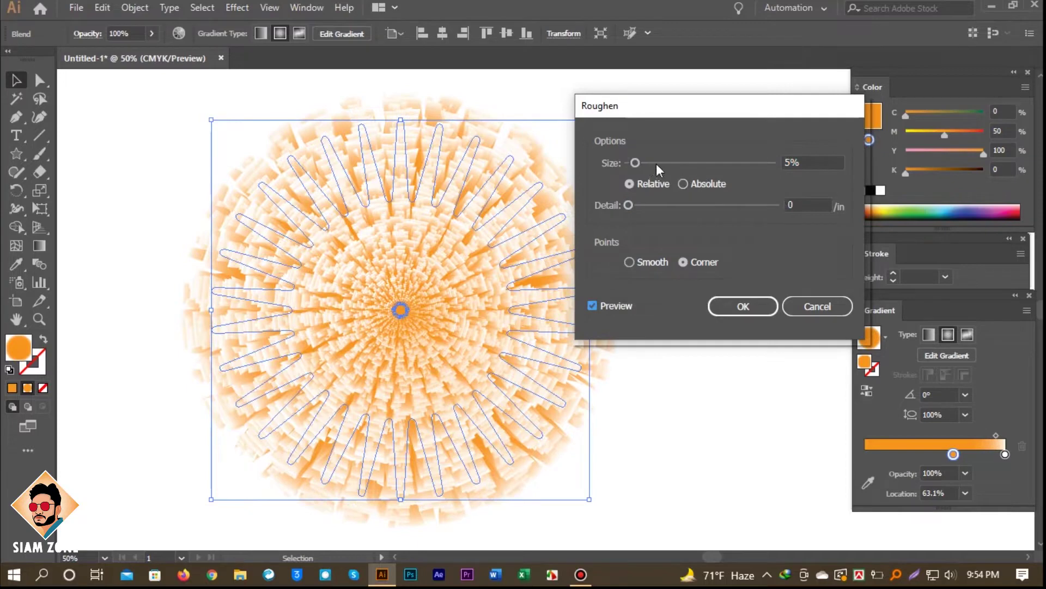
{"action": "left_click", "coordinate": [631, 262]}
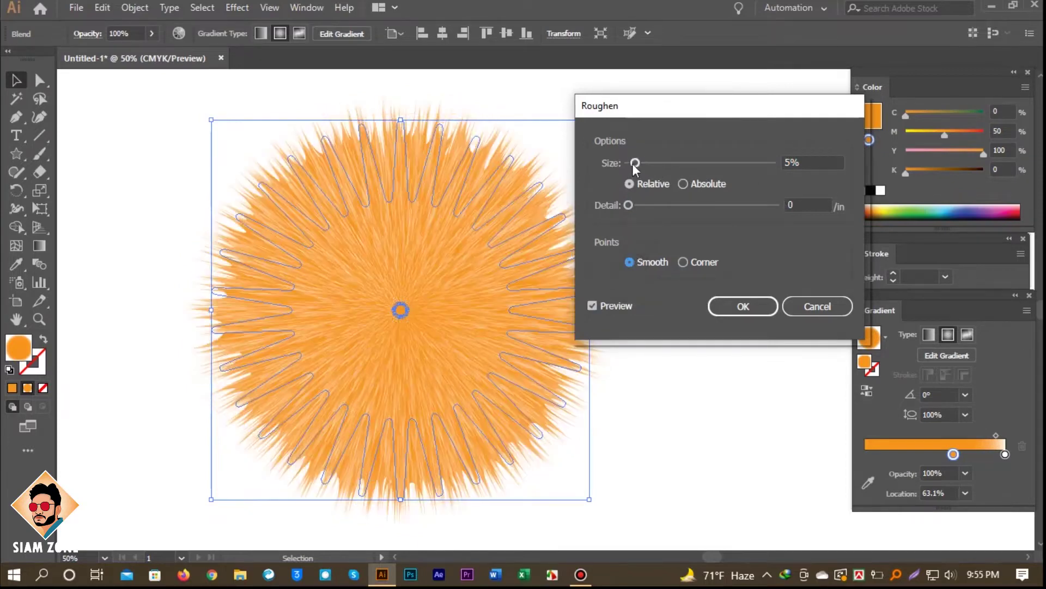
{"action": "left_click_drag", "start_coordinate": [635, 162], "coordinate": [662, 161]}
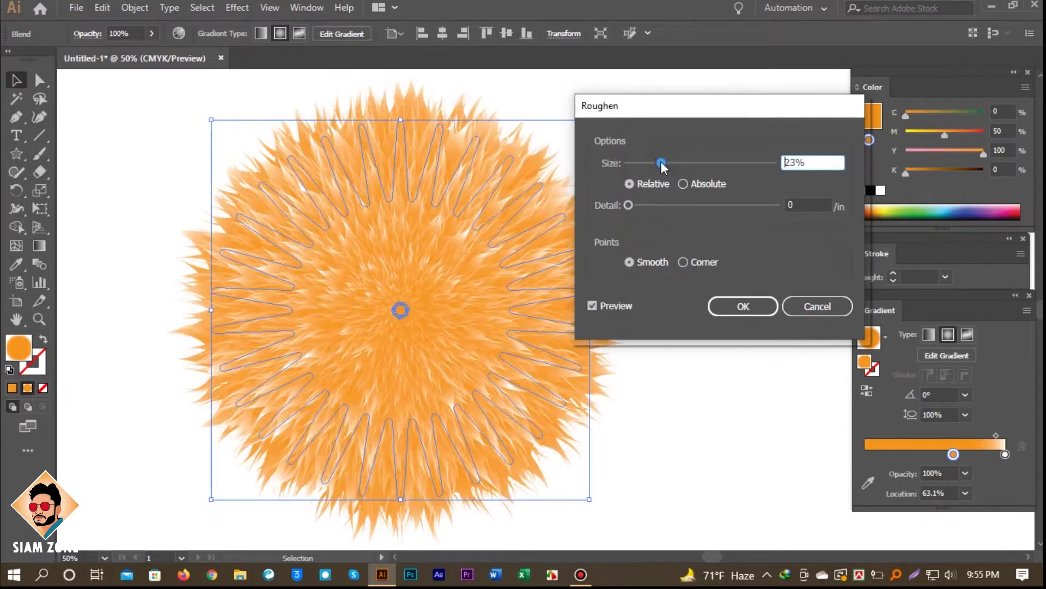
{"action": "left_click", "coordinate": [747, 306]}
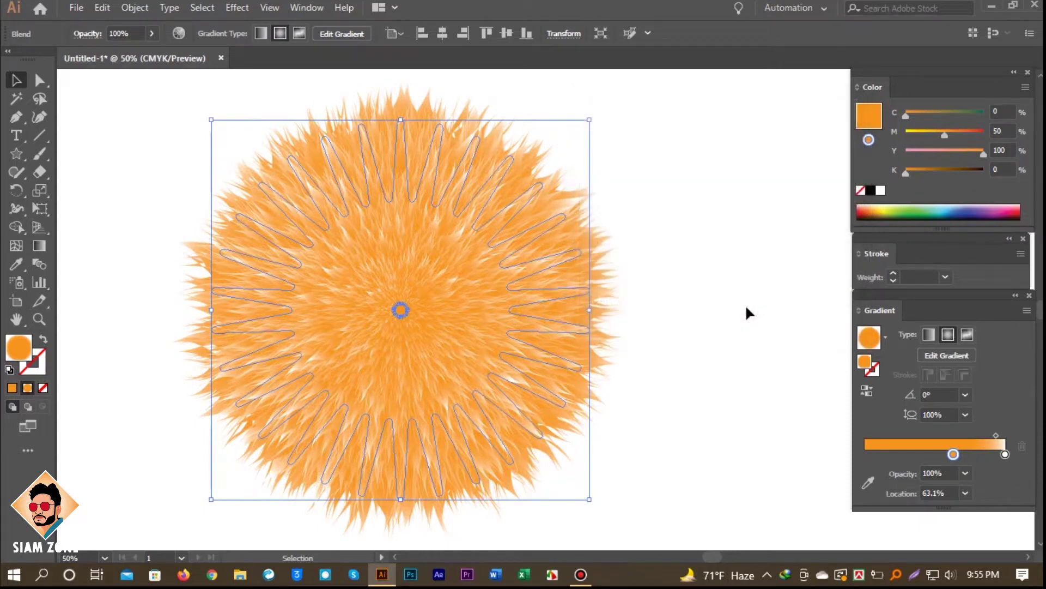
Step: Move the orange gradient stop of the fur ball to a location of 61.5% and deselect the artwork
{"action": "left_click", "coordinate": [956, 454]}
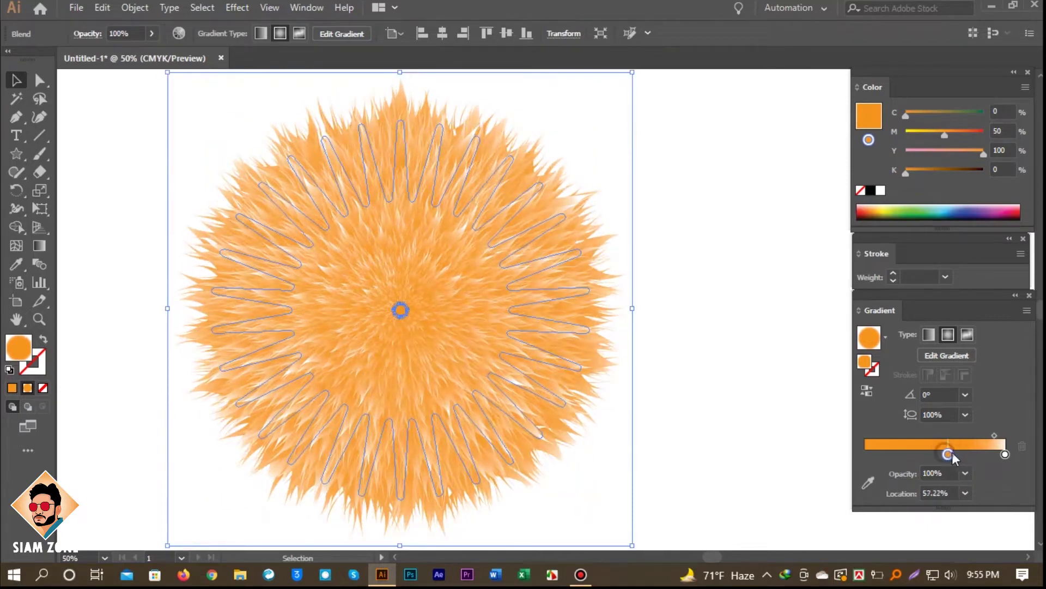
{"action": "left_click", "coordinate": [698, 208]}
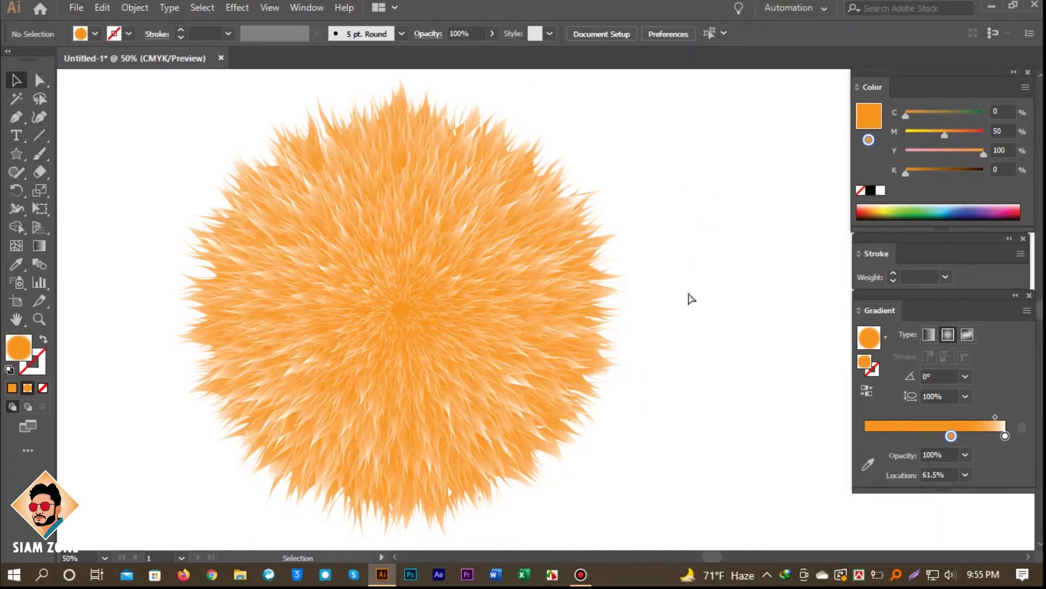
{"action": "key", "text": "space"}
{"action": "left_click", "coordinate": [668, 287], "text": "ctrl+alt"}
{"action": "left_click_drag", "start_coordinate": [572, 295], "coordinate": [569, 258]}
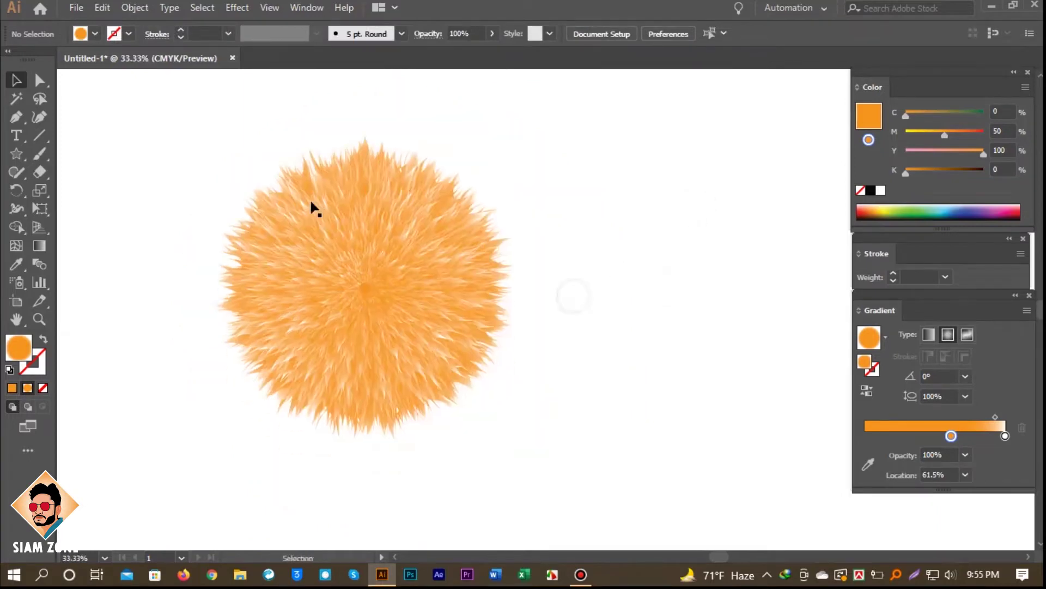
Step: Move the blend's small centre shape toward the fur ball's upper-right edge to shift the direction of the fur
{"action": "left_click", "coordinate": [40, 84]}
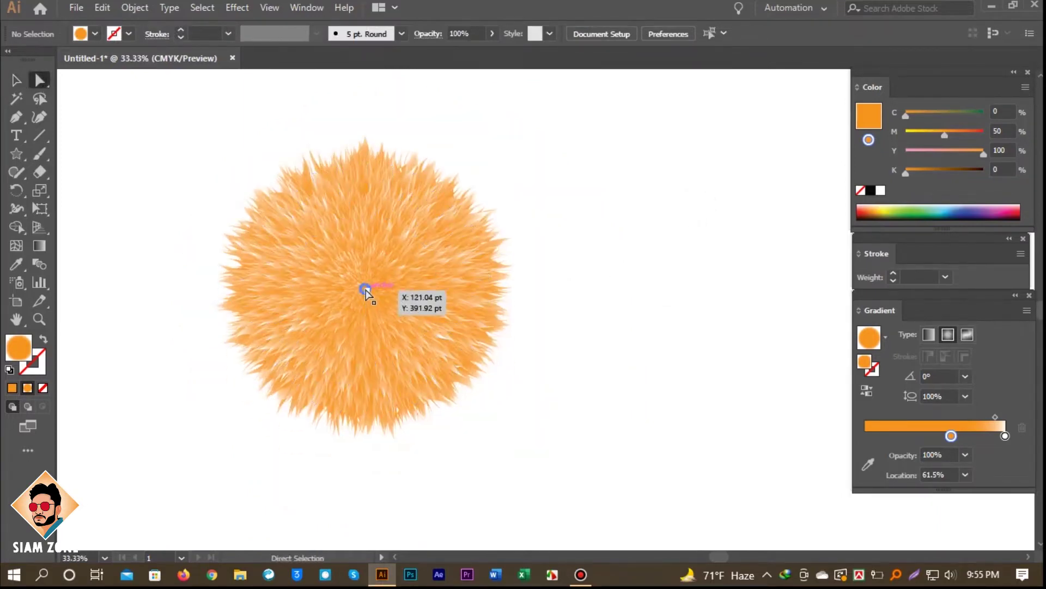
{"action": "left_click", "coordinate": [437, 271], "text": "ctrl"}
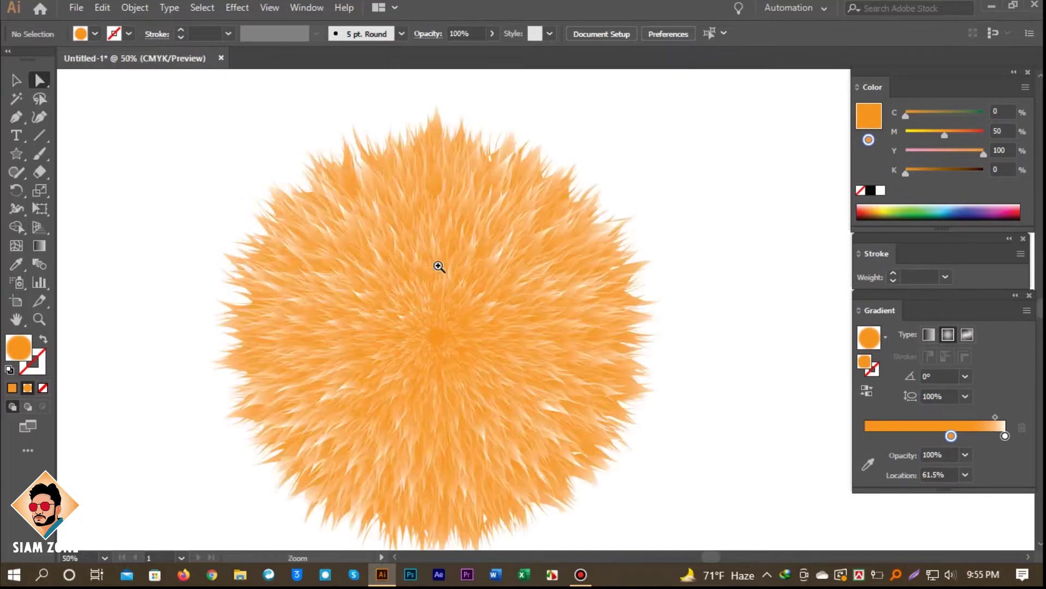
{"action": "left_click", "coordinate": [436, 337]}
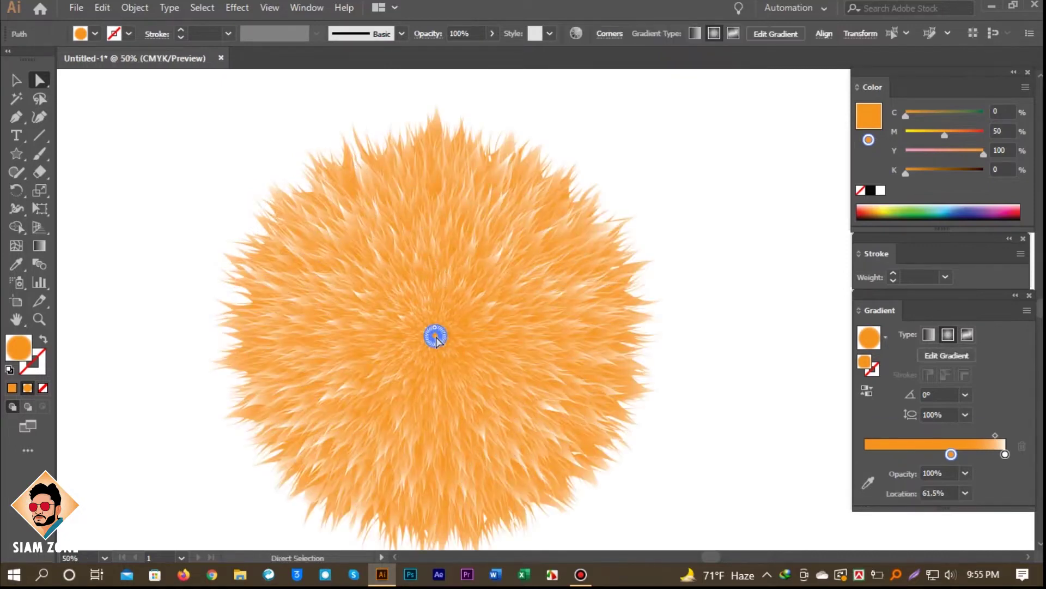
{"action": "mouse_move", "coordinate": [436, 338]}
{"action": "left_mouse_down"}
{"action": "mouse_move", "coordinate": [485, 269]}
{"action": "mouse_move", "coordinate": [555, 265]}
{"action": "mouse_move", "coordinate": [564, 276]}
{"action": "mouse_move", "coordinate": [564, 252]}
{"action": "mouse_move", "coordinate": [586, 272]}
{"action": "left_mouse_up"}
{"action": "left_click", "coordinate": [653, 200]}
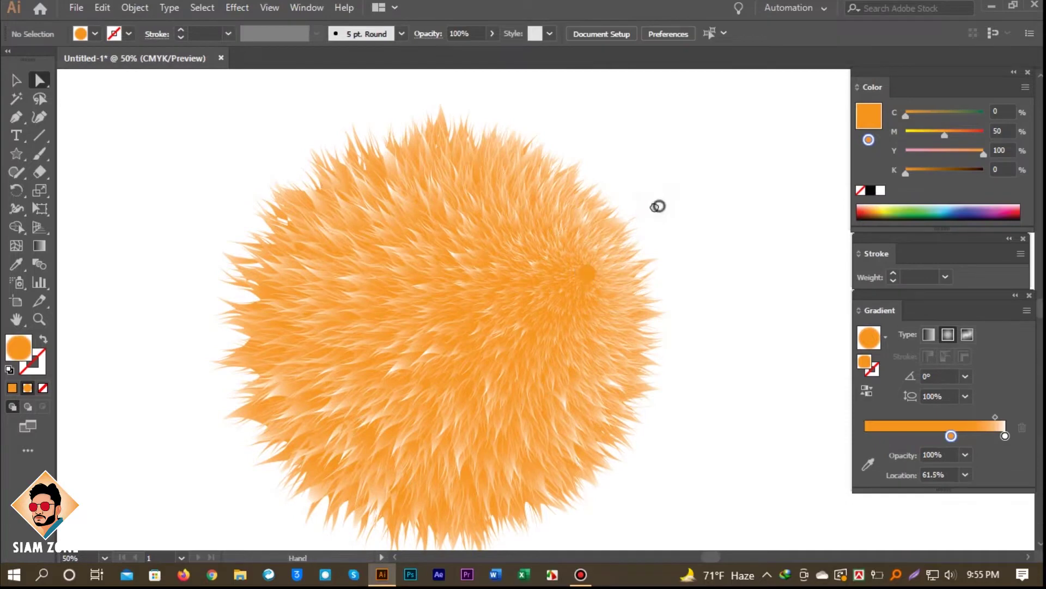
Step: Narrow the whole fur ball horizontally into a slightly upright oval
{"action": "left_click_drag", "start_coordinate": [659, 205], "coordinate": [604, 196]}
{"action": "left_click", "coordinate": [16, 82]}
{"action": "left_click", "coordinate": [300, 215]}
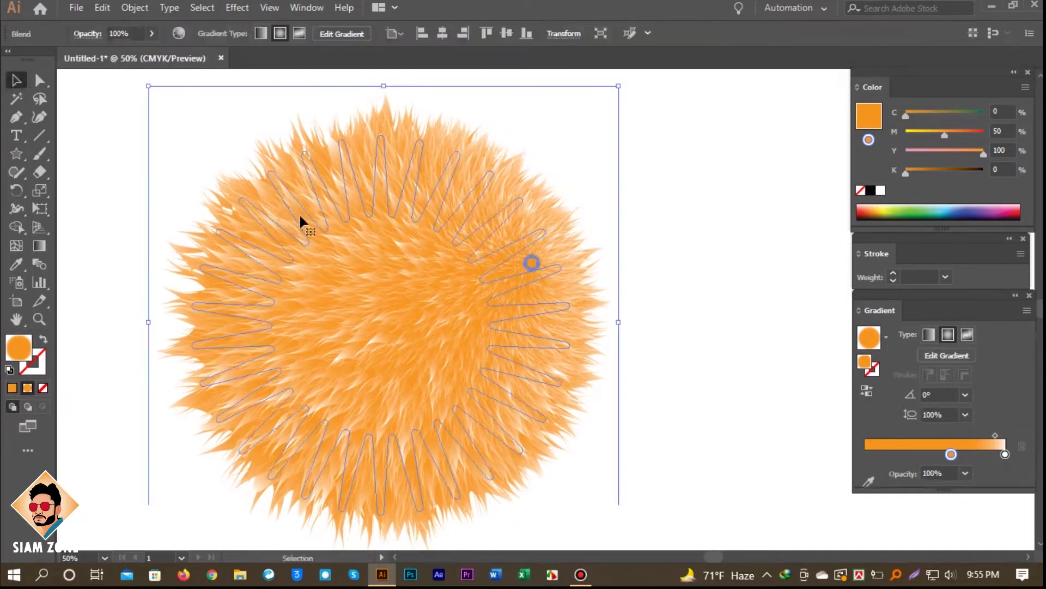
{"action": "left_click_drag", "start_coordinate": [619, 326], "coordinate": [584, 328]}
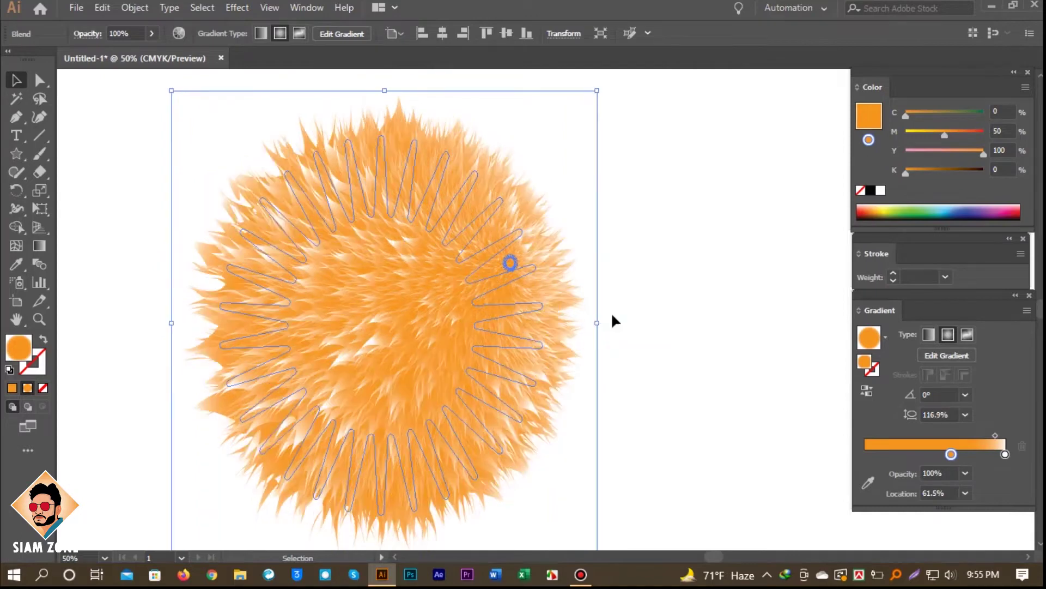
{"action": "left_click", "coordinate": [623, 303]}
{"action": "key", "text": "a"}
{"action": "left_click", "coordinate": [511, 277]}
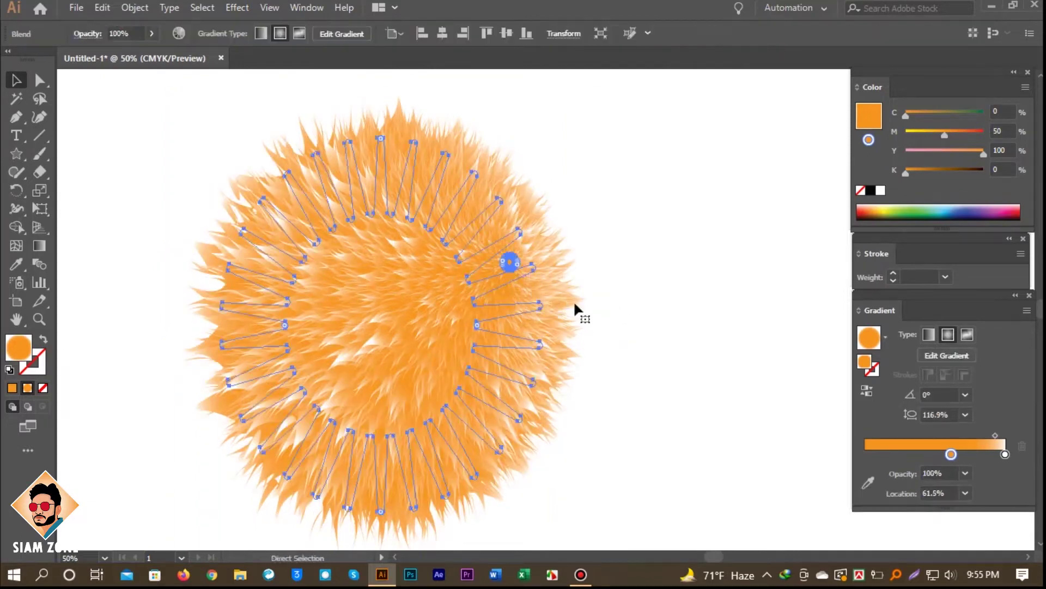
{"action": "left_click", "coordinate": [607, 256], "text": "ctrl+alt"}
{"action": "left_click", "coordinate": [607, 273], "text": "ctrl+alt"}
{"action": "key", "text": "alt+space"}
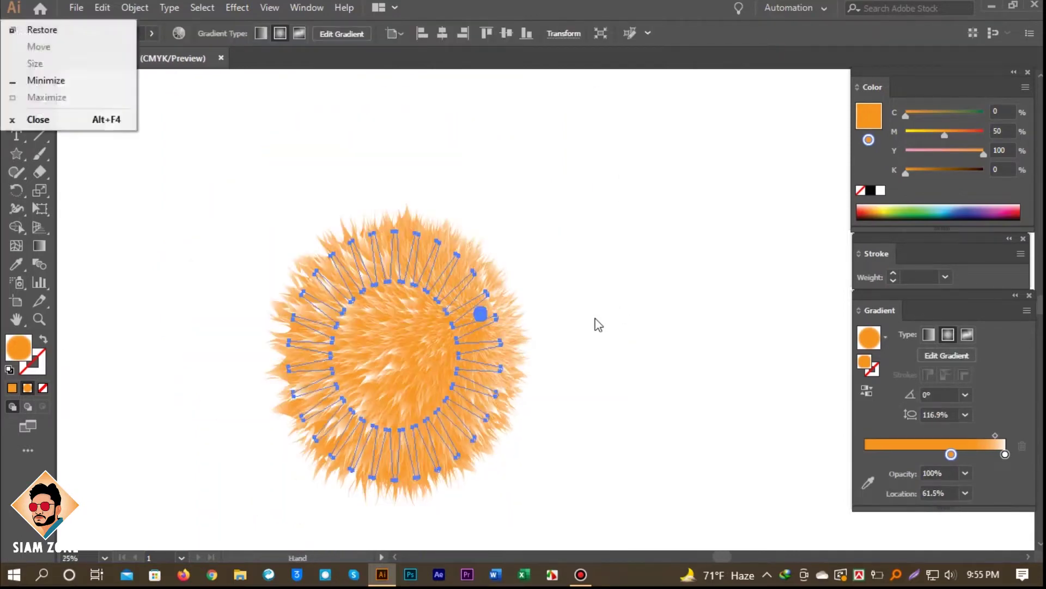
{"action": "left_click_drag", "start_coordinate": [595, 319], "coordinate": [557, 256]}
{"action": "left_click", "coordinate": [570, 257]}
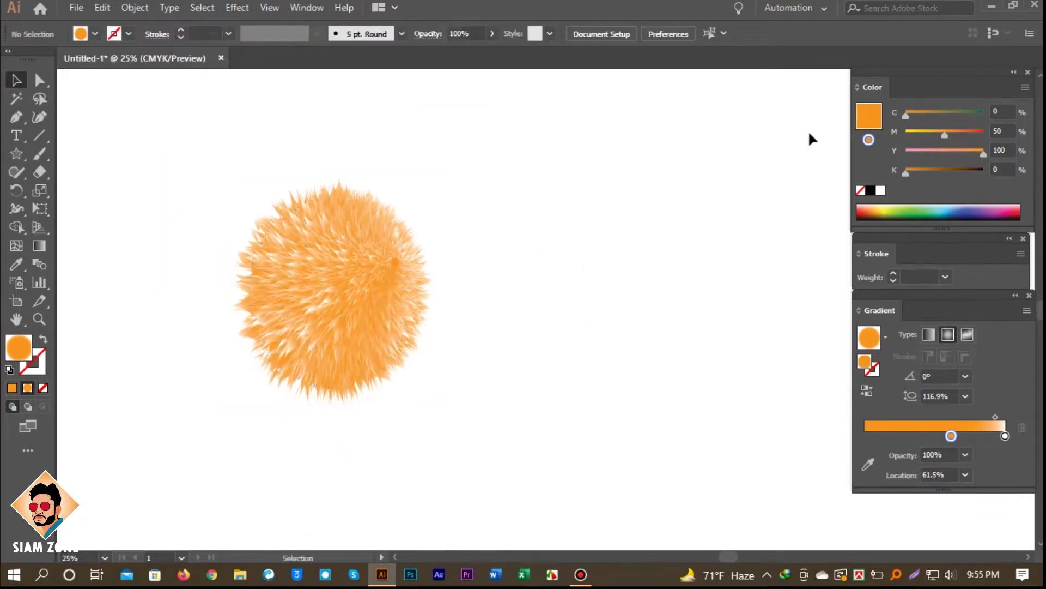
Step: Open the e EPS file from the desktop and cut both cartoon faces out of it
{"action": "left_click", "coordinate": [989, 6]}
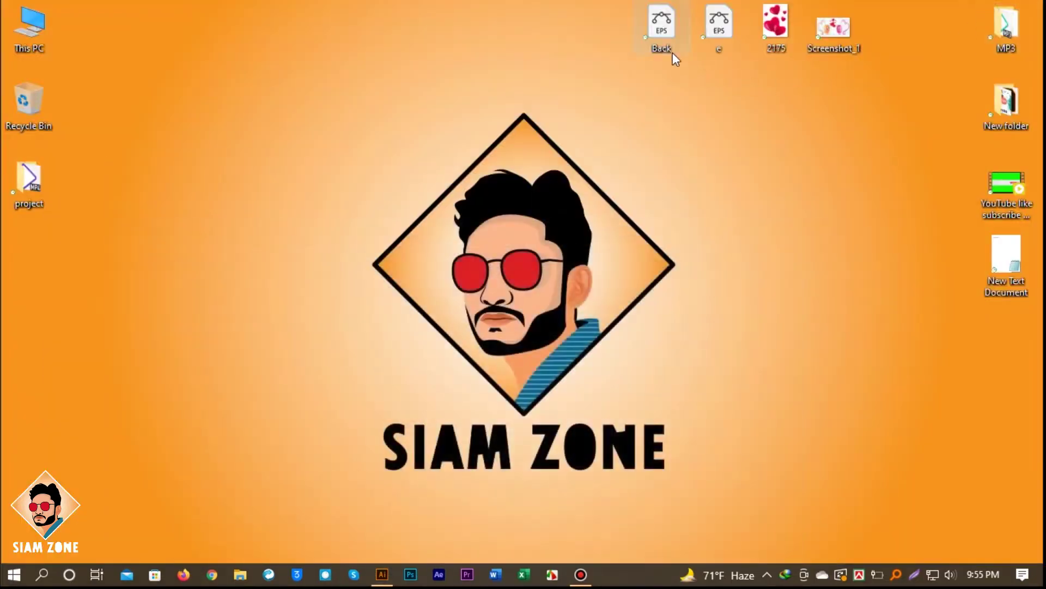
{"action": "double_click", "coordinate": [719, 25]}
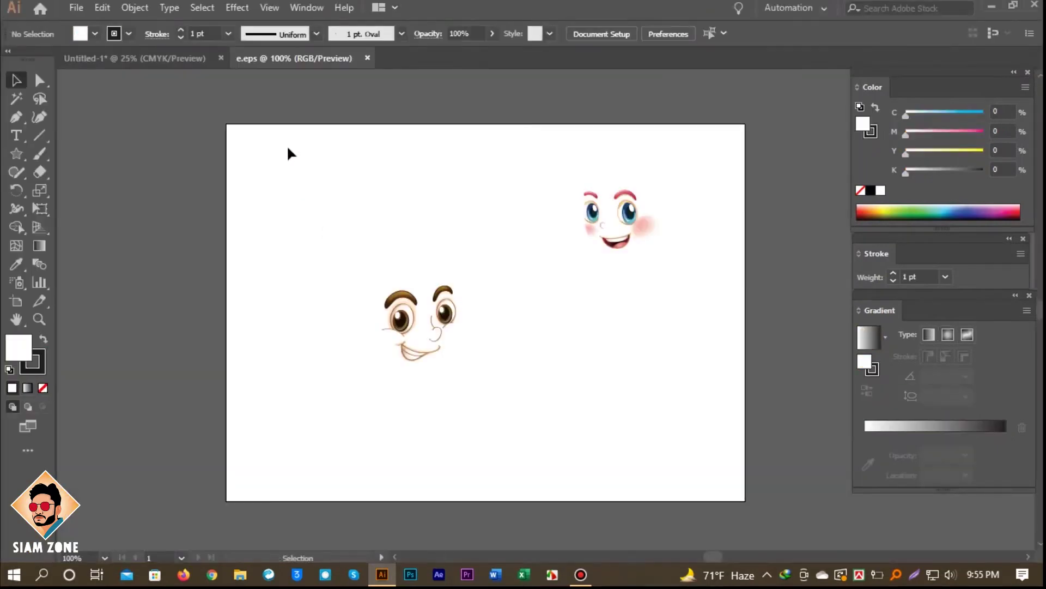
{"action": "left_click_drag", "start_coordinate": [289, 148], "coordinate": [726, 443]}
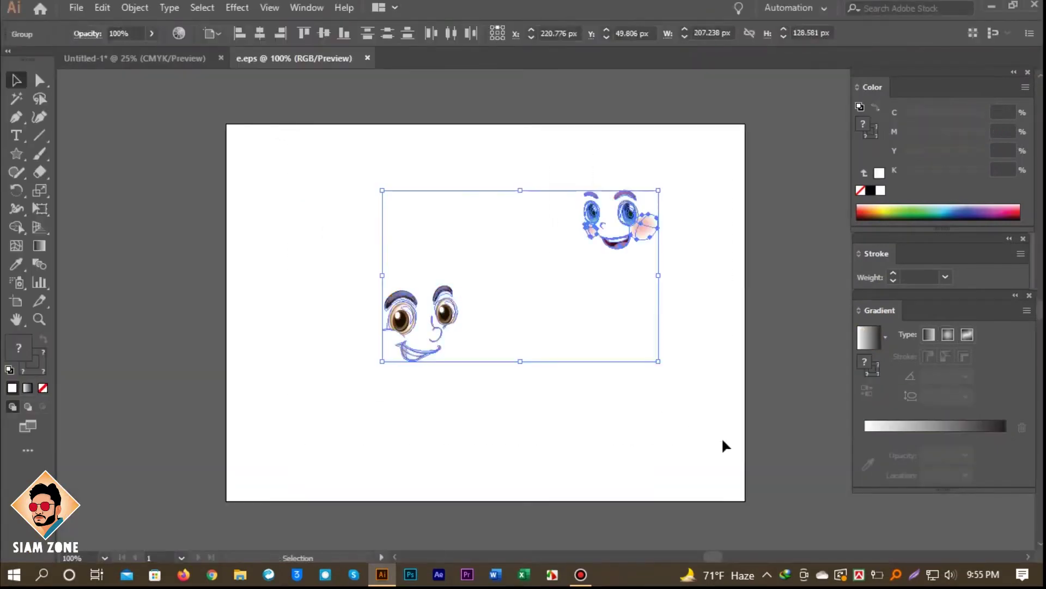
{"action": "key", "text": "a"}
{"action": "key", "text": "Delete"}
Step: Close e.eps without saving and paste the two faces into the fur ball document, to the right of the ball
{"action": "key", "text": "ctrl+w"}
{"action": "left_click", "coordinate": [587, 310]}
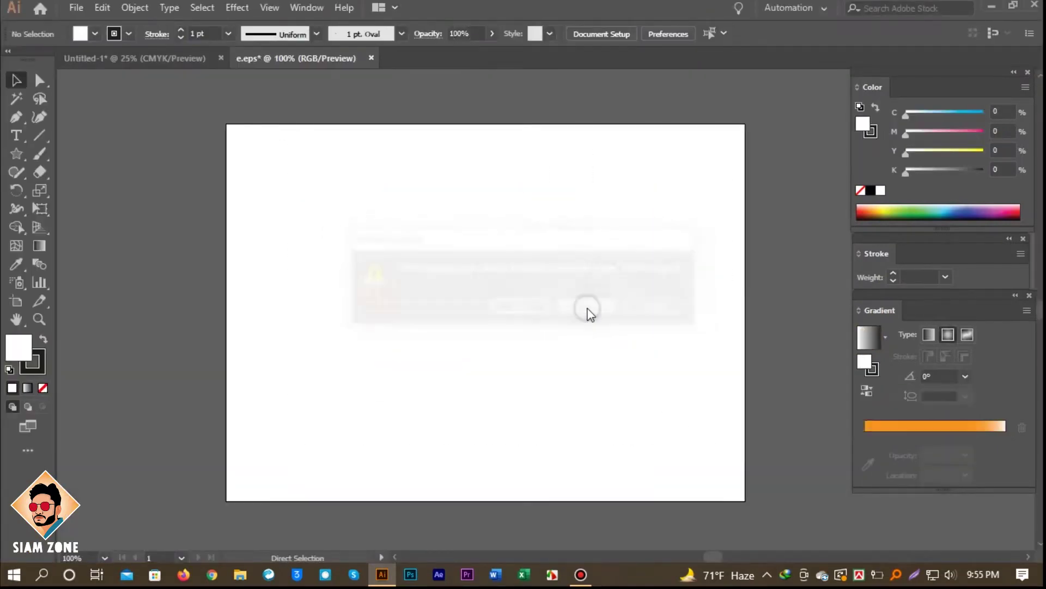
{"action": "left_click_drag", "start_coordinate": [654, 318], "coordinate": [457, 314]}
{"action": "key", "text": "ctrl+v"}
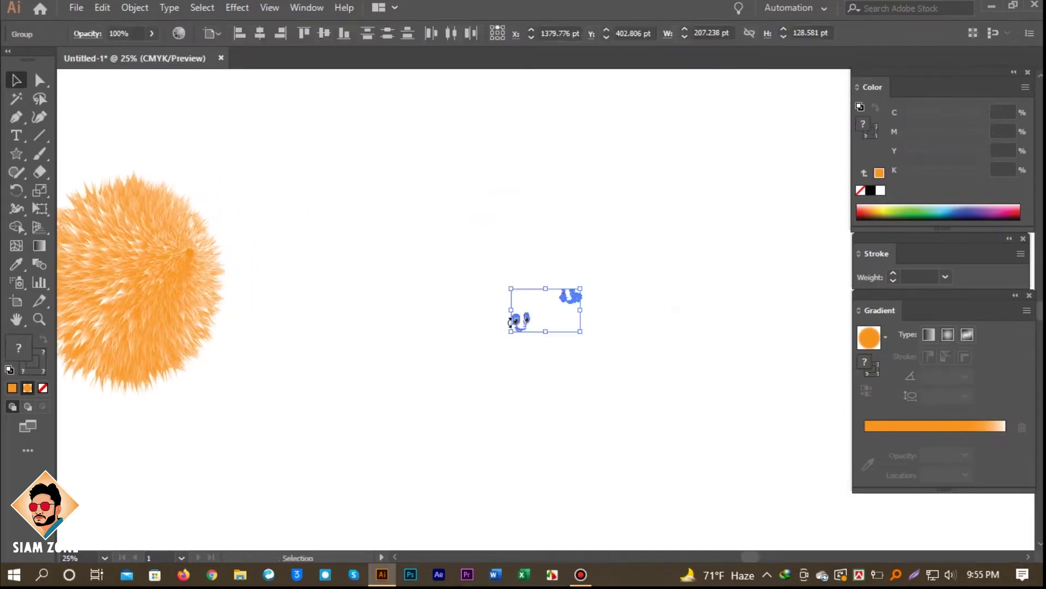
{"action": "left_click", "coordinate": [400, 228]}
Step: Enlarge the pasted brown-eyed face and place it on the fur ball, toward the ball's right side
{"action": "left_click", "coordinate": [446, 288], "text": "ctrl"}
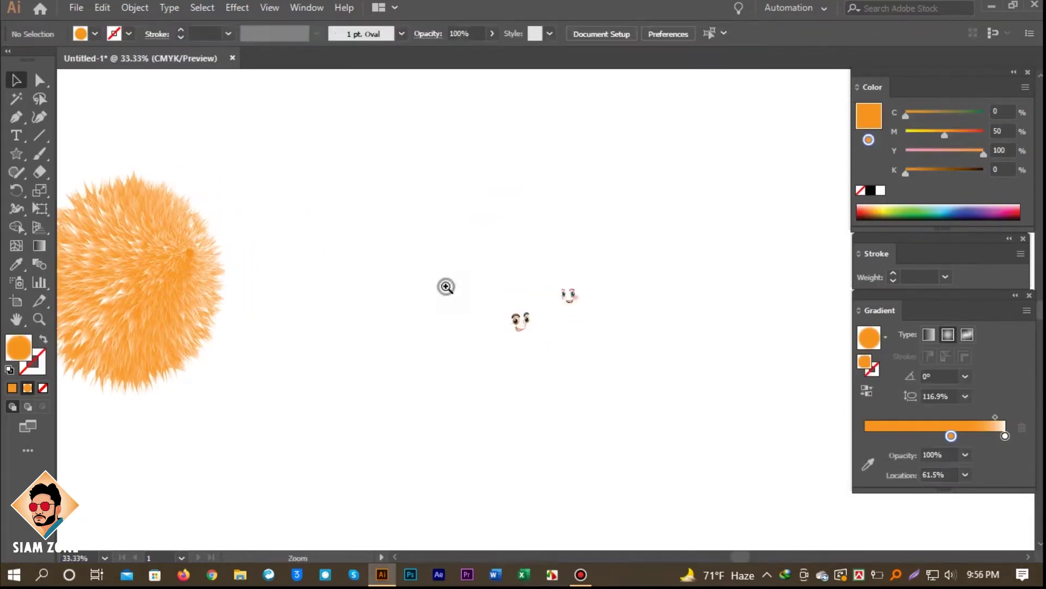
{"action": "left_click_drag", "start_coordinate": [523, 349], "coordinate": [596, 333]}
{"action": "left_click_drag", "start_coordinate": [712, 343], "coordinate": [373, 344]}
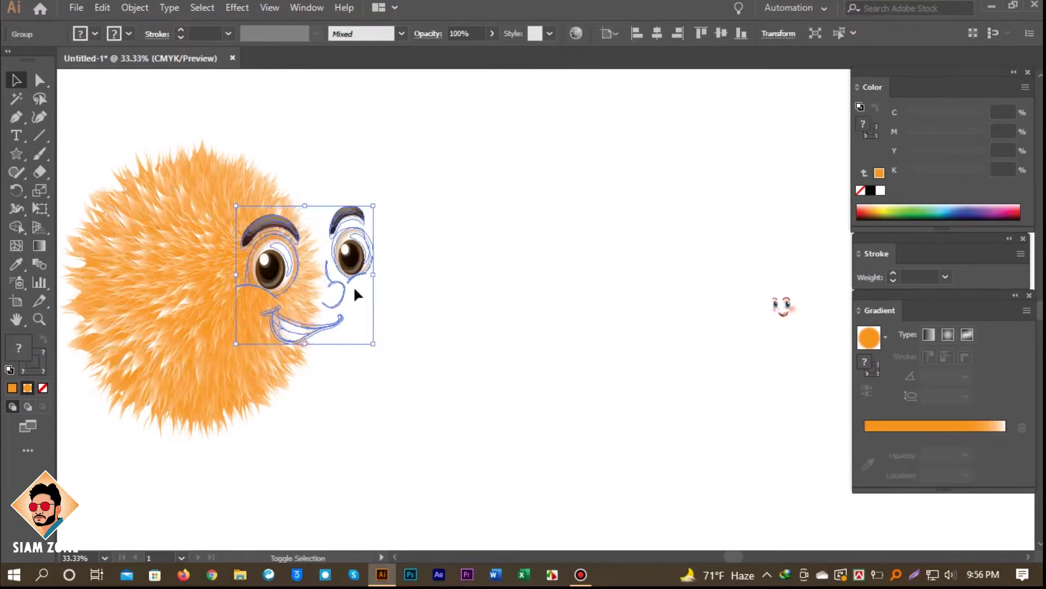
{"action": "left_click_drag", "start_coordinate": [360, 278], "coordinate": [292, 266]}
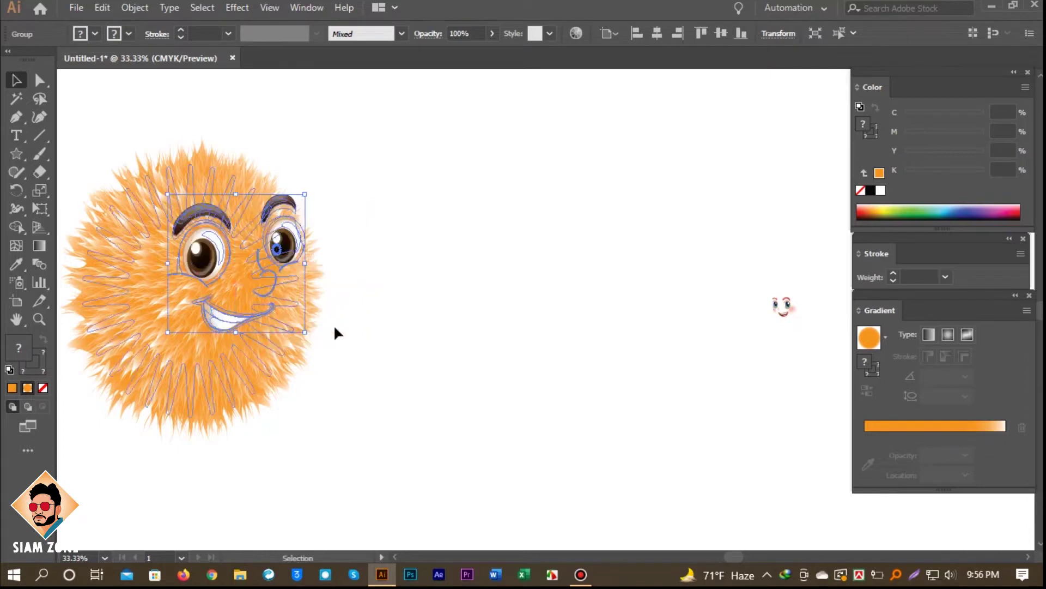
{"action": "left_click_drag", "start_coordinate": [309, 338], "coordinate": [421, 330]}
{"action": "left_click", "coordinate": [389, 332]}
Step: Fill the brown crease lines under both eyes, the nose lines and the upper smile line with black
{"action": "left_click", "coordinate": [389, 285], "text": "ctrl"}
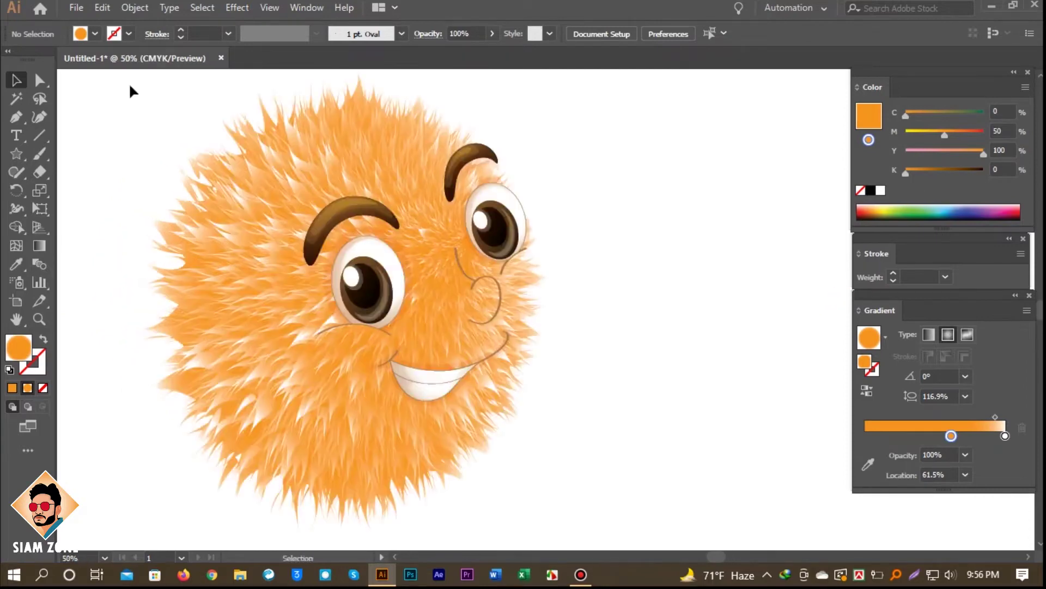
{"action": "left_click", "coordinate": [39, 80]}
{"action": "left_click", "coordinate": [387, 331]}
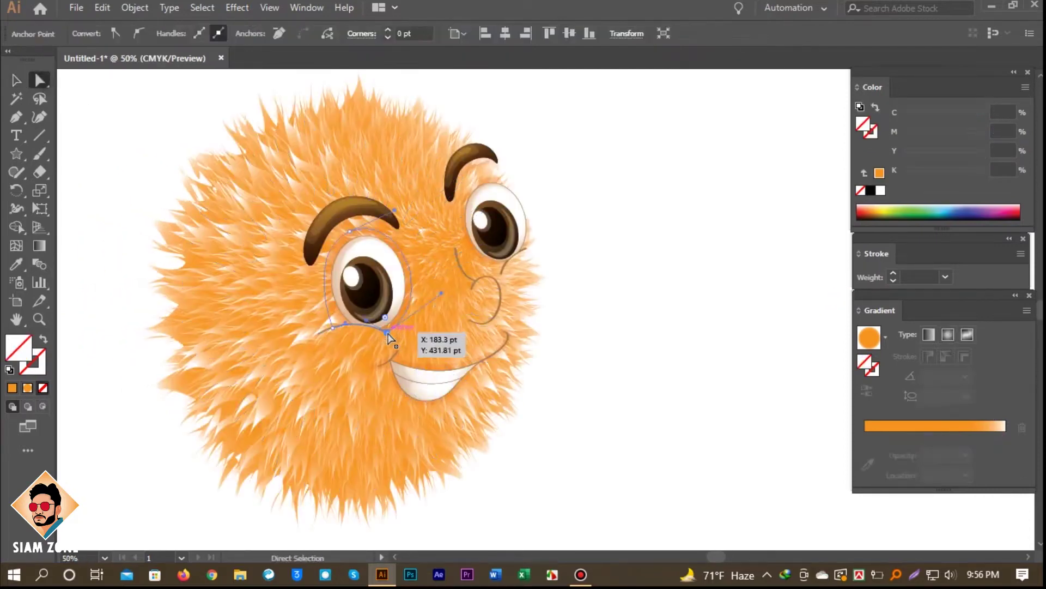
{"action": "left_click", "coordinate": [320, 333]}
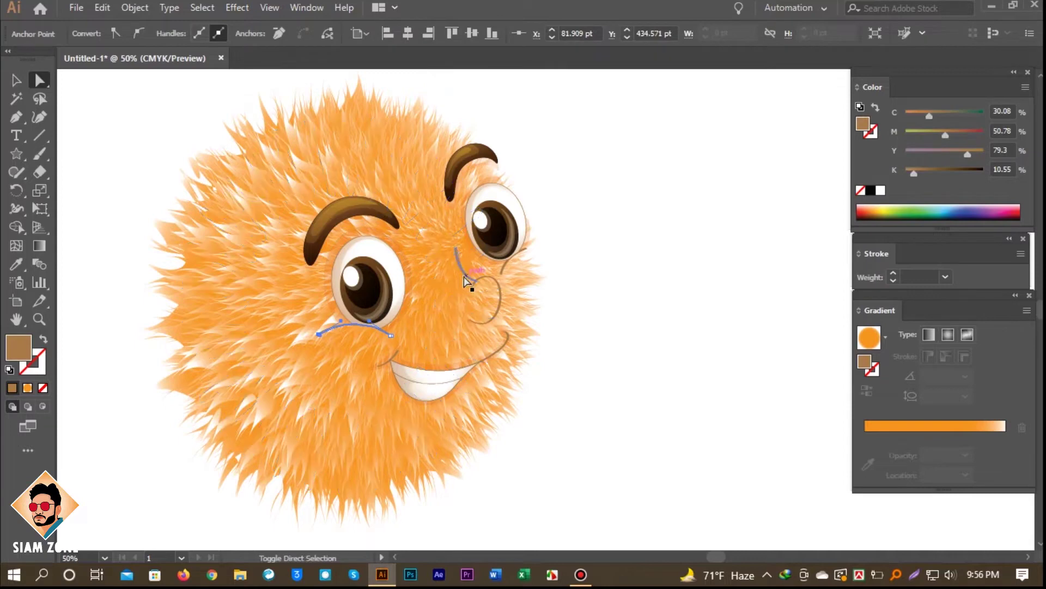
{"action": "left_click", "coordinate": [463, 278]}
{"action": "left_click", "coordinate": [502, 299]}
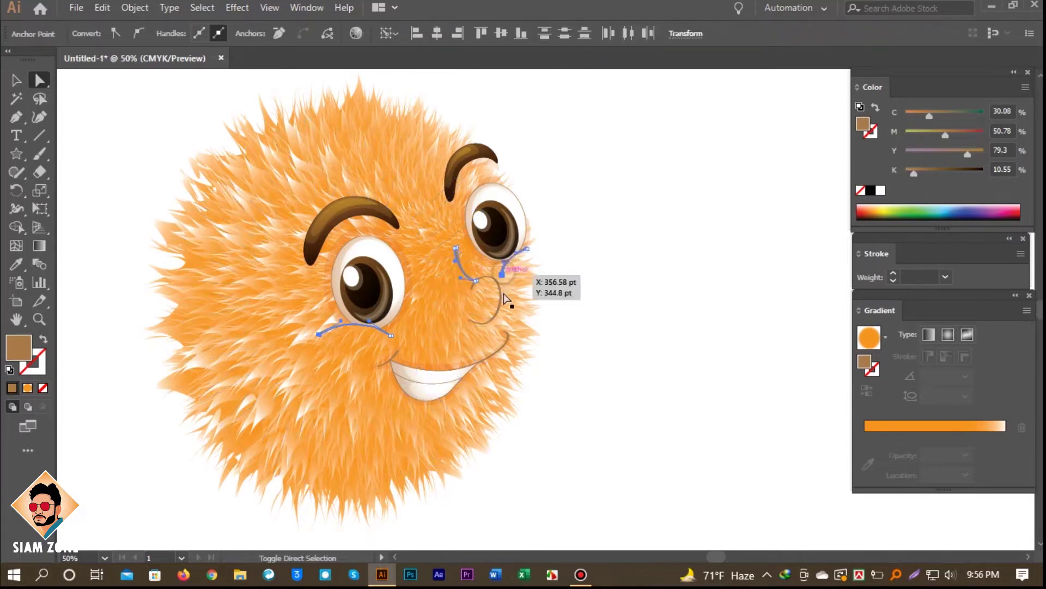
{"action": "left_click", "coordinate": [502, 298], "text": "shift"}
{"action": "left_click", "coordinate": [508, 346], "text": "shift"}
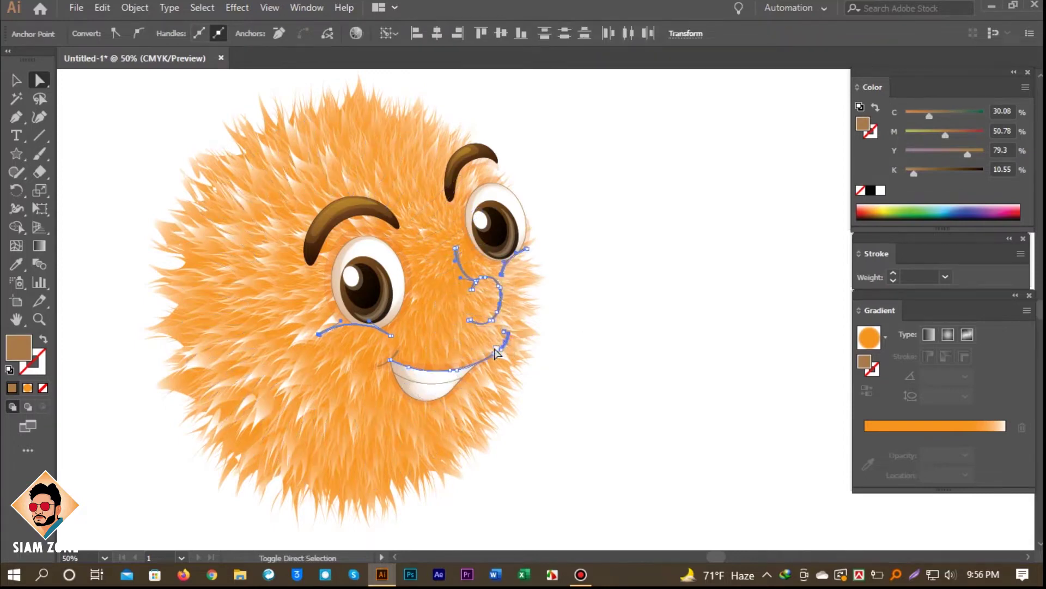
{"action": "left_click", "coordinate": [872, 190]}
{"action": "left_click", "coordinate": [673, 352]}
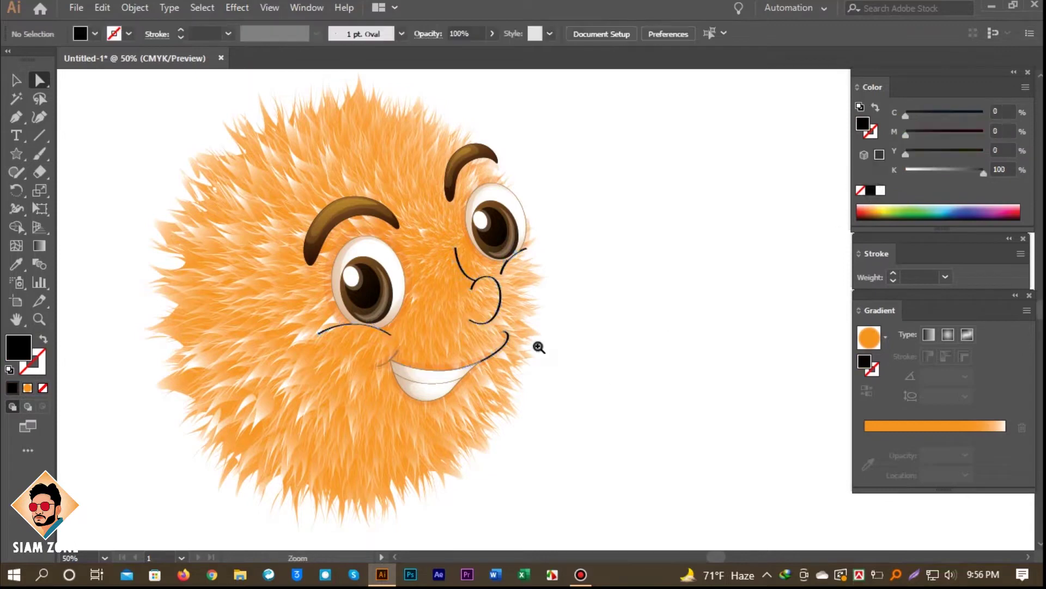
Step: Fill the short crease at the left corner of the brown-eyed face's mouth with black
{"action": "left_click", "coordinate": [539, 348], "text": "ctrl"}
{"action": "left_click", "coordinate": [467, 303], "text": "ctrl"}
{"action": "left_click_drag", "start_coordinate": [511, 323], "coordinate": [551, 245]}
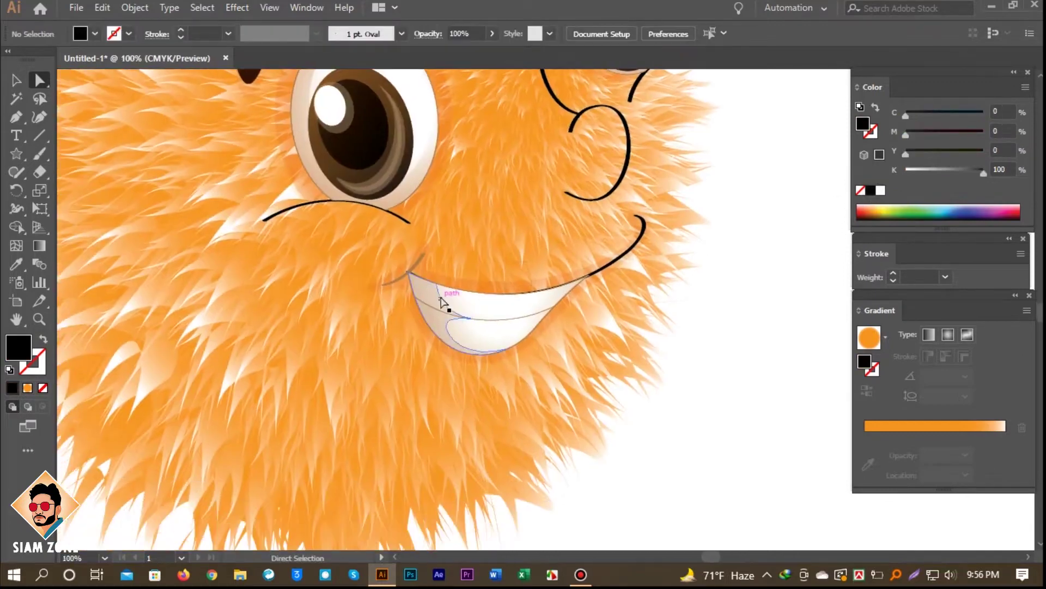
{"action": "left_click", "coordinate": [419, 265]}
{"action": "left_click", "coordinate": [530, 319], "text": "shift"}
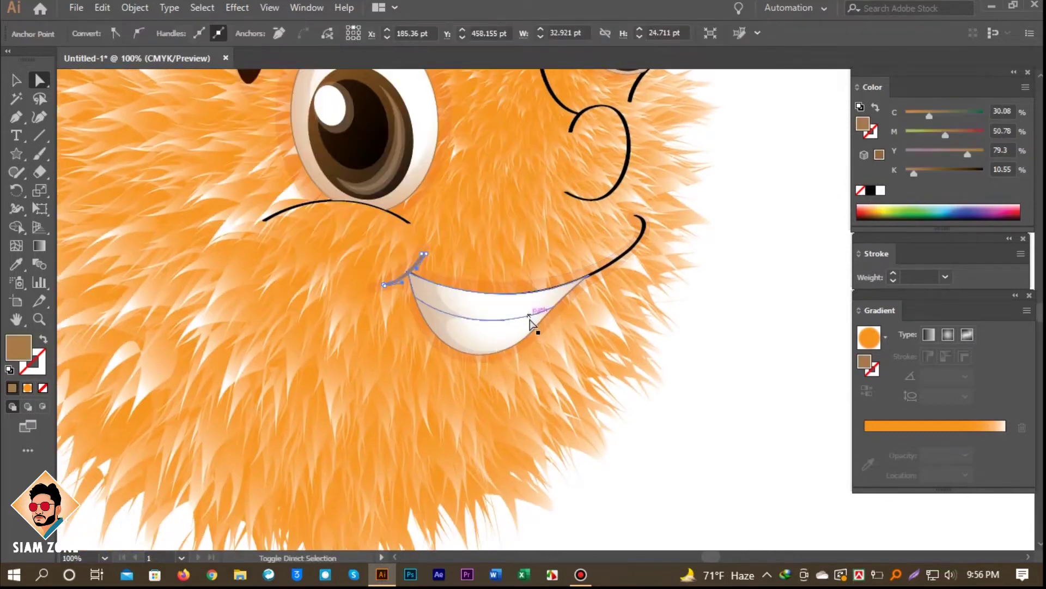
{"action": "left_click", "coordinate": [528, 319], "text": "shift"}
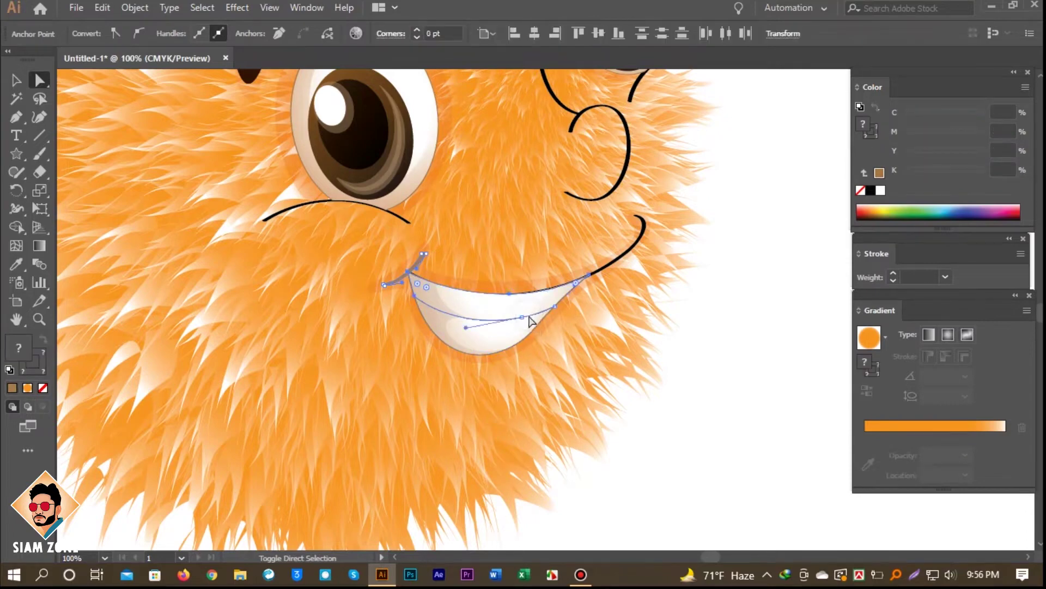
{"action": "left_click", "coordinate": [709, 309]}
{"action": "left_click", "coordinate": [420, 262]}
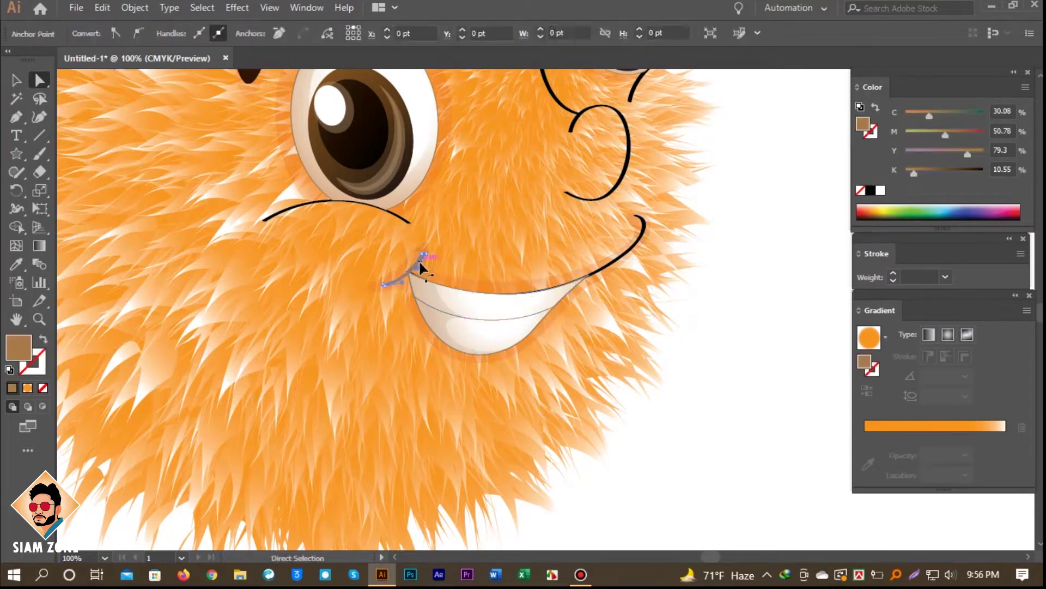
{"action": "left_click", "coordinate": [871, 191]}
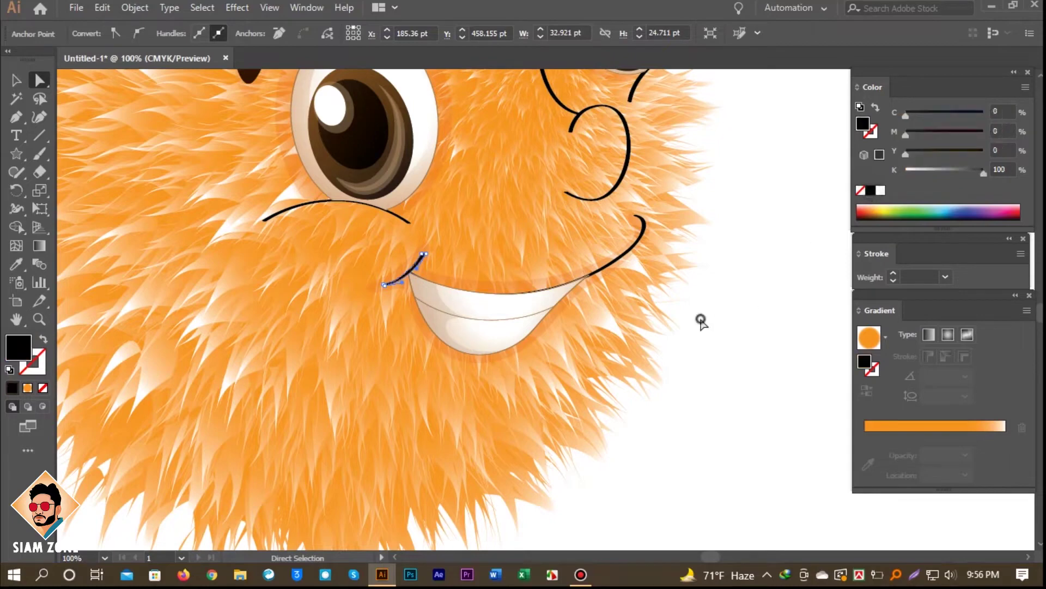
{"action": "left_click", "coordinate": [698, 319]}
Step: Change the strokes of the upper teeth shape and the outer mouth outline to black
{"action": "key", "text": "ctrl+space"}
{"action": "left_click", "coordinate": [542, 290]}
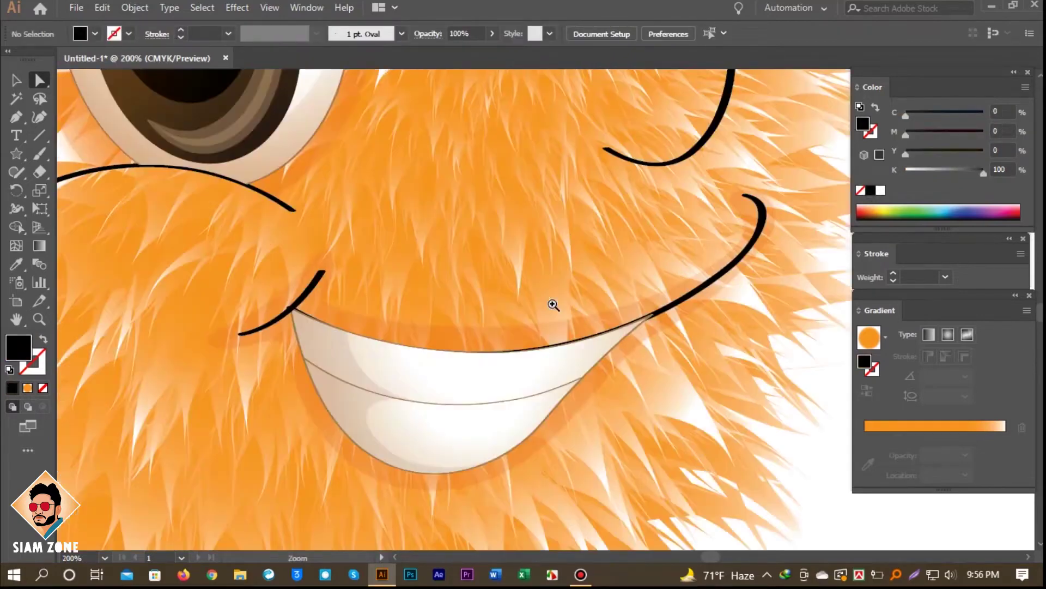
{"action": "left_click", "coordinate": [518, 403]}
{"action": "left_click", "coordinate": [41, 368]}
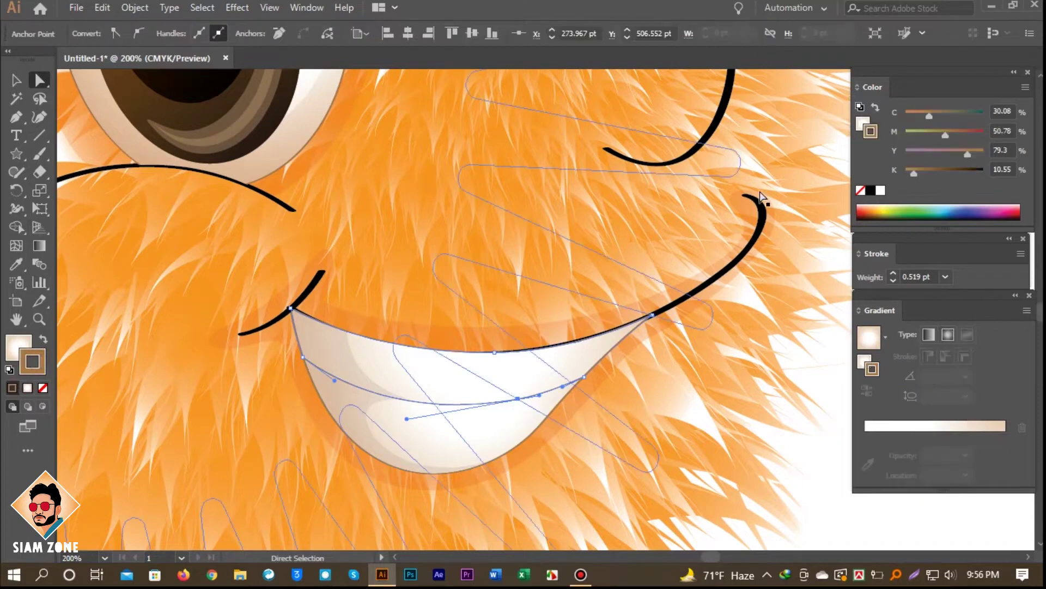
{"action": "left_click", "coordinate": [869, 190]}
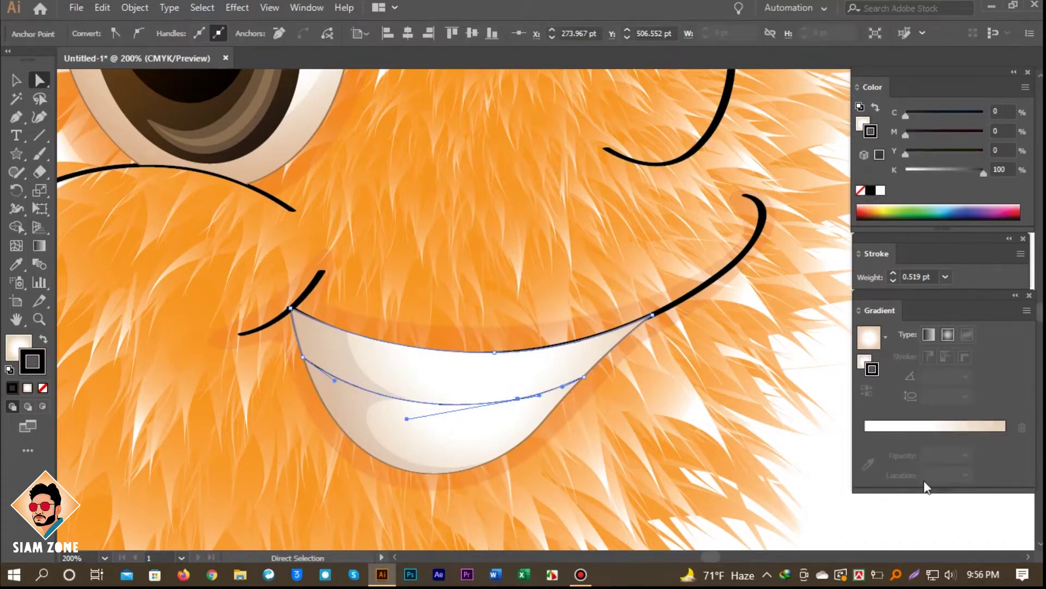
{"action": "left_click", "coordinate": [950, 509]}
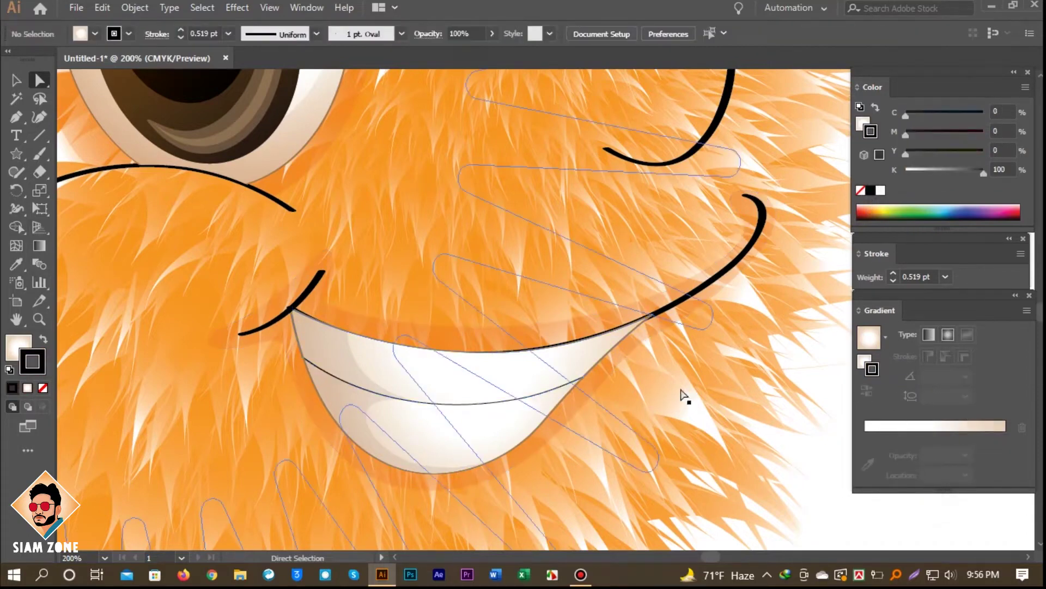
{"action": "left_click", "coordinate": [624, 346]}
{"action": "left_click", "coordinate": [871, 191]}
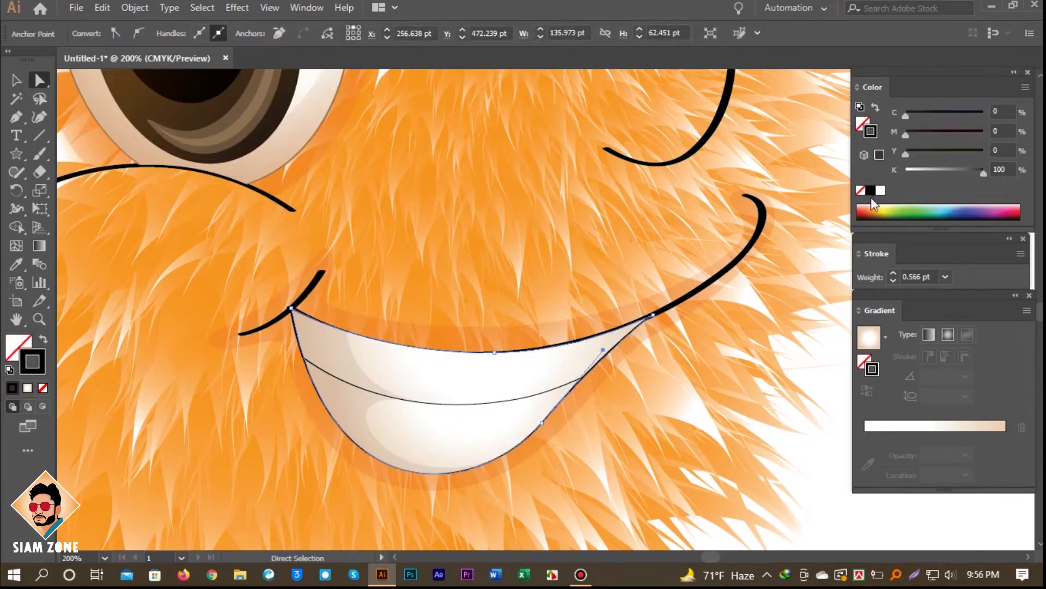
{"action": "left_click", "coordinate": [950, 510]}
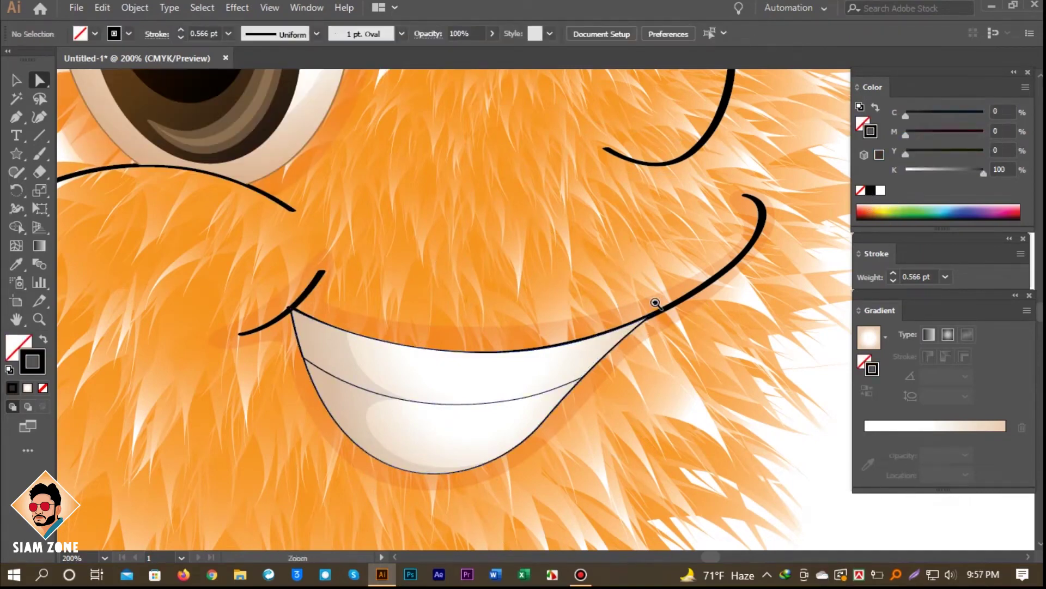
Step: Reflect a copy of the fur ball across the vertical axis and place it to the right of the original
{"action": "left_click", "coordinate": [645, 280], "text": "alt"}
{"action": "left_click", "coordinate": [642, 281], "text": "alt"}
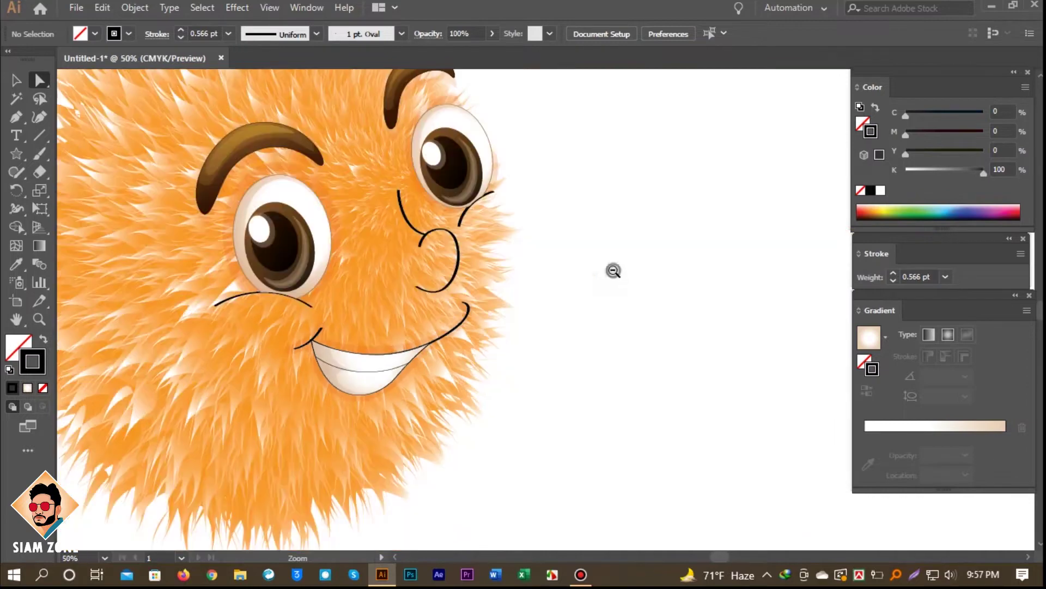
{"action": "left_click", "coordinate": [612, 273], "text": "alt"}
{"action": "left_click", "coordinate": [605, 276], "text": "alt"}
{"action": "left_click_drag", "start_coordinate": [627, 370], "coordinate": [635, 312]}
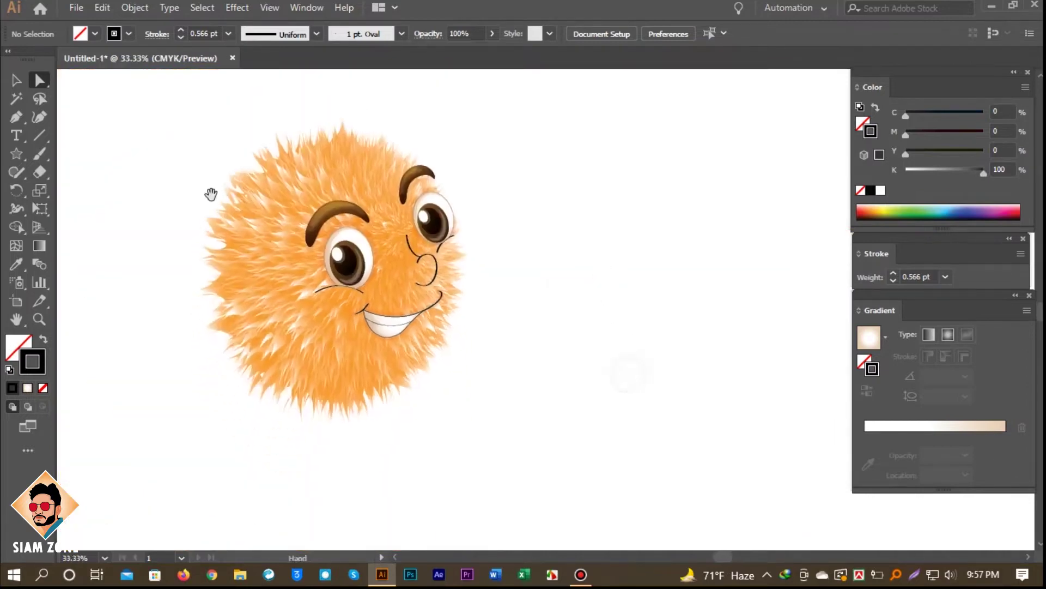
{"action": "left_click", "coordinate": [20, 80]}
{"action": "left_click_drag", "start_coordinate": [705, 360], "coordinate": [598, 357]}
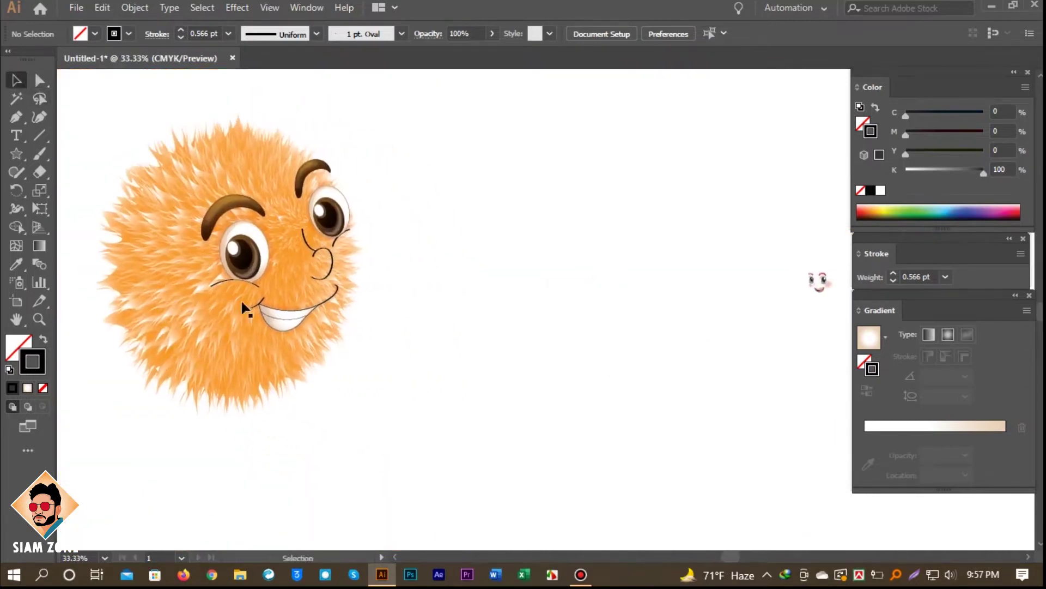
{"action": "left_click", "coordinate": [180, 294]}
{"action": "left_click_drag", "start_coordinate": [17, 191], "coordinate": [71, 205]}
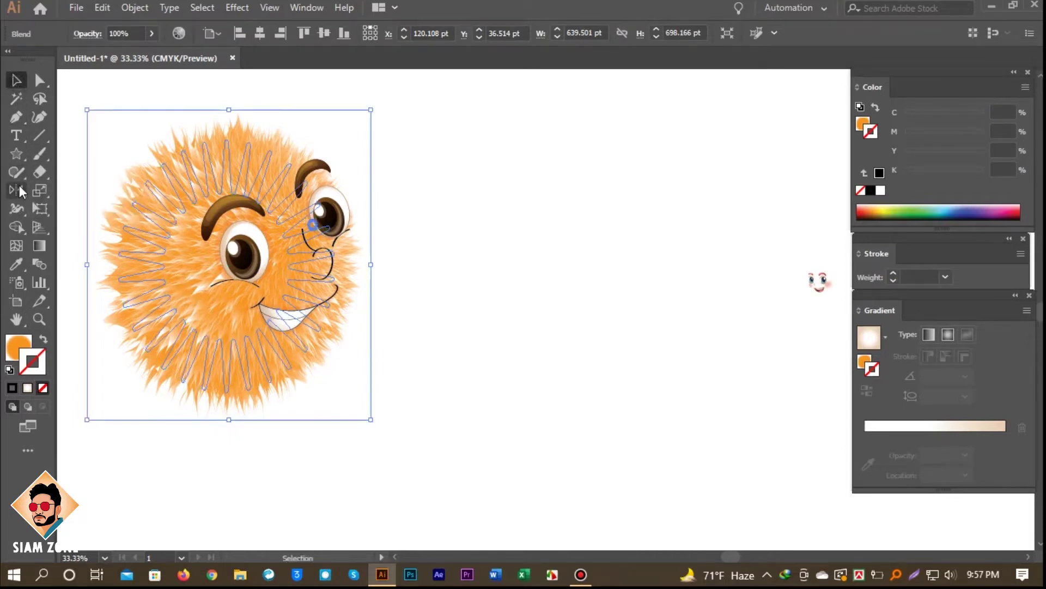
{"action": "double_click", "coordinate": [19, 187]}
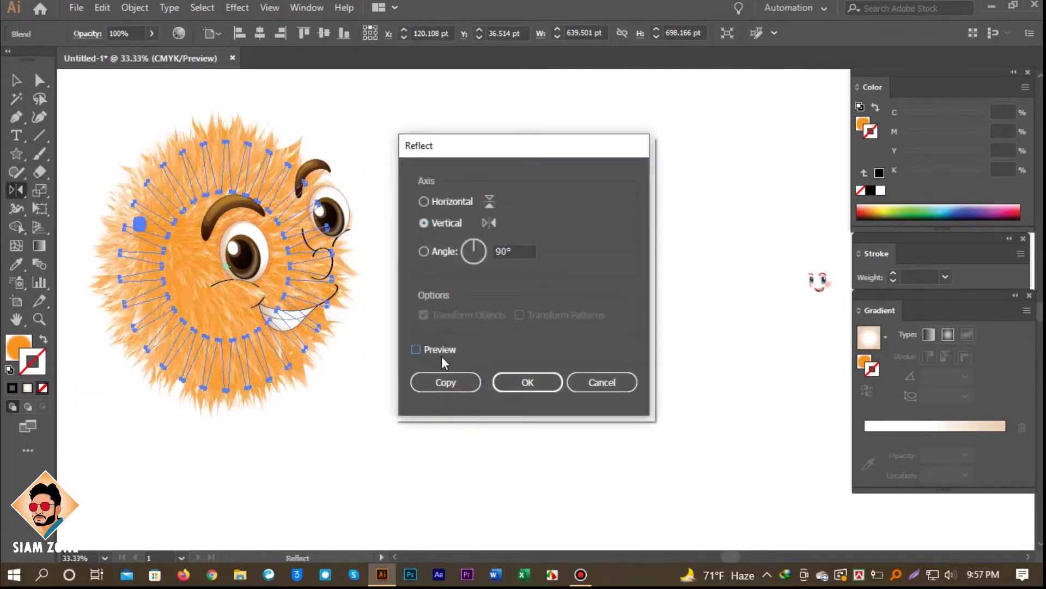
{"action": "left_click", "coordinate": [440, 352]}
{"action": "left_click", "coordinate": [459, 381]}
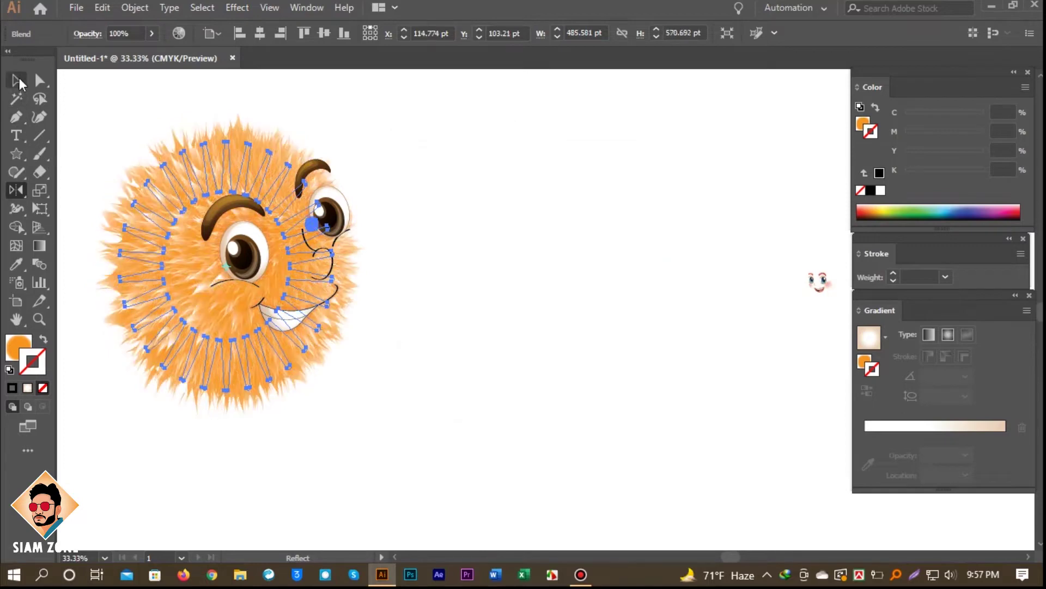
{"action": "left_click", "coordinate": [19, 82]}
{"action": "left_click_drag", "start_coordinate": [218, 257], "coordinate": [512, 388]}
Step: Enlarge the blue-eyed face and place it on the left part of the mirrored fur ball
{"action": "left_click", "coordinate": [799, 291]}
{"action": "left_click_drag", "start_coordinate": [807, 277], "coordinate": [663, 393]}
{"action": "left_click_drag", "start_coordinate": [669, 199], "coordinate": [691, 243]}
{"action": "left_click_drag", "start_coordinate": [593, 271], "coordinate": [570, 254]}
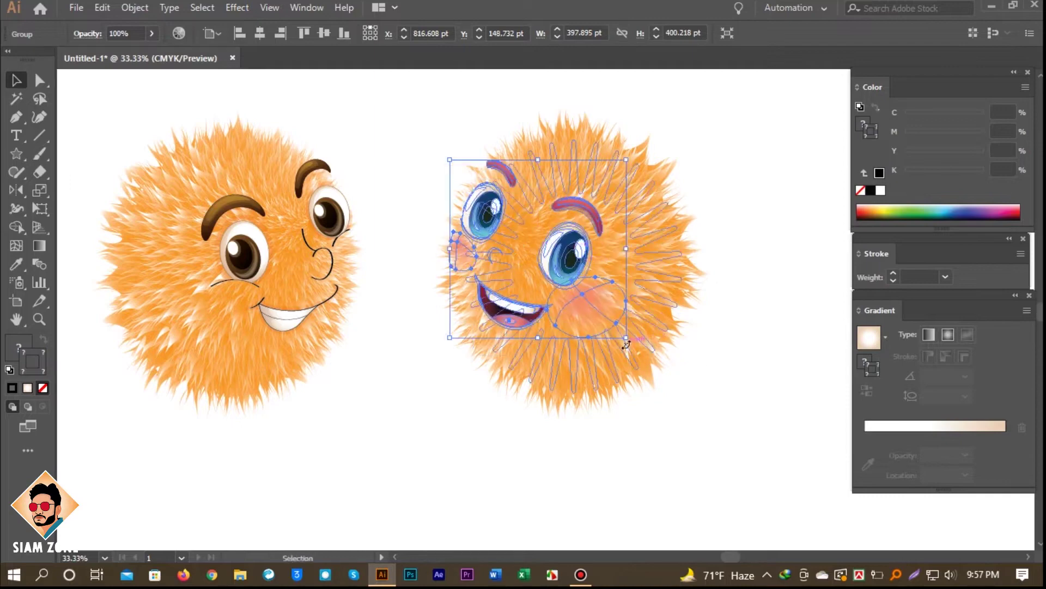
{"action": "left_click", "coordinate": [734, 385]}
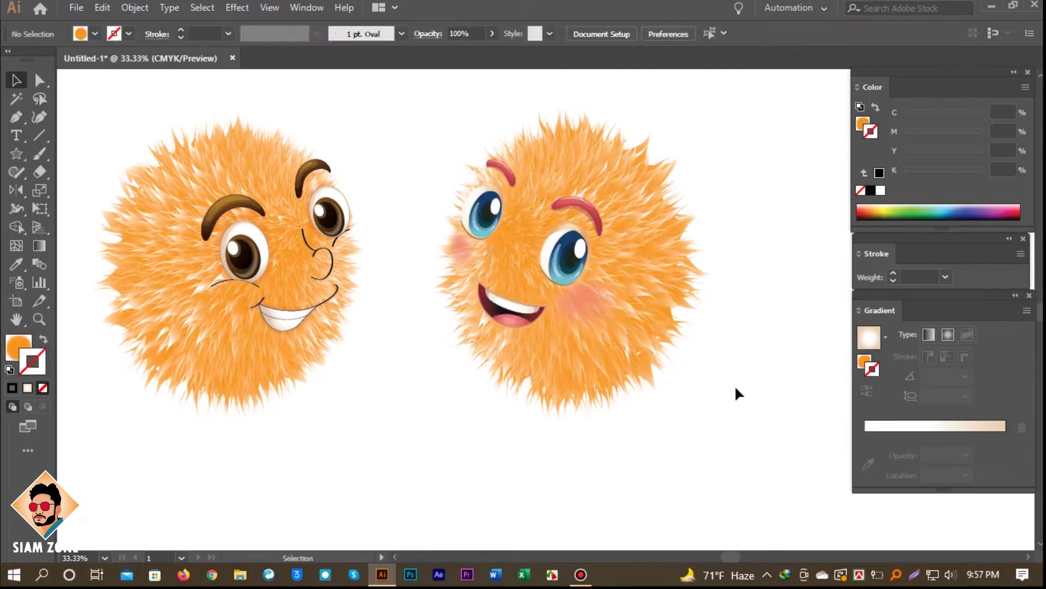
Step: Recolour the mirrored ball's orange gradient stop to magenta (M 100, Y 0) and move the stop to 48.66%
{"action": "left_click", "coordinate": [668, 253]}
{"action": "left_click", "coordinate": [18, 347]}
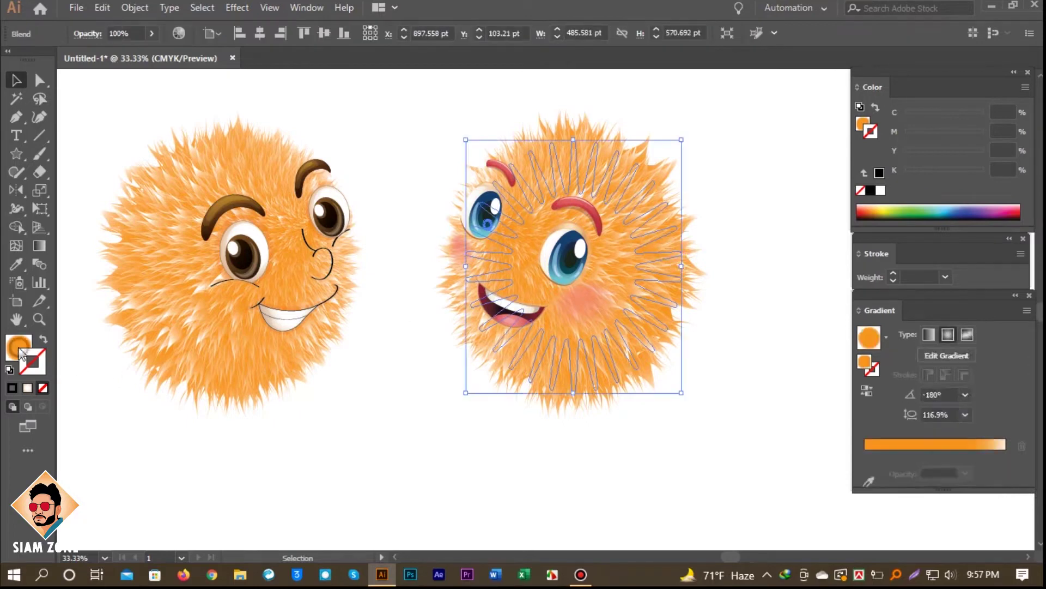
{"action": "left_click", "coordinate": [952, 455]}
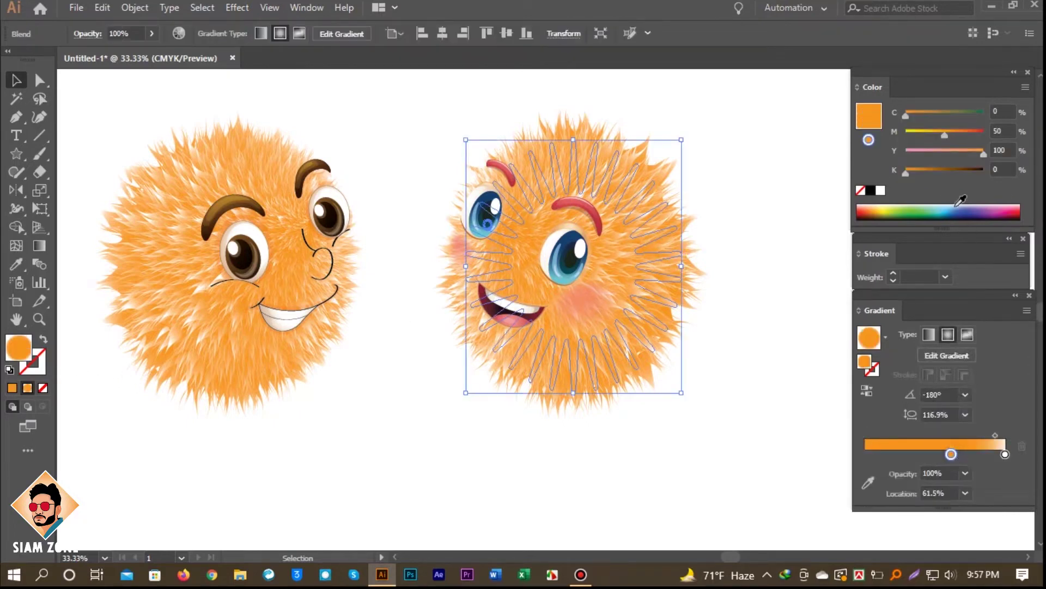
{"action": "left_click_drag", "start_coordinate": [955, 135], "coordinate": [998, 136]}
{"action": "left_click_drag", "start_coordinate": [941, 152], "coordinate": [842, 160]}
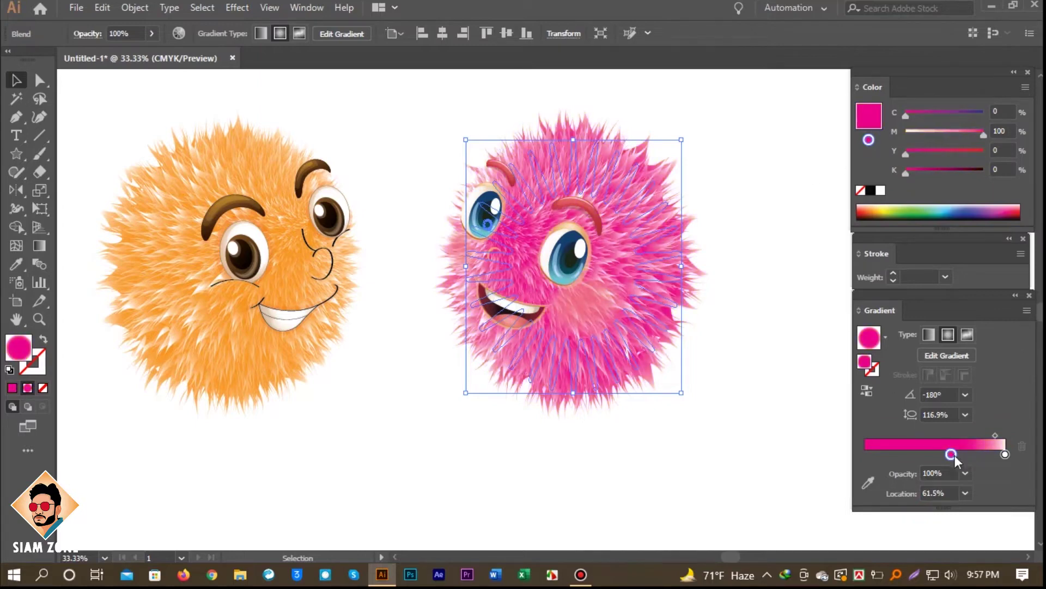
{"action": "left_click_drag", "start_coordinate": [953, 457], "coordinate": [936, 458]}
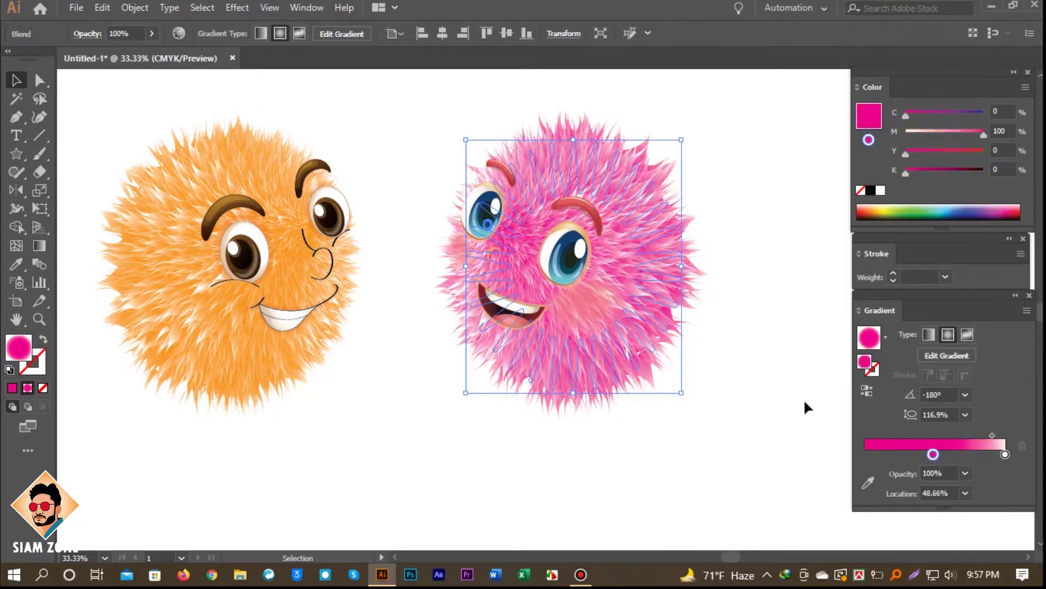
{"action": "left_click", "coordinate": [730, 311]}
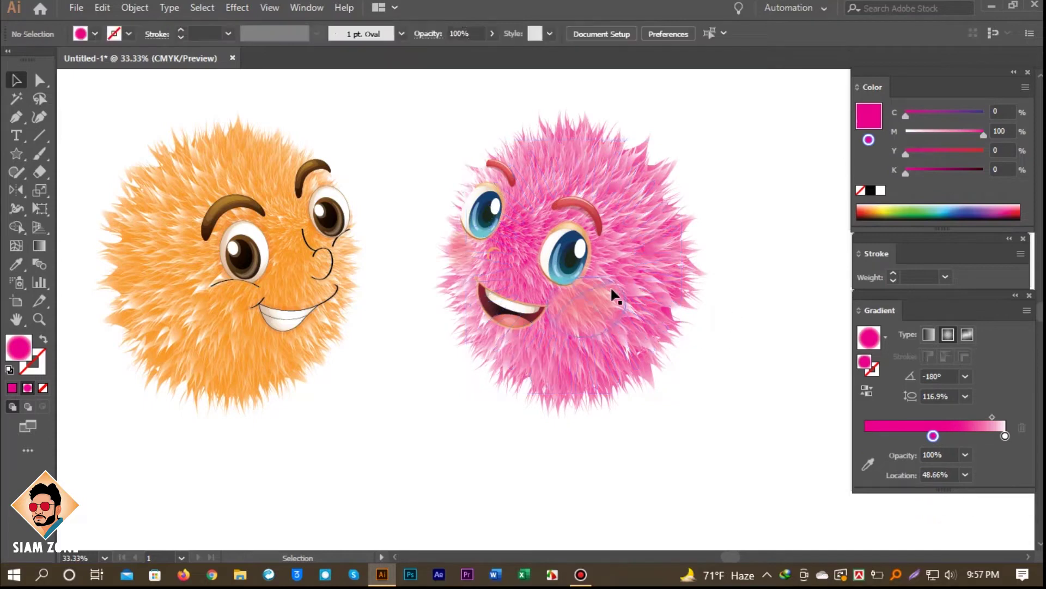
Step: Scale the blue-eyed face up slightly on the pink fur ball
{"action": "left_click", "coordinate": [577, 250]}
{"action": "left_click_drag", "start_coordinate": [627, 338], "coordinate": [635, 348]}
{"action": "left_click", "coordinate": [746, 380]}
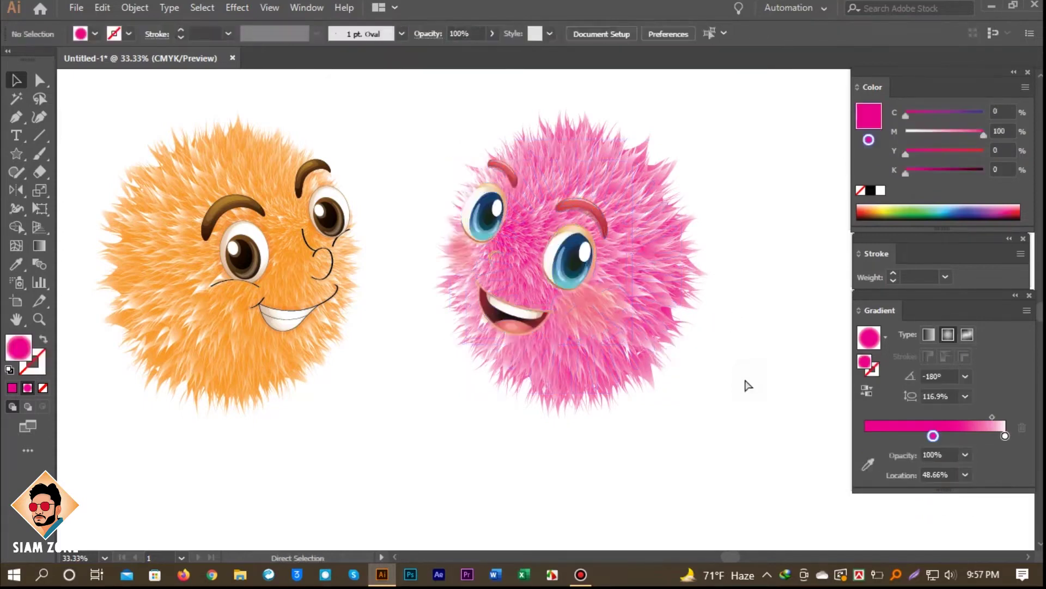
{"action": "mouse_move", "coordinate": [754, 343]}
{"action": "left_mouse_down"}
{"action": "mouse_move", "coordinate": [728, 347]}
{"action": "mouse_move", "coordinate": [749, 342]}
{"action": "left_mouse_up"}
{"action": "key", "text": "ctrl+minus"}
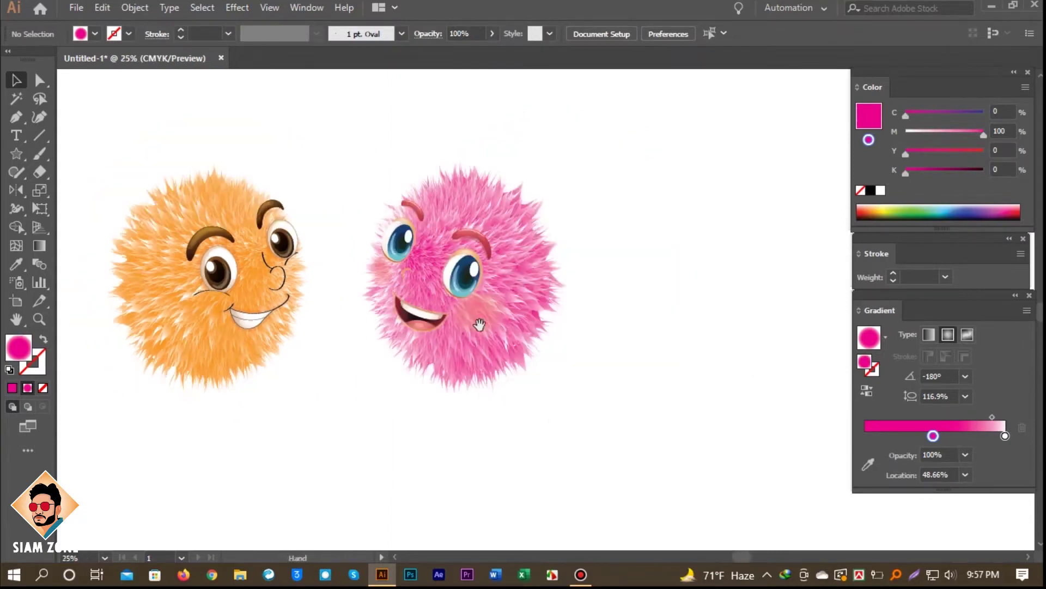
Step: Open the Back EPS file from the desktop
{"action": "left_click_drag", "start_coordinate": [482, 325], "coordinate": [598, 336]}
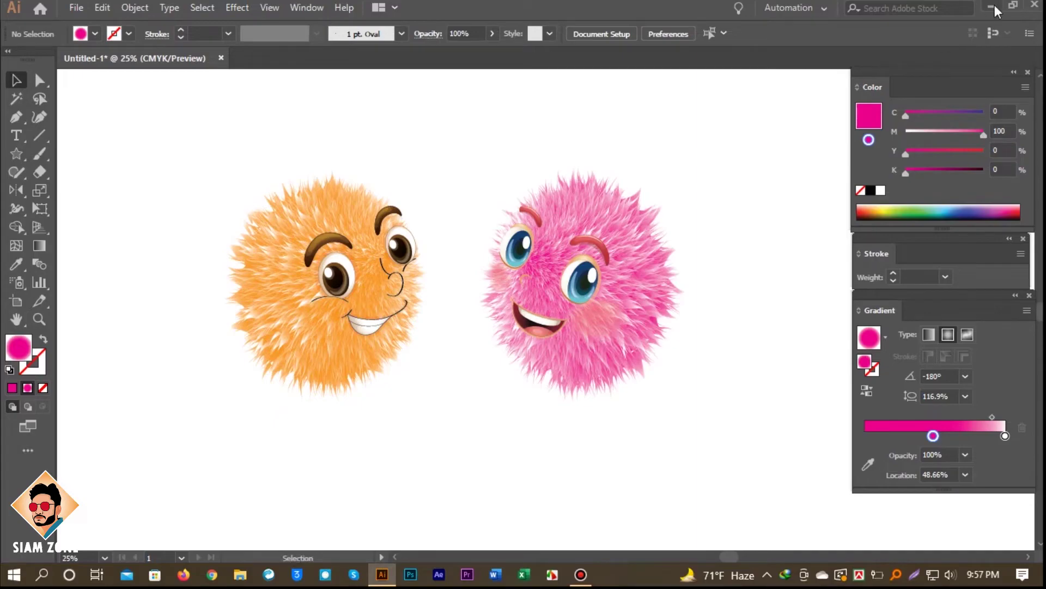
{"action": "left_click", "coordinate": [995, 6]}
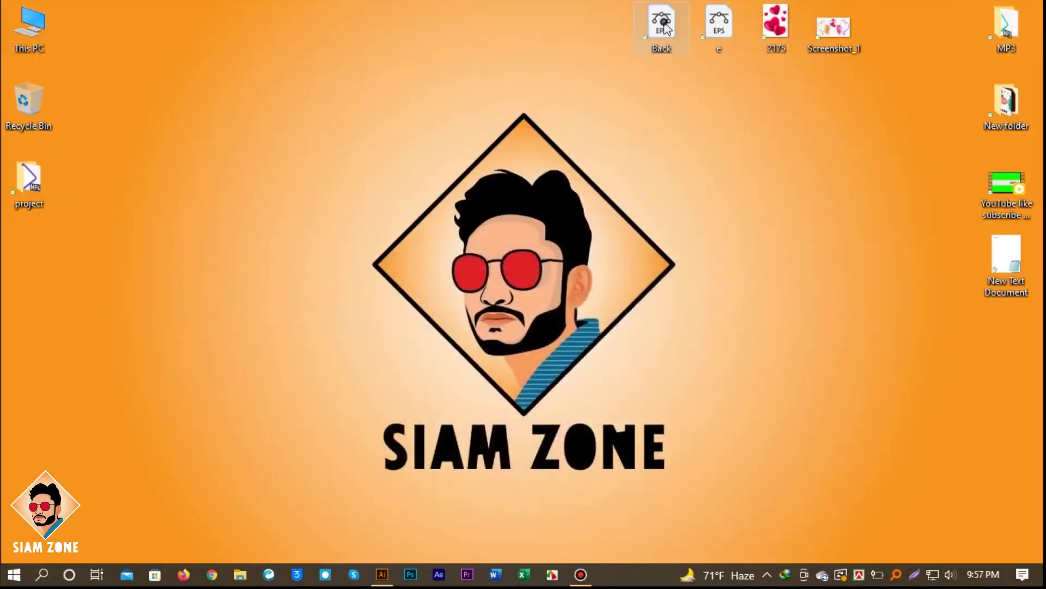
{"action": "double_click", "coordinate": [663, 25]}
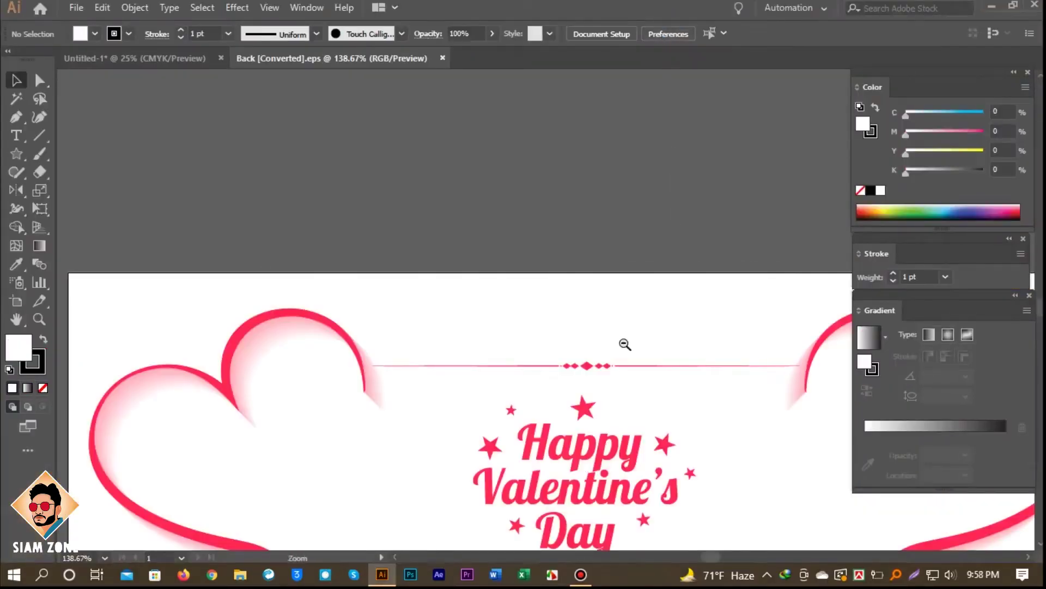
Step: Select the entire Happy Valentine's Day artwork in the Back file and bring it into the Untitled-1 document
{"action": "left_click", "coordinate": [621, 346], "text": "ctrl+alt"}
{"action": "left_click", "coordinate": [606, 375], "text": "ctrl+alt"}
{"action": "left_click_drag", "start_coordinate": [610, 387], "coordinate": [591, 342]}
{"action": "left_click_drag", "start_coordinate": [728, 377], "coordinate": [243, 153]}
{"action": "key", "text": "a"}
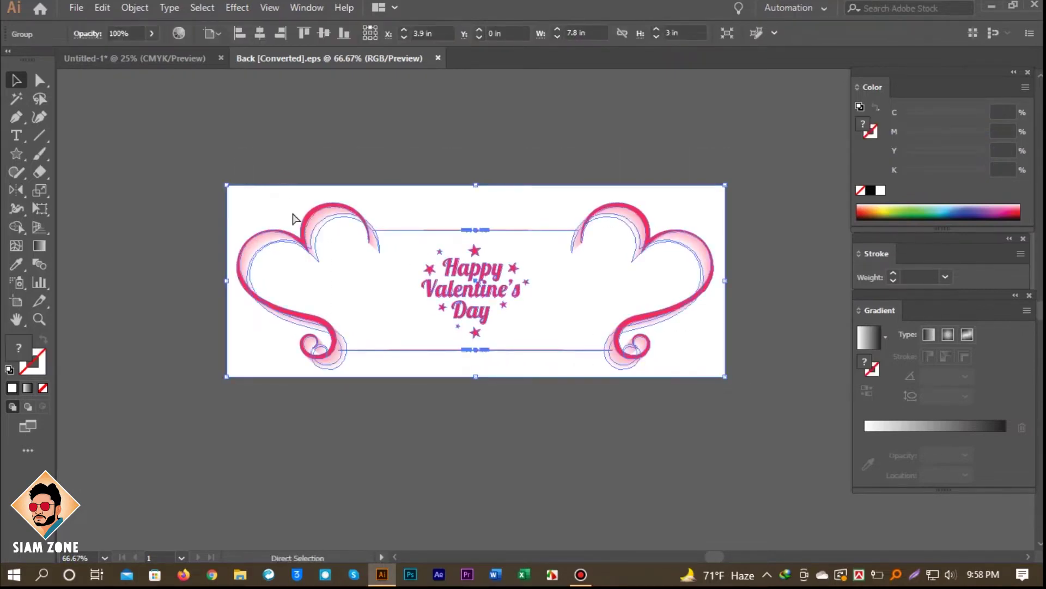
{"action": "key", "text": "v"}
{"action": "left_click_drag", "start_coordinate": [305, 222], "coordinate": [436, 309]}
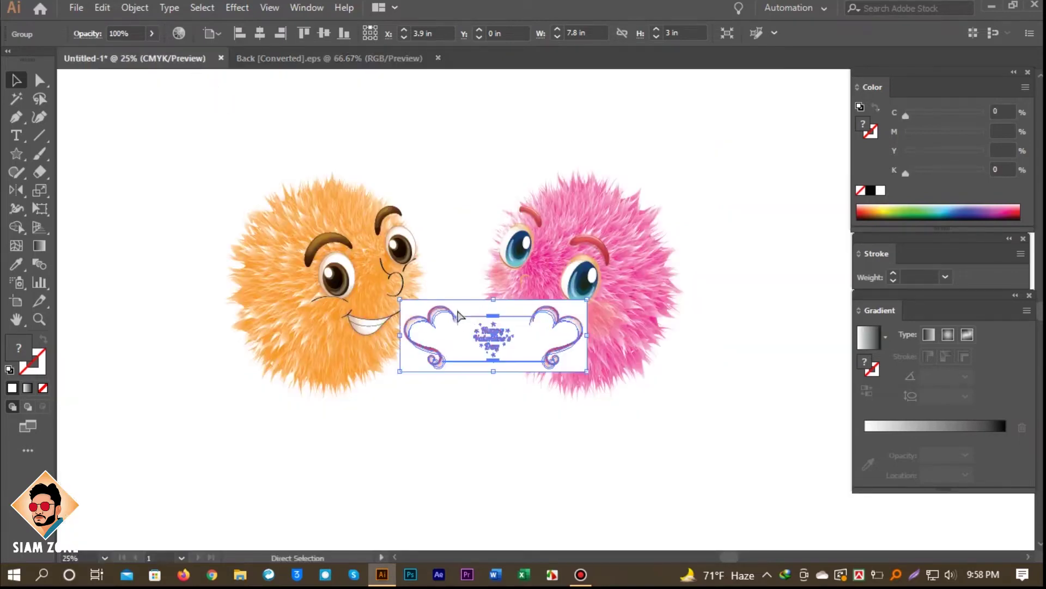
Step: Ungroup the Valentine artwork below the two fur balls and delete its white background rectangle
{"action": "key", "text": "ctrl+minus"}
{"action": "left_click_drag", "start_coordinate": [554, 377], "coordinate": [451, 346]}
{"action": "right_click", "coordinate": [451, 347]}
{"action": "left_click", "coordinate": [523, 402]}
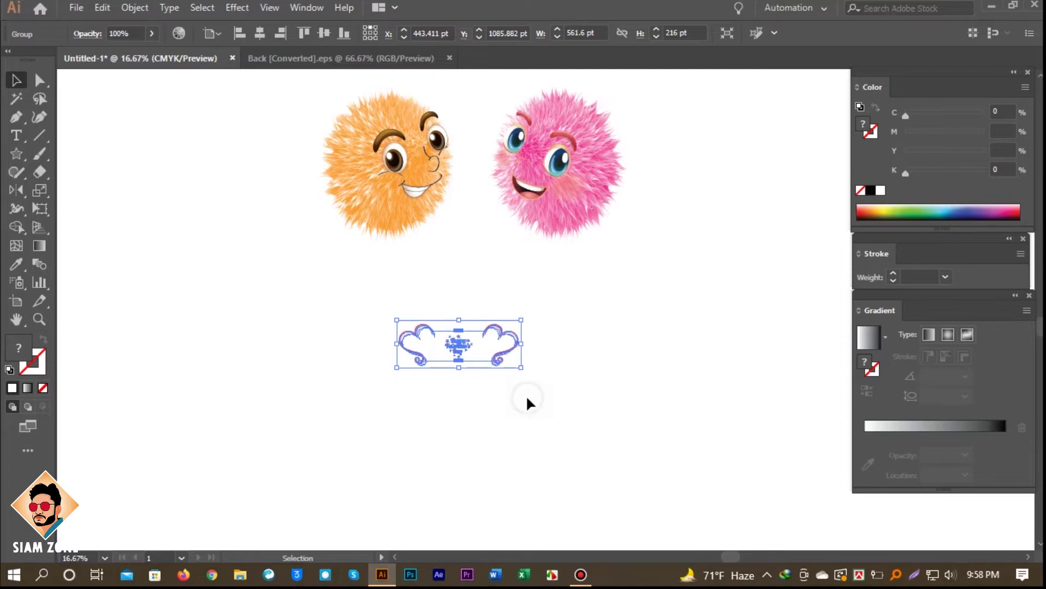
{"action": "right_click", "coordinate": [500, 352]}
{"action": "left_click", "coordinate": [552, 234]}
{"action": "left_click", "coordinate": [592, 341]}
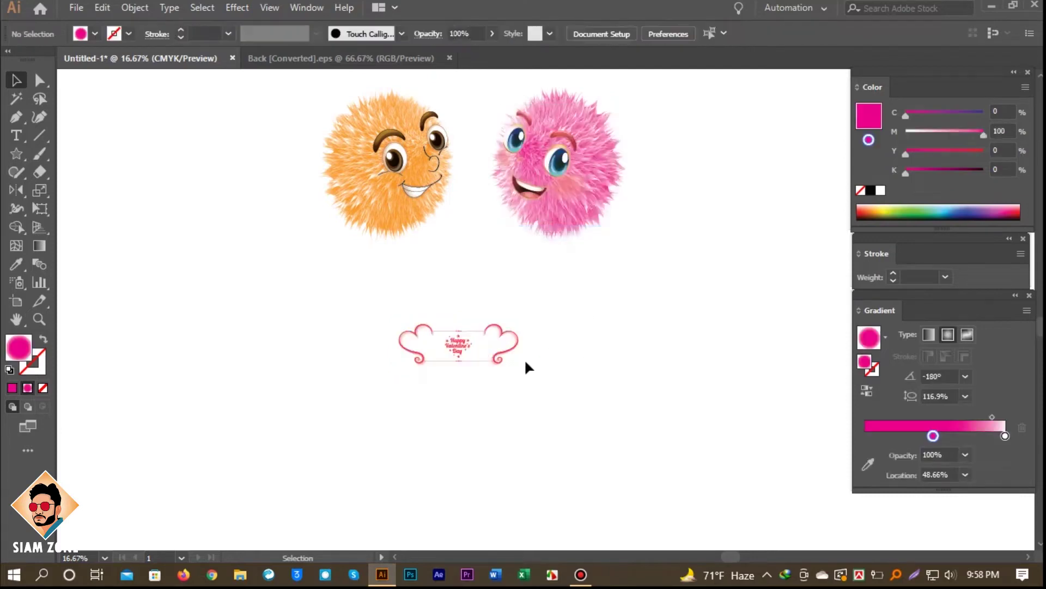
{"action": "left_click", "coordinate": [521, 357]}
{"action": "left_click", "coordinate": [522, 361]}
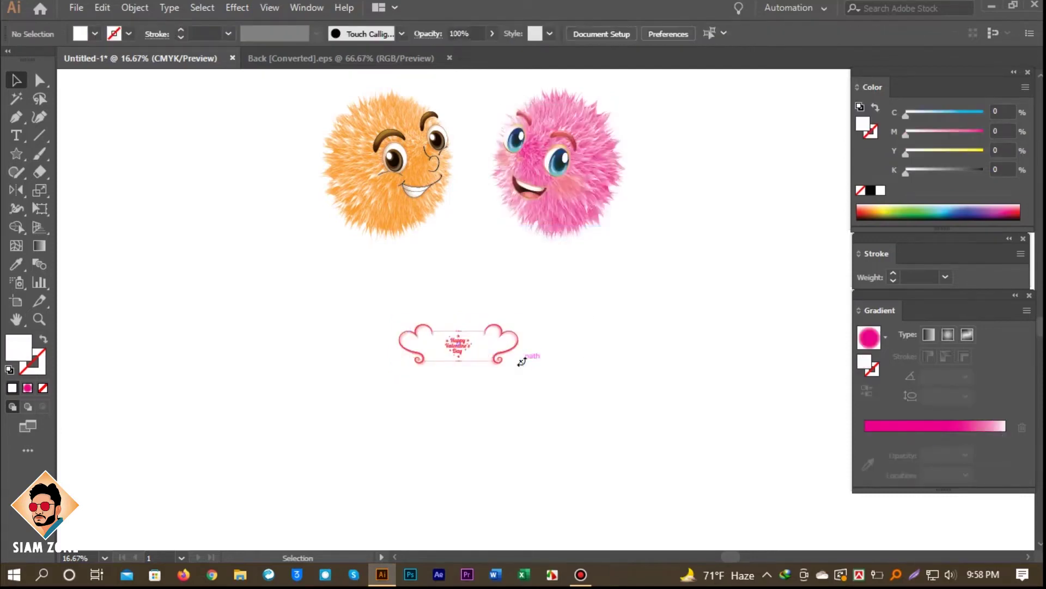
Step: Place the right heart ornament enlarged beside the pink fur ball and stretch its height to about 1365 pt
{"action": "scroll", "coordinate": [545, 352], "scroll_direction": "up", "scroll_amount": 3}
{"action": "left_click_drag", "start_coordinate": [518, 416], "coordinate": [717, 226]}
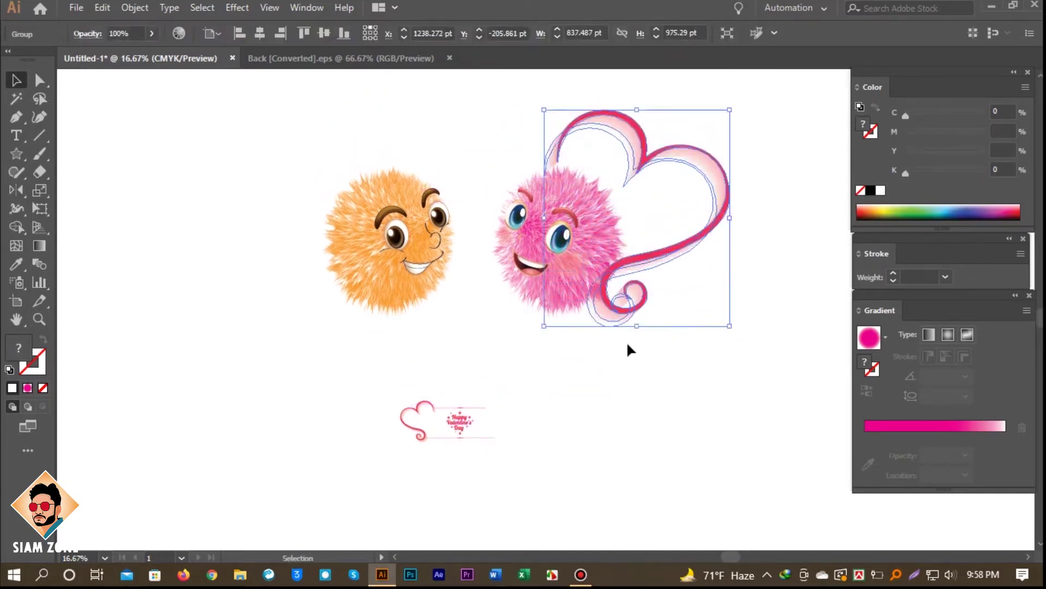
{"action": "left_click_drag", "start_coordinate": [636, 327], "coordinate": [638, 413]}
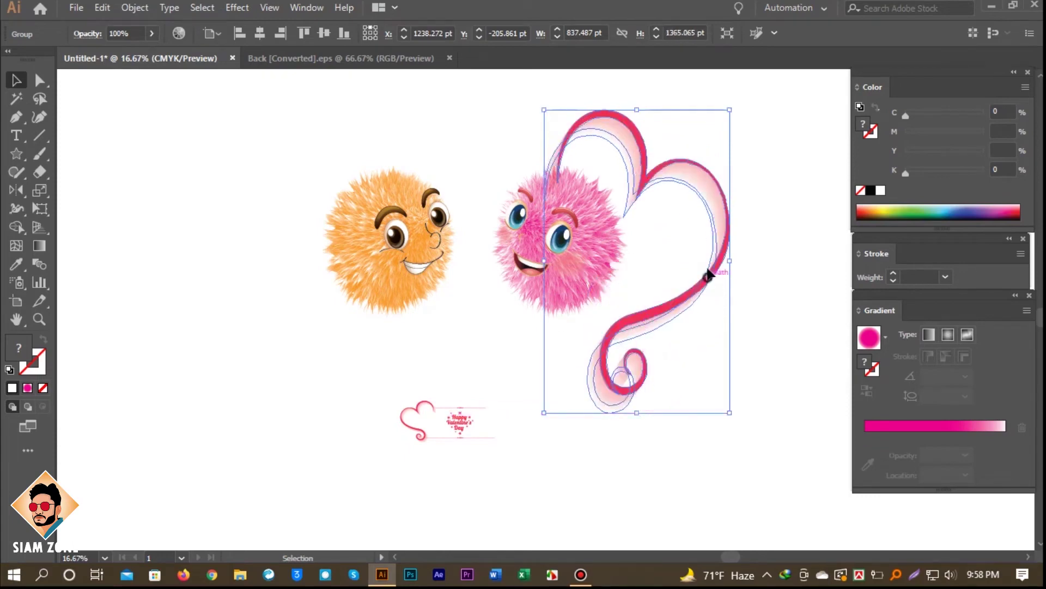
{"action": "left_click_drag", "start_coordinate": [708, 275], "coordinate": [706, 243]}
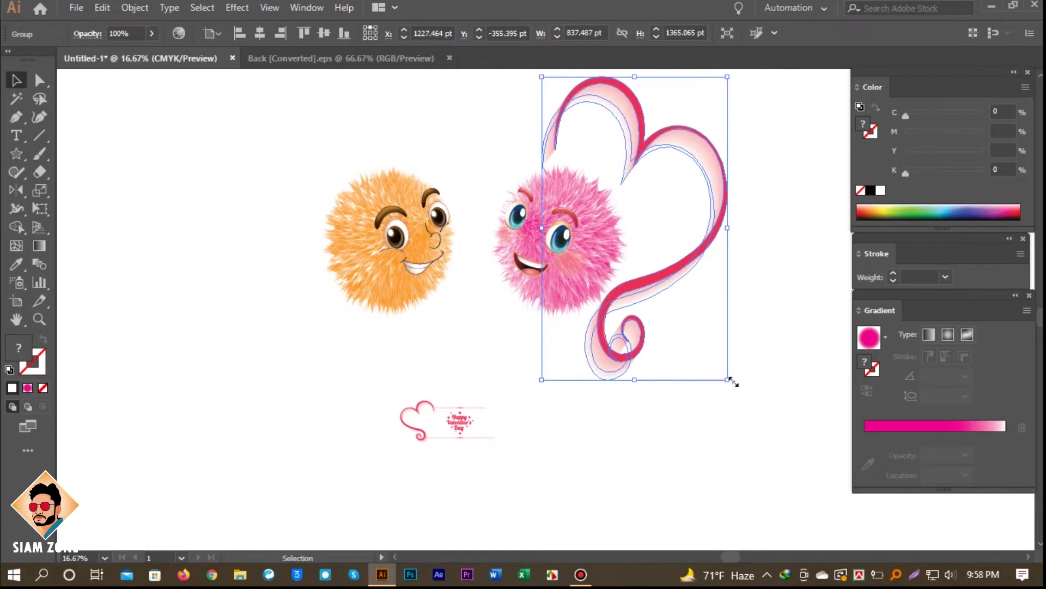
Step: Resize the heart ornament to about 850 × 1340 pt and position it like a wing behind the pink fur ball
{"action": "left_click_drag", "start_coordinate": [730, 380], "coordinate": [743, 397]}
{"action": "left_click", "coordinate": [709, 266]}
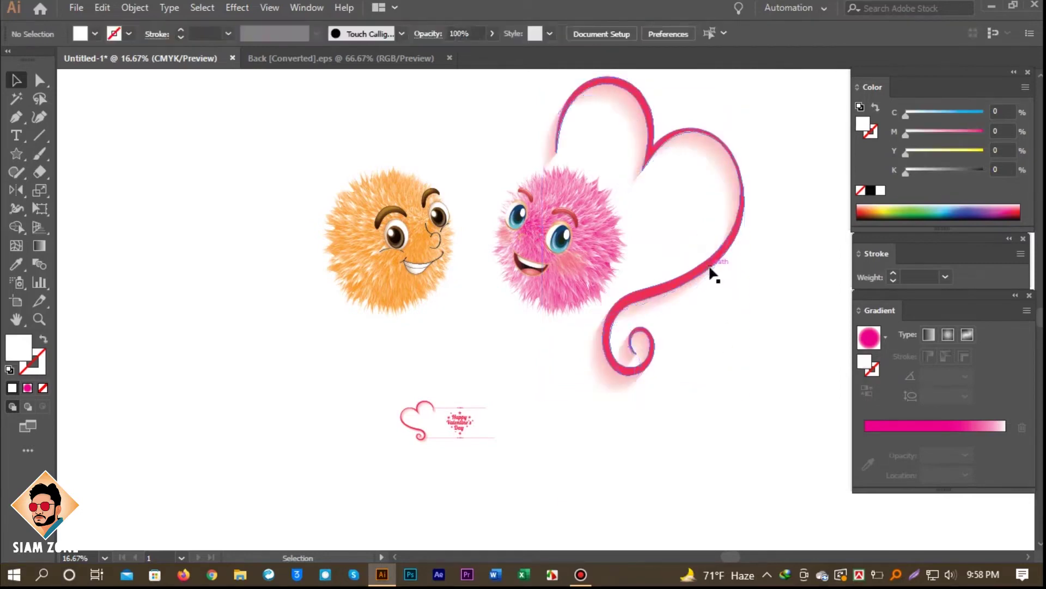
{"action": "left_click_drag", "start_coordinate": [710, 271], "coordinate": [686, 279]}
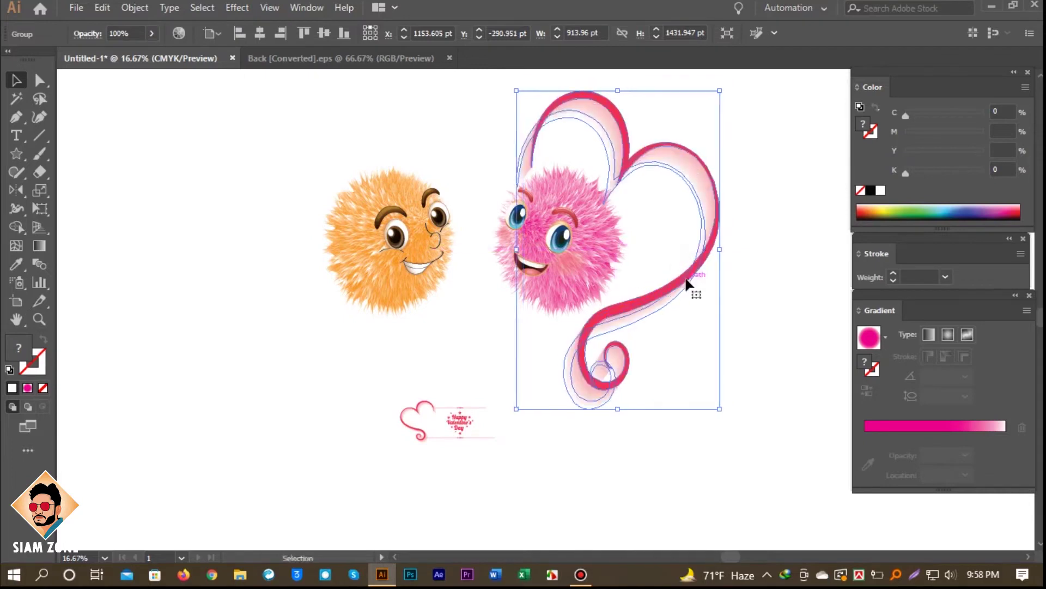
{"action": "left_click_drag", "start_coordinate": [620, 412], "coordinate": [615, 388]}
{"action": "left_click_drag", "start_coordinate": [724, 239], "coordinate": [706, 240]}
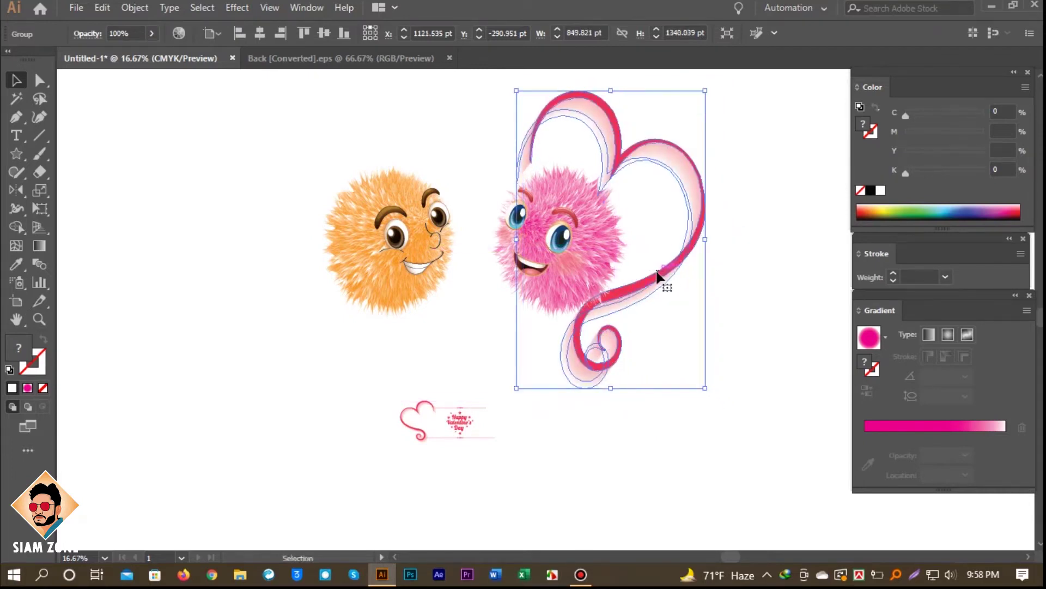
{"action": "left_click_drag", "start_coordinate": [666, 285], "coordinate": [676, 274]}
{"action": "left_click", "coordinate": [771, 286]}
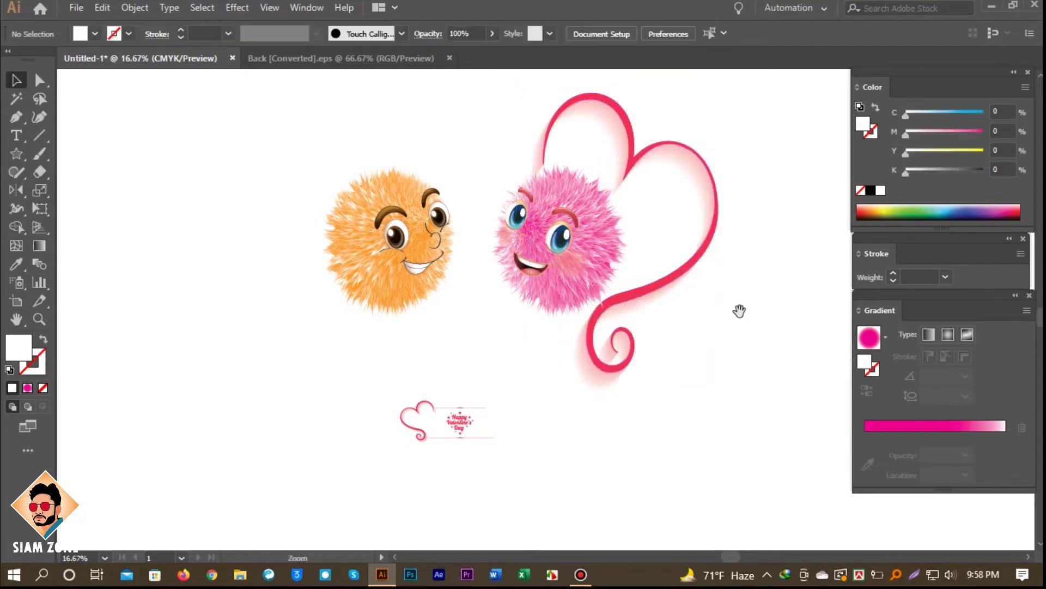
Step: Duplicate the heart ornament to the left of the orange fur ball and reflect the copy across the vertical axis
{"action": "left_click_drag", "start_coordinate": [738, 308], "coordinate": [797, 310]}
{"action": "left_click", "coordinate": [757, 258]}
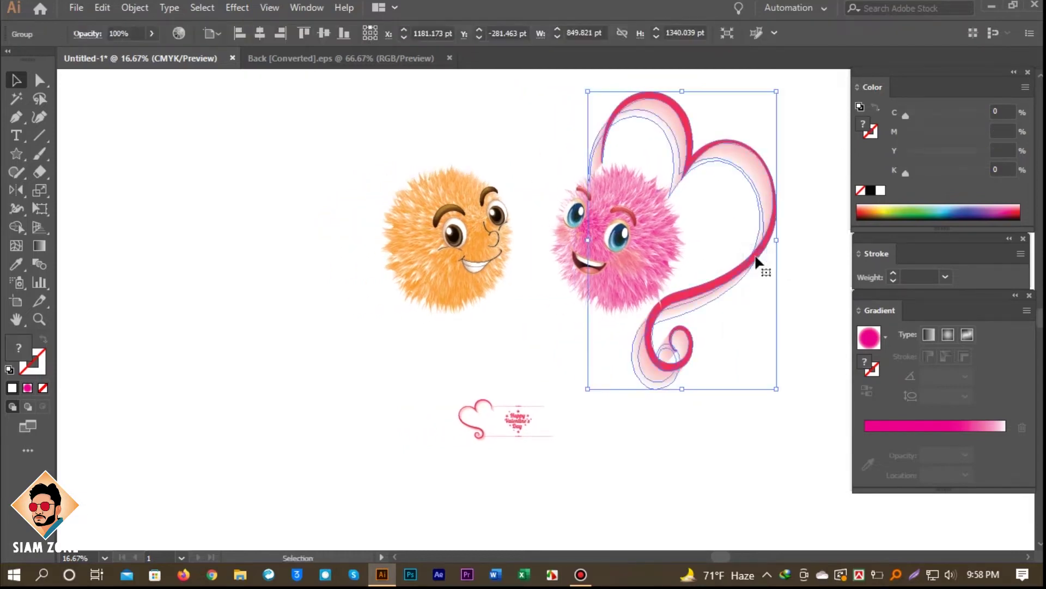
{"action": "left_click_drag", "start_coordinate": [758, 260], "coordinate": [339, 267]}
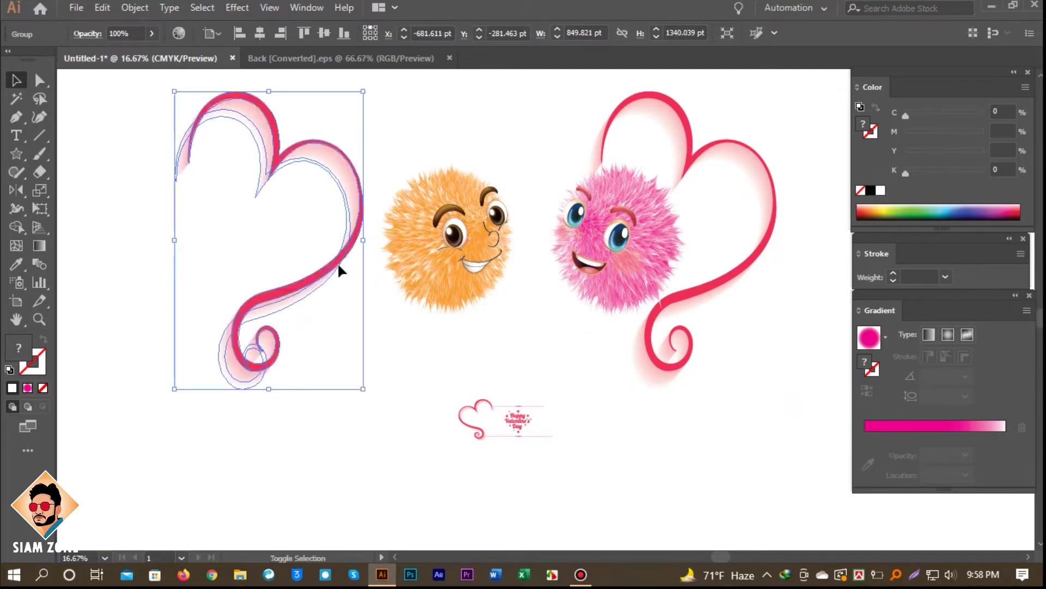
{"action": "double_click", "coordinate": [16, 190]}
{"action": "left_click", "coordinate": [509, 380]}
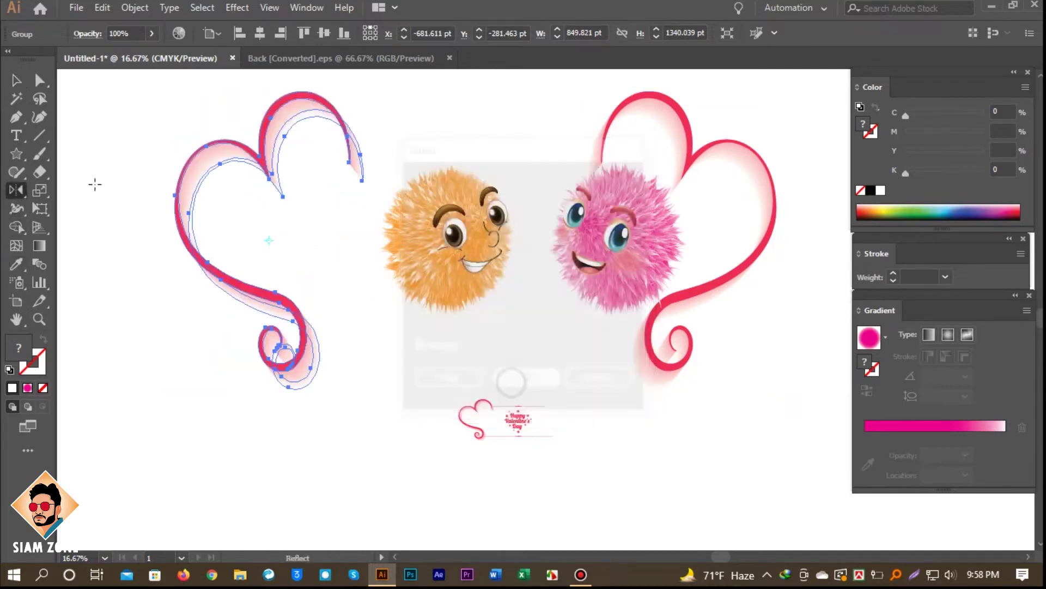
Step: Position the mirrored heart ornament behind the orange fur ball, matching the wing on the pink one
{"action": "left_click", "coordinate": [18, 82]}
{"action": "left_click_drag", "start_coordinate": [304, 326], "coordinate": [410, 321]}
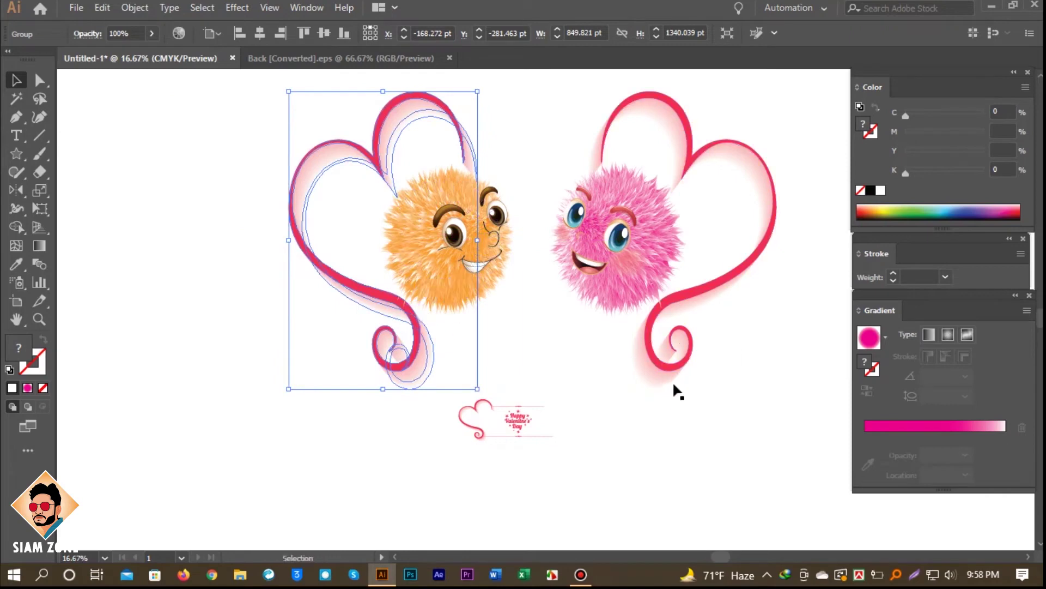
{"action": "key", "text": "Right"}
{"action": "key", "text": "Right"}
{"action": "key", "text": "Right"}
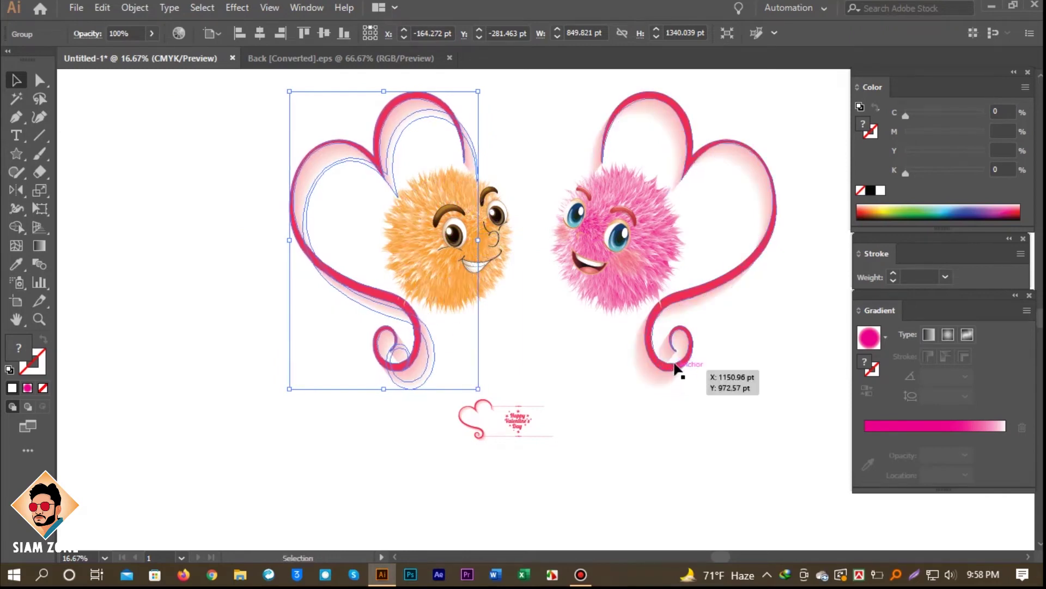
{"action": "left_click", "coordinate": [581, 344]}
{"action": "key", "text": "space"}
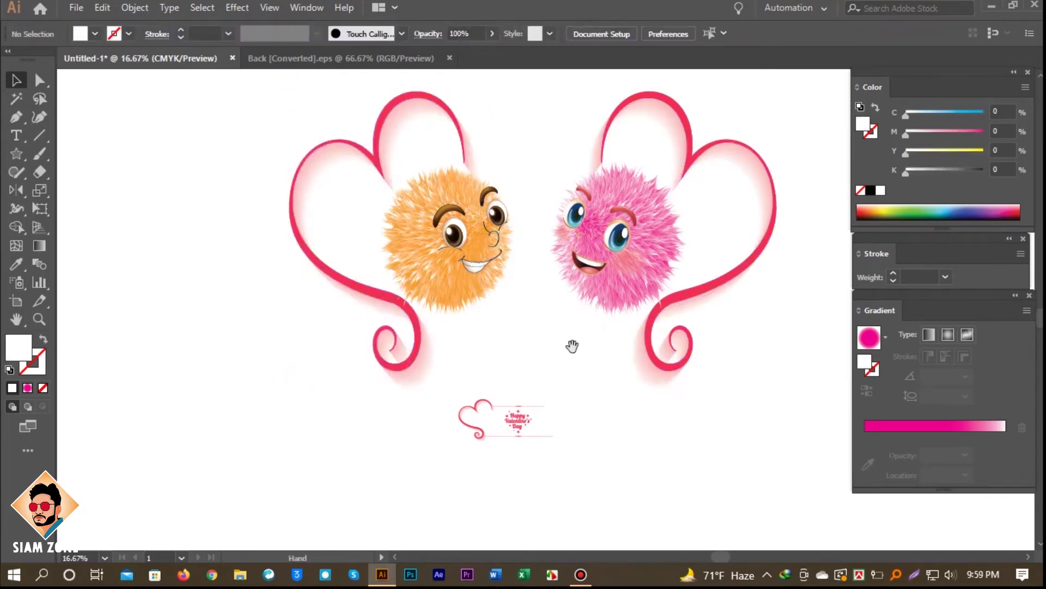
{"action": "left_click_drag", "start_coordinate": [573, 346], "coordinate": [472, 365]}
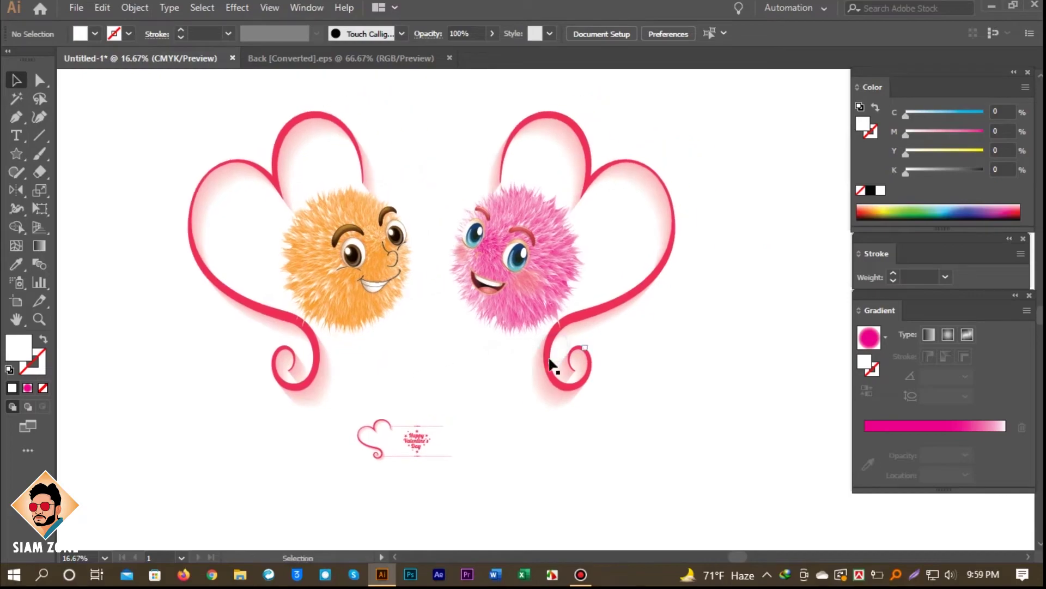
Step: Place the 2175 hearts image from the desktop into the document and move the small Valentine artwork off to the lower right
{"action": "left_click", "coordinate": [989, 6]}
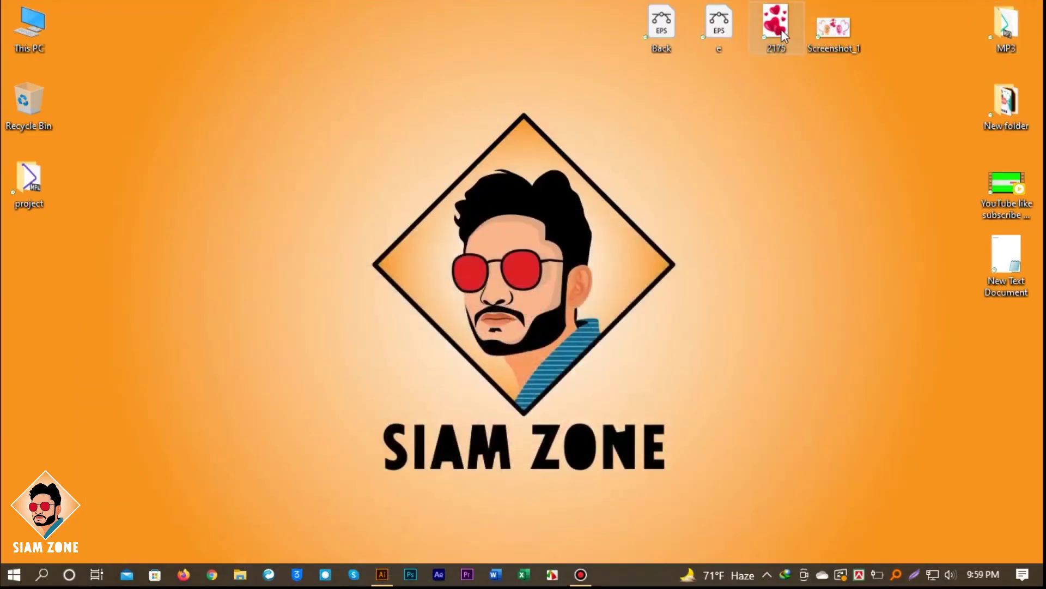
{"action": "left_click_drag", "start_coordinate": [781, 29], "coordinate": [555, 387]}
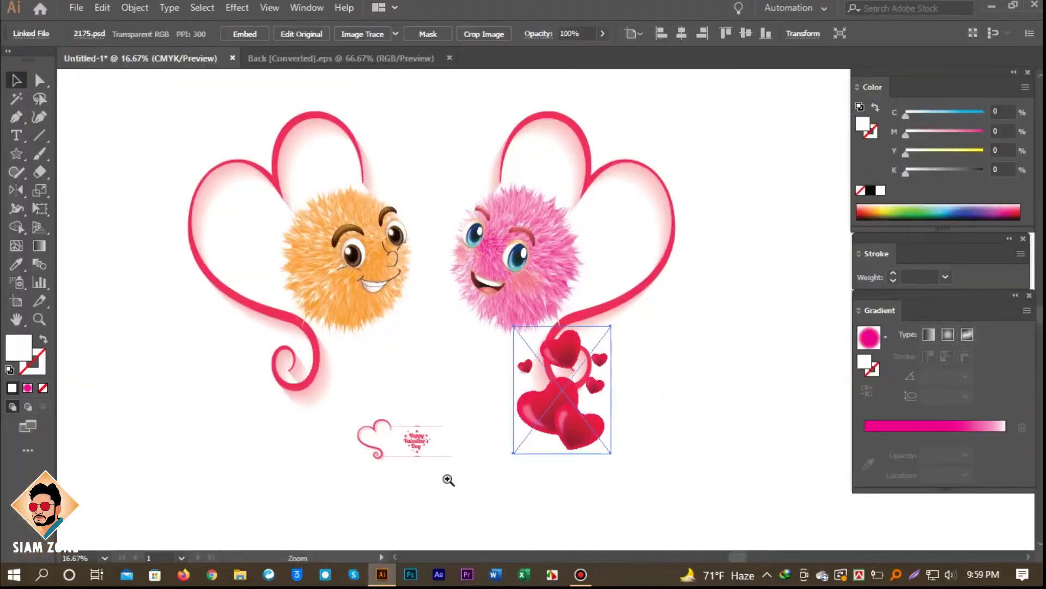
{"action": "left_click_drag", "start_coordinate": [345, 401], "coordinate": [346, 401]}
{"action": "left_click_drag", "start_coordinate": [420, 436], "coordinate": [804, 469]}
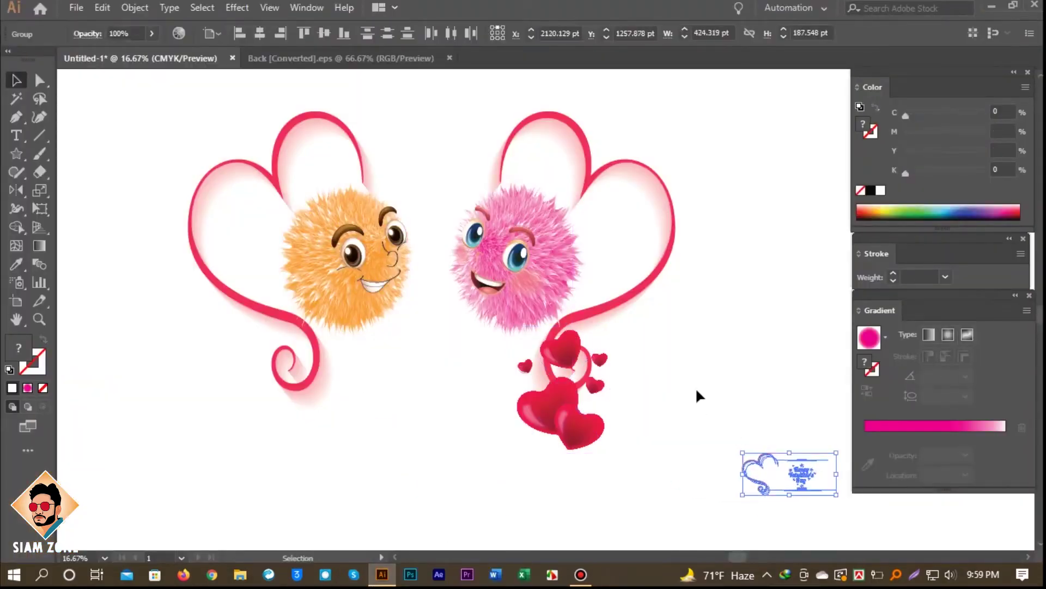
{"action": "left_click", "coordinate": [694, 386]}
Step: Move the pink fur ball with its heart wing farther right and place the hearts image between the two characters
{"action": "left_click", "coordinate": [520, 371], "text": "ctrl+alt"}
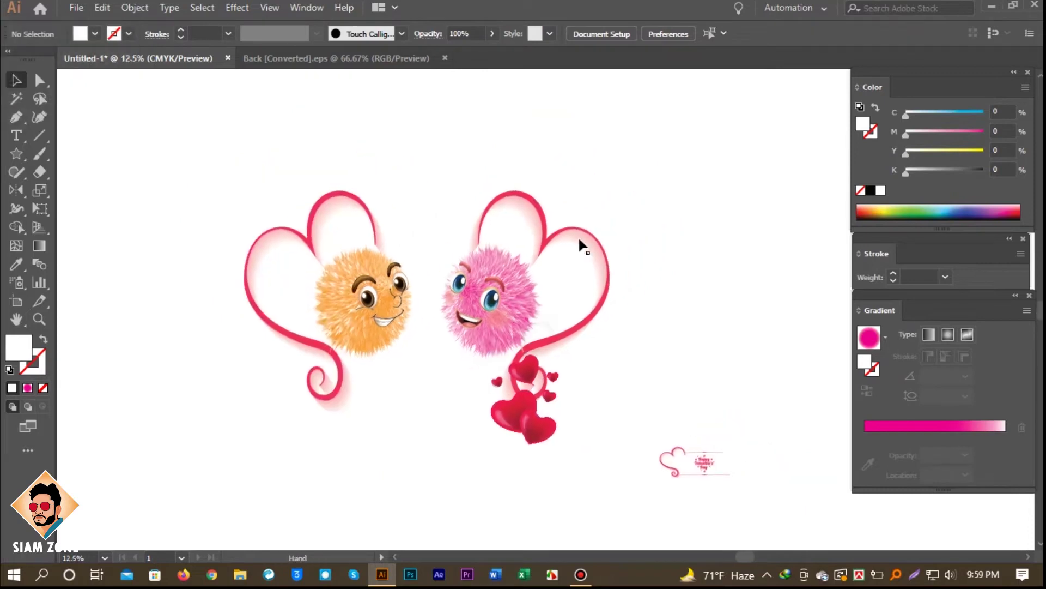
{"action": "left_click_drag", "start_coordinate": [627, 161], "coordinate": [522, 297]}
{"action": "left_click", "coordinate": [436, 463]}
{"action": "left_click_drag", "start_coordinate": [528, 409], "coordinate": [457, 235]}
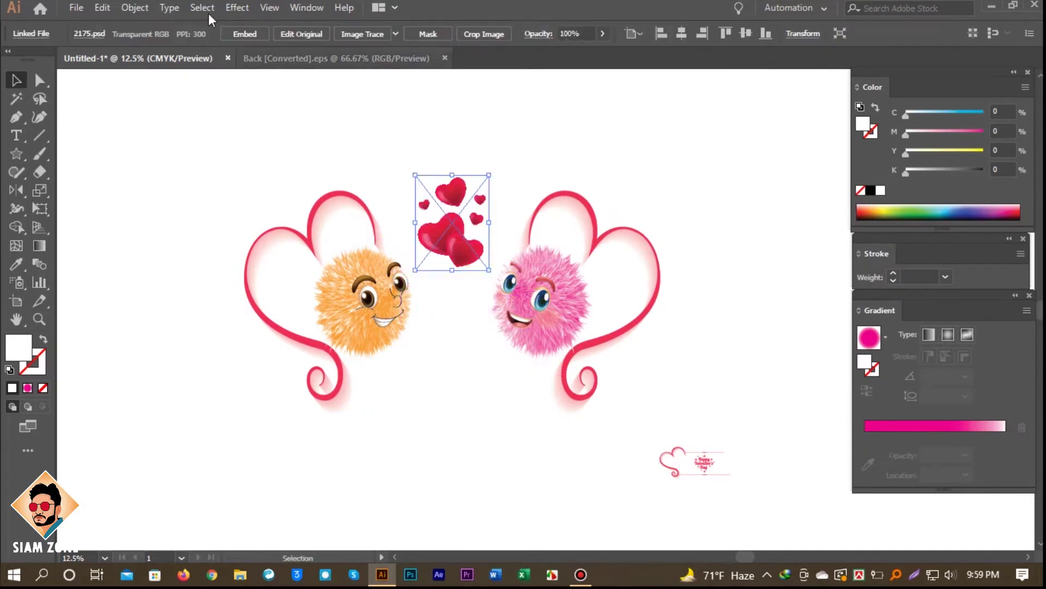
Step: Embed the hearts image and release its clipping mask
{"action": "left_click", "coordinate": [233, 35]}
{"action": "left_click", "coordinate": [544, 508]}
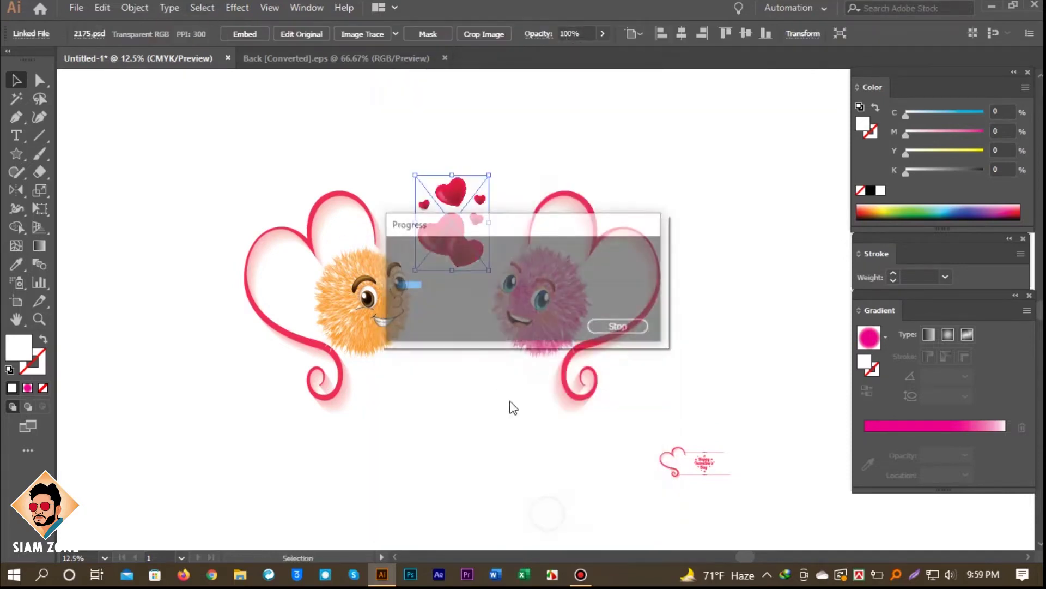
{"action": "right_click", "coordinate": [458, 225]}
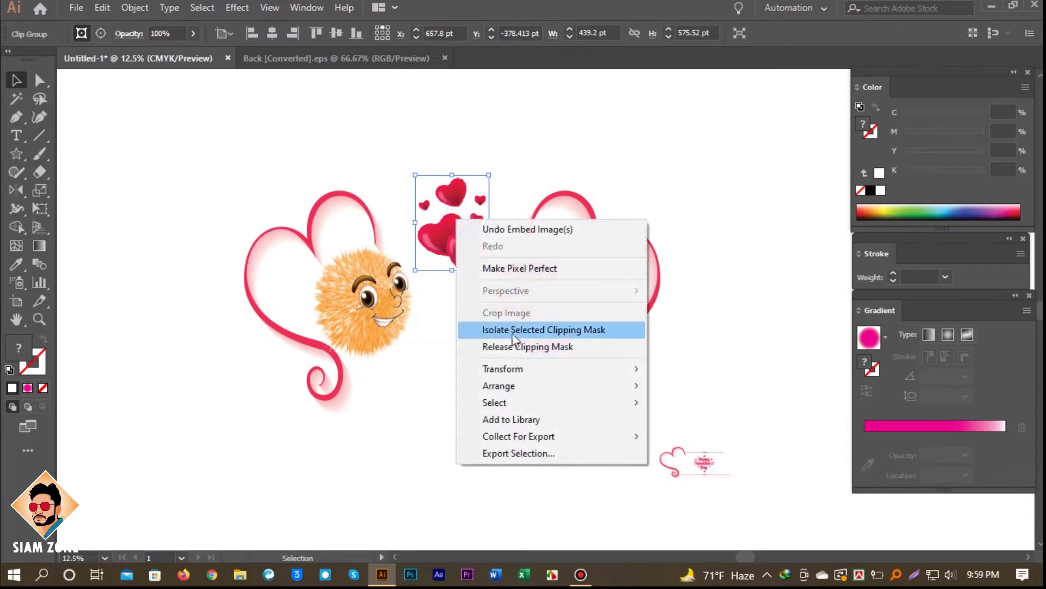
{"action": "left_click", "coordinate": [478, 345]}
{"action": "left_click", "coordinate": [503, 159]}
Step: Shift the hearts away from the leftover clipping path and delete that empty path
{"action": "left_click_drag", "start_coordinate": [458, 217], "coordinate": [455, 233]}
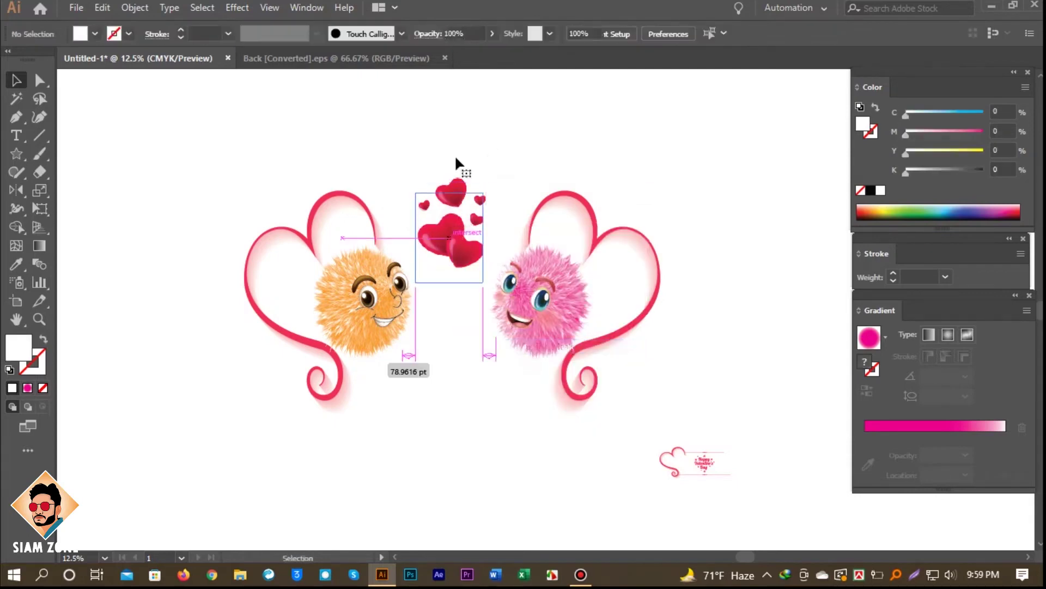
{"action": "left_click_drag", "start_coordinate": [452, 140], "coordinate": [469, 187]}
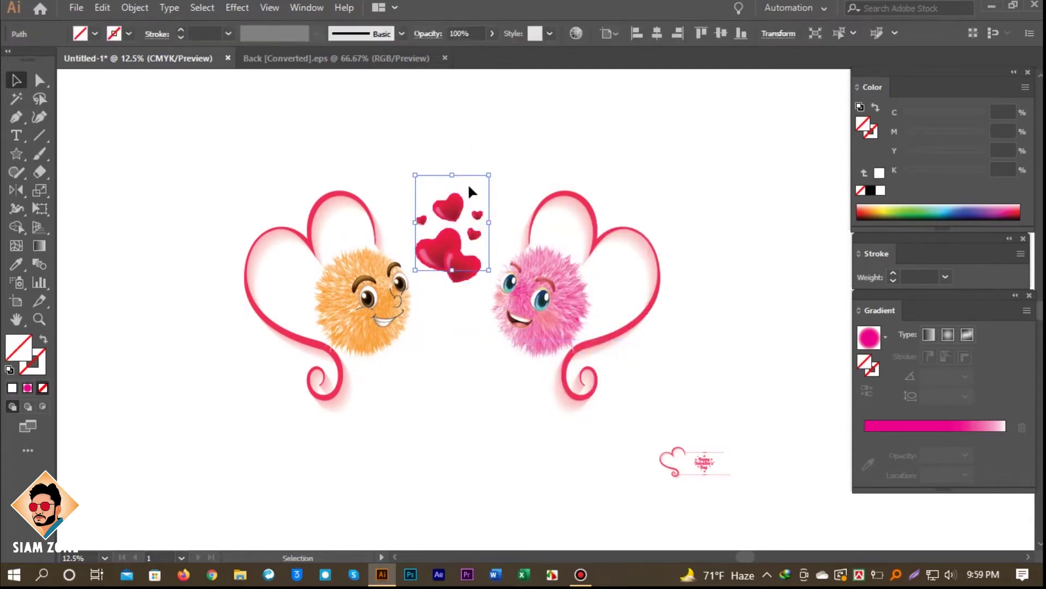
{"action": "key", "text": "Delete"}
Step: Move the hearts image up between the characters and scale it to fit the gap between the wings
{"action": "left_click", "coordinate": [459, 280]}
{"action": "left_click_drag", "start_coordinate": [450, 284], "coordinate": [458, 242]}
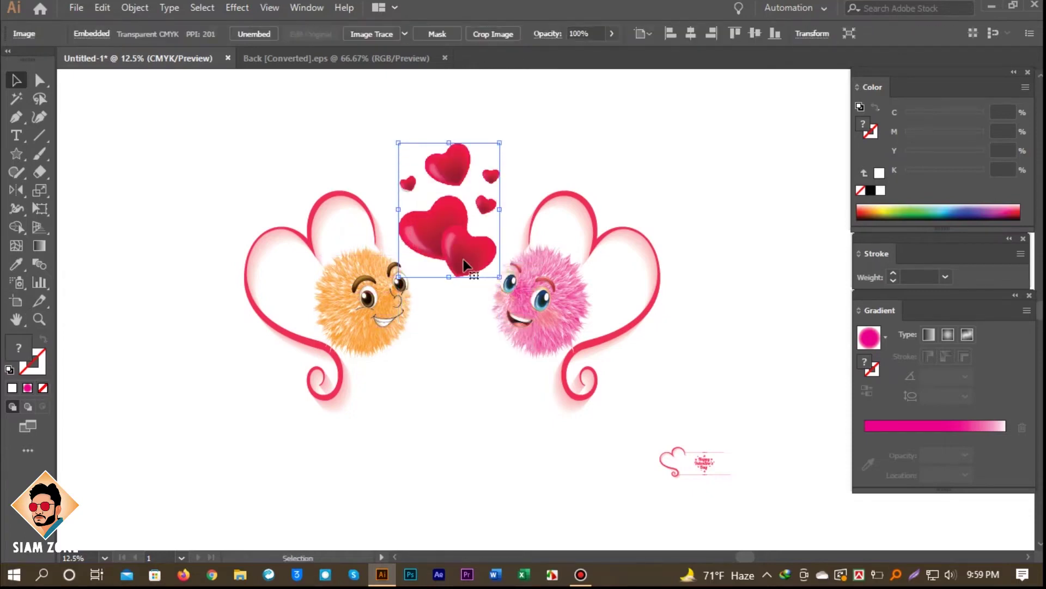
{"action": "mouse_move", "coordinate": [498, 279]}
{"action": "left_mouse_down"}
{"action": "mouse_move", "coordinate": [480, 248]}
{"action": "mouse_move", "coordinate": [486, 275]}
{"action": "left_mouse_up"}
{"action": "left_click", "coordinate": [496, 158]}
Step: Enlarge the Happy Valentine's Day artwork to about 1092 × 483 pt and delete its remaining left heart ornament
{"action": "left_click_drag", "start_coordinate": [626, 227], "coordinate": [635, 176]}
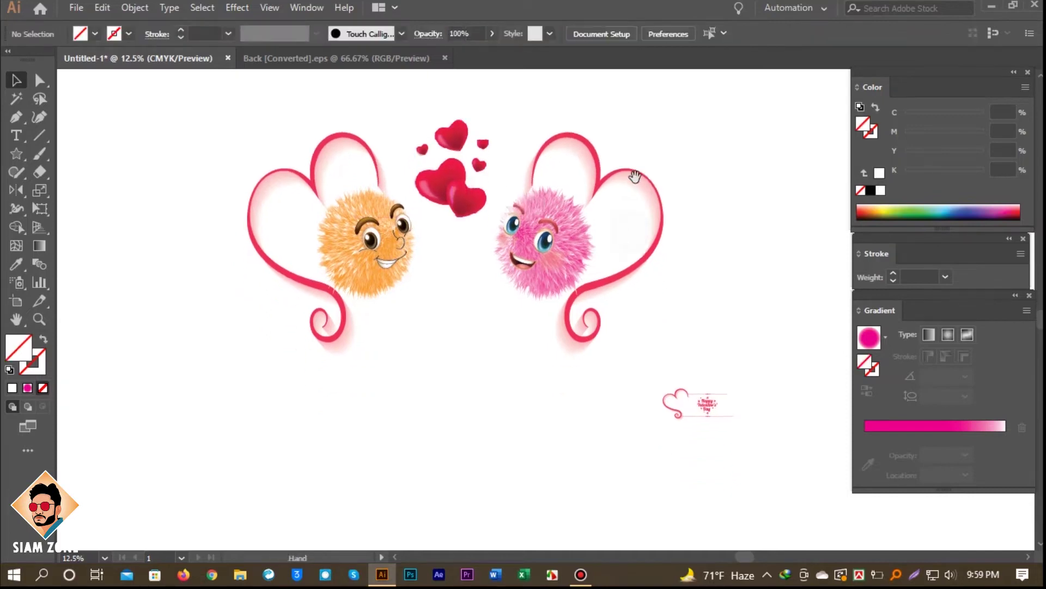
{"action": "left_click", "coordinate": [642, 355], "text": "ctrl"}
{"action": "left_click_drag", "start_coordinate": [543, 329], "coordinate": [735, 451]}
{"action": "left_click_drag", "start_coordinate": [570, 376], "coordinate": [421, 384]}
{"action": "left_click", "coordinate": [459, 419]}
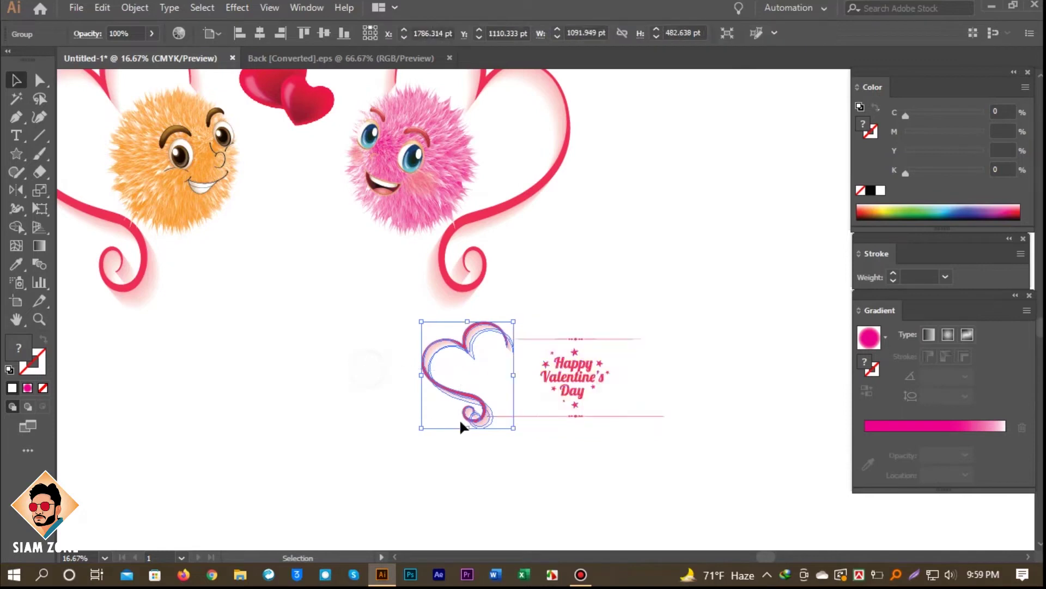
{"action": "key", "text": "Delete"}
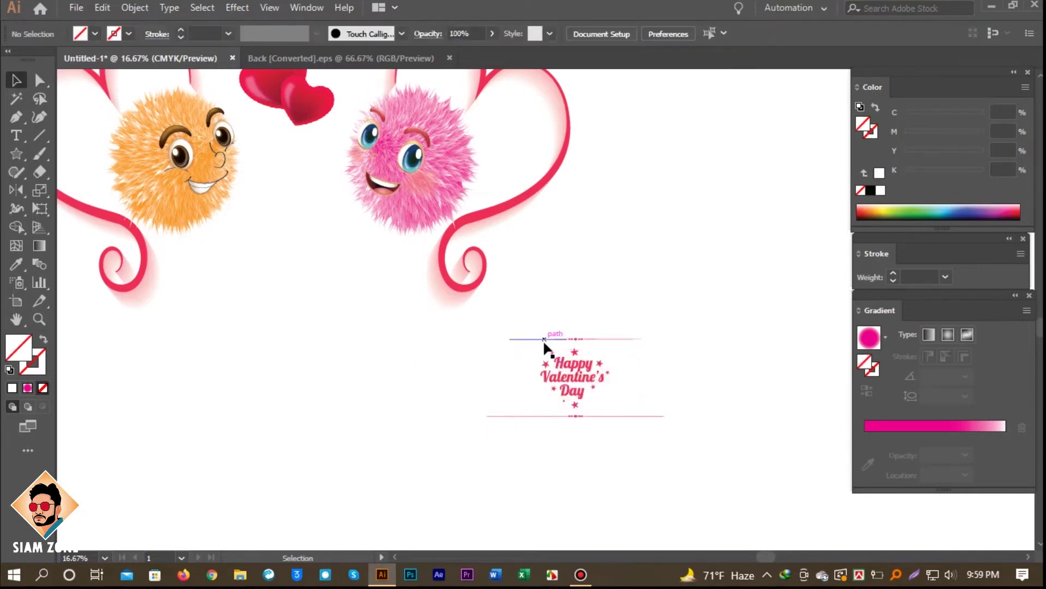
Step: Delete the lettering and move the star group up between the two furry characters
{"action": "left_click_drag", "start_coordinate": [589, 405], "coordinate": [676, 479]}
{"action": "key", "text": "Delete"}
{"action": "left_click_drag", "start_coordinate": [601, 364], "coordinate": [388, 232]}
{"action": "left_click", "coordinate": [412, 340]}
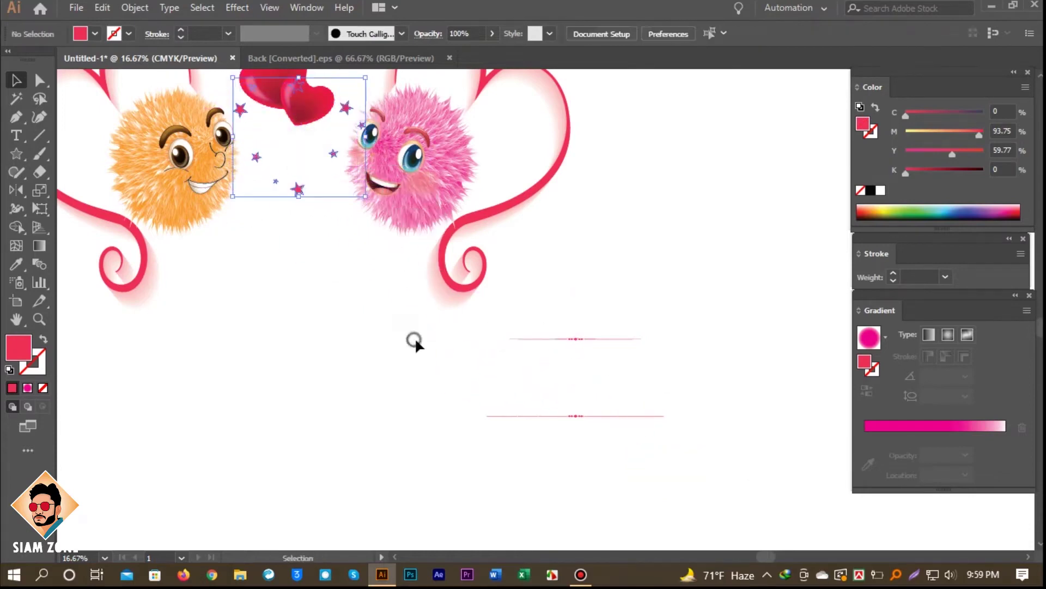
Step: Nudge the star group slightly left and up to balance it between the characters, beneath the hearts
{"action": "scroll", "coordinate": [309, 397], "scroll_direction": "up", "scroll_amount": 1}
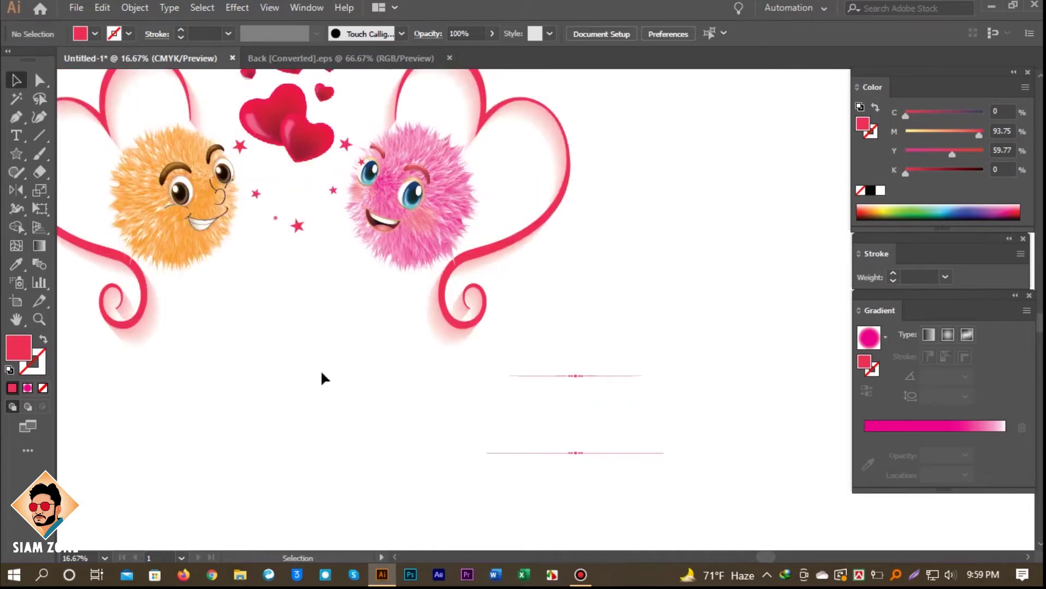
{"action": "left_click", "coordinate": [299, 226]}
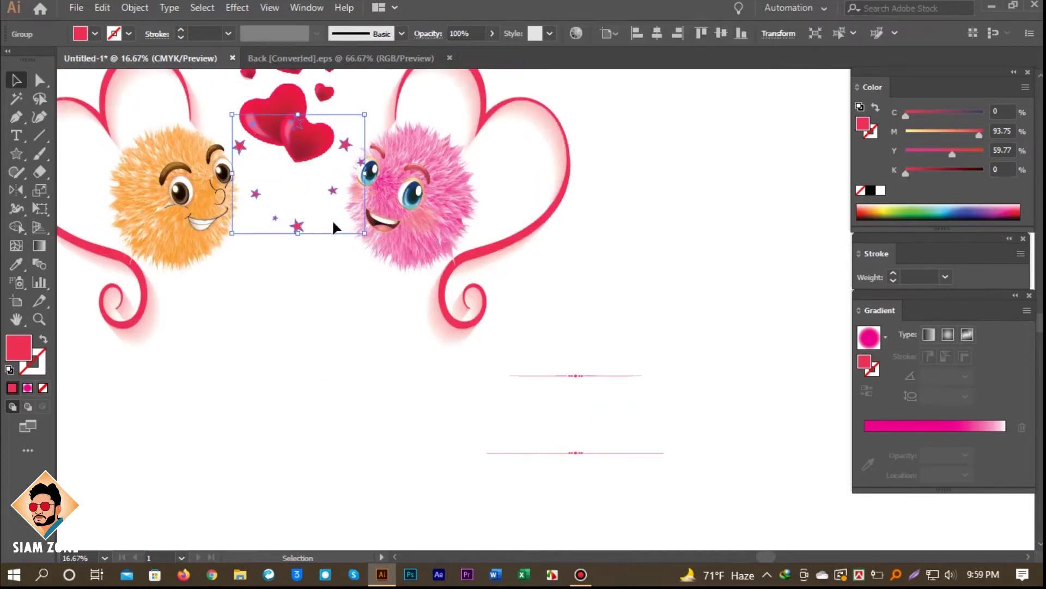
{"action": "key", "text": "shift+Left"}
{"action": "key", "text": "shift+Left"}
{"action": "key", "text": "shift+Left"}
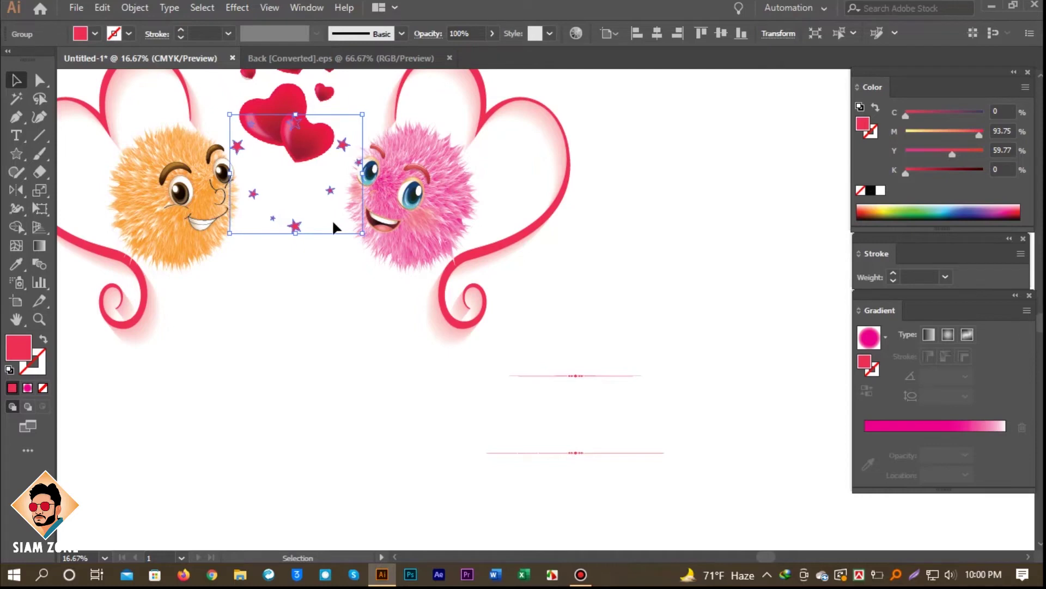
{"action": "key", "text": "shift+Left"}
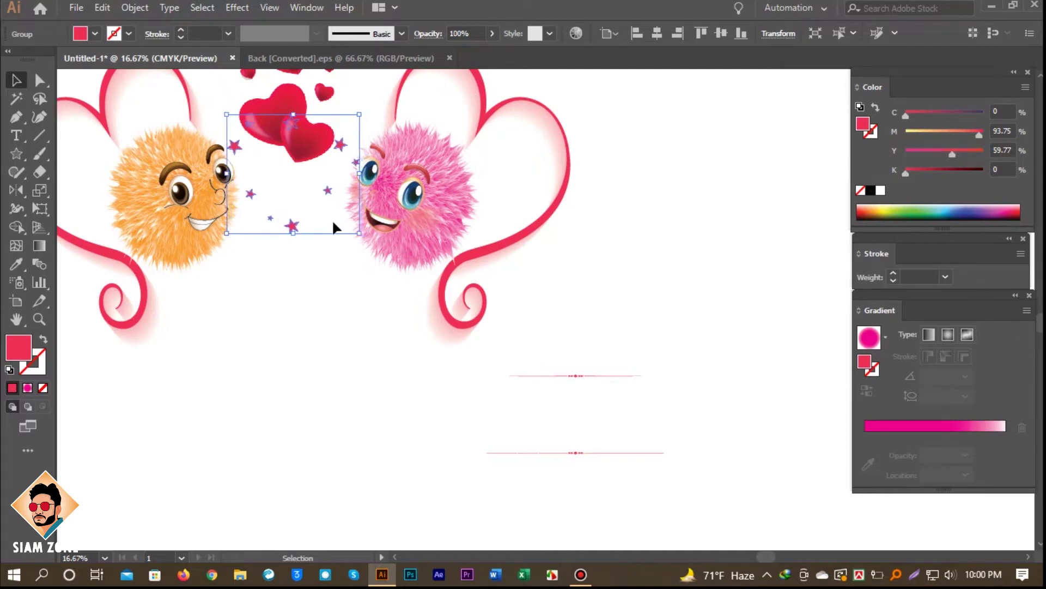
{"action": "key", "text": "shift+Up"}
{"action": "key", "text": "shift+Up"}
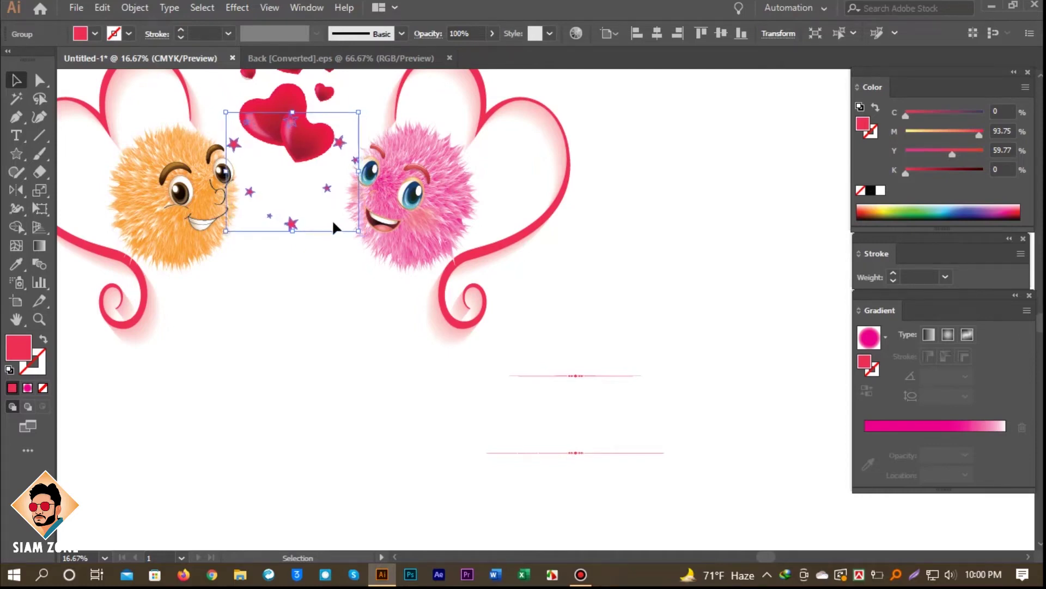
{"action": "key", "text": "shift+Up"}
{"action": "key", "text": "shift+Up"}
{"action": "key", "text": "shift+Up"}
{"action": "key", "text": "shift+Left"}
{"action": "left_click", "coordinate": [346, 279]}
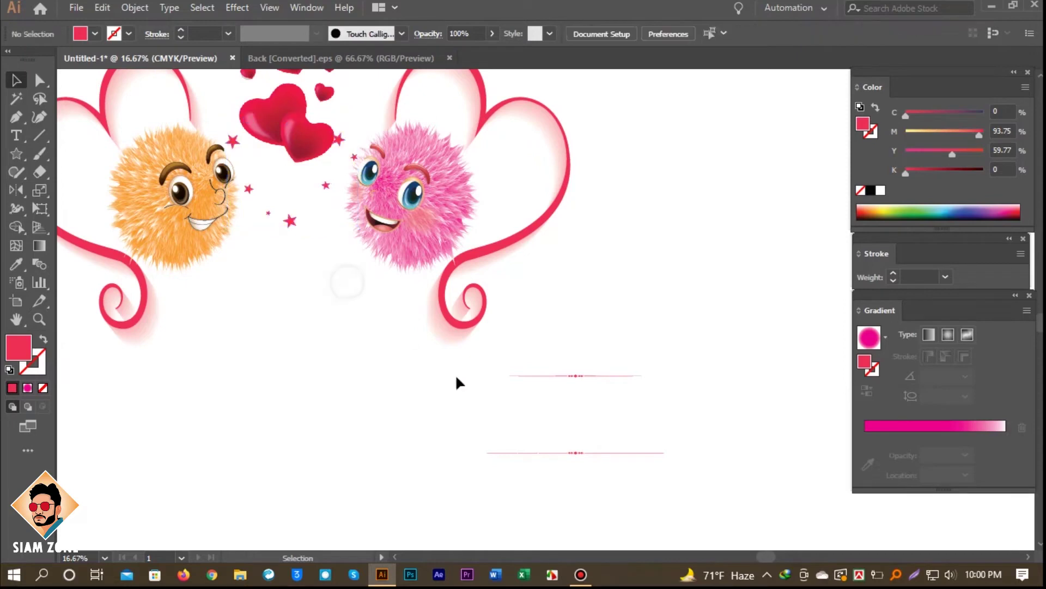
Step: Stack the two divider lines close together with their centres aligned and place them below the stars, between the characters
{"action": "left_click_drag", "start_coordinate": [577, 452], "coordinate": [579, 386]}
{"action": "left_click", "coordinate": [537, 376], "text": "shift"}
{"action": "left_click", "coordinate": [658, 33]}
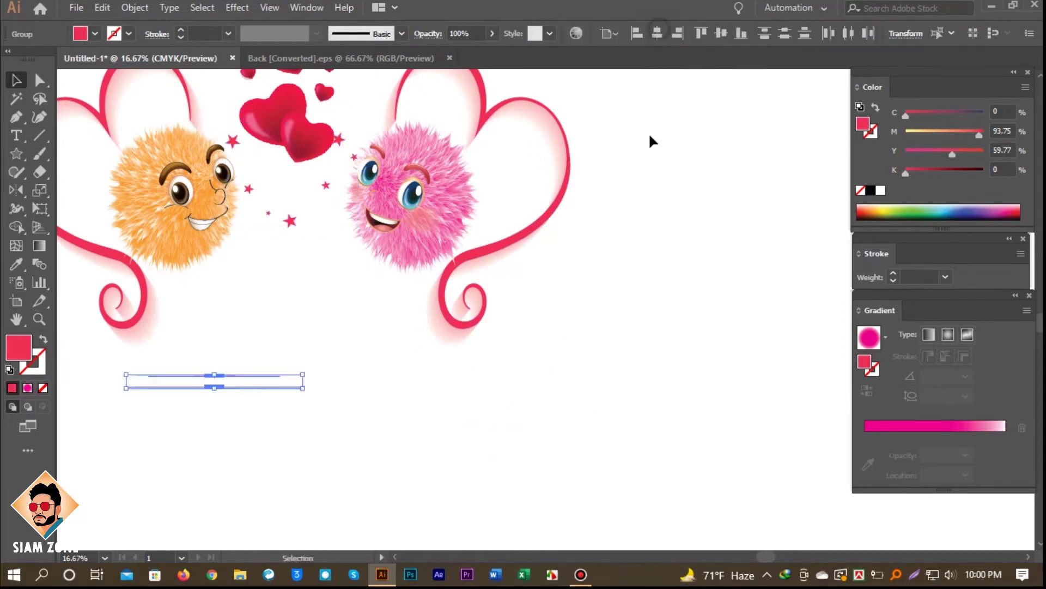
{"action": "left_click", "coordinate": [262, 421]}
{"action": "left_click_drag", "start_coordinate": [217, 387], "coordinate": [219, 386]}
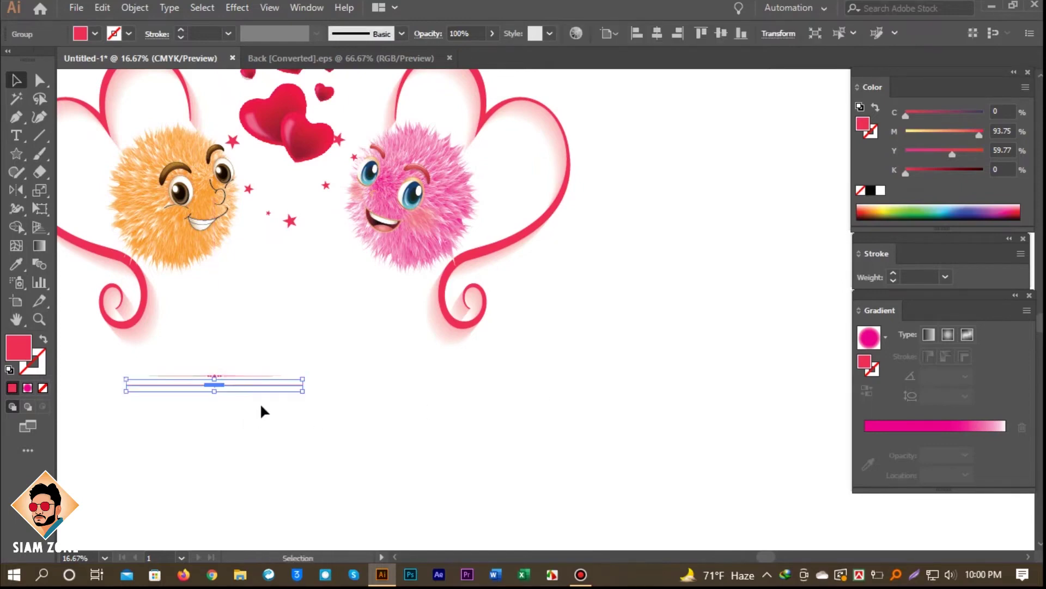
{"action": "left_click_drag", "start_coordinate": [247, 409], "coordinate": [176, 350]}
{"action": "left_click_drag", "start_coordinate": [220, 381], "coordinate": [303, 266]}
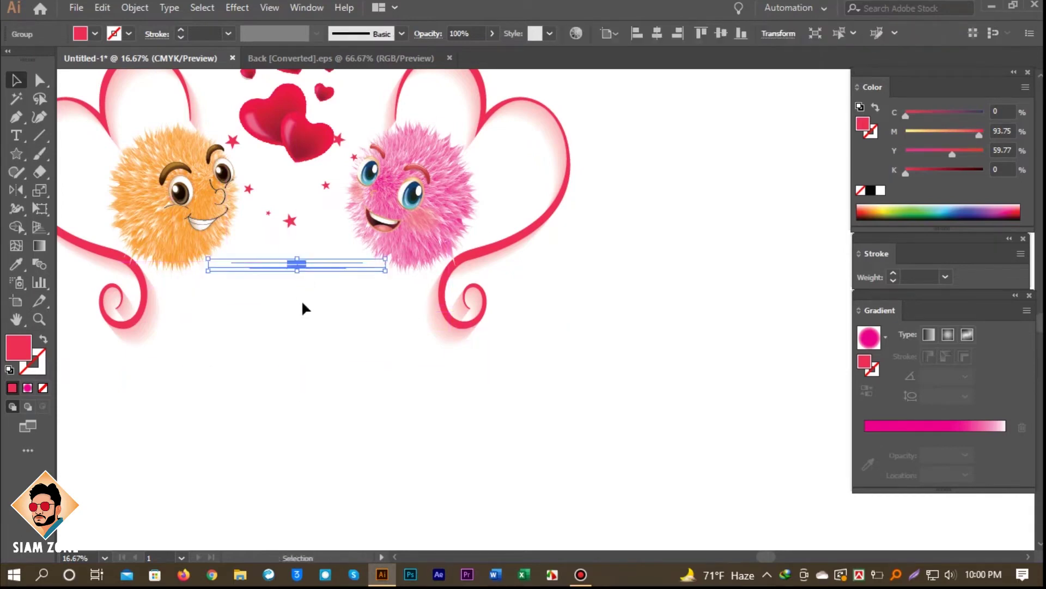
Step: Group the two winged characters and centre the divider lines horizontally on that group
{"action": "left_click", "coordinate": [416, 210]}
{"action": "key", "text": "a"}
{"action": "left_click_drag", "start_coordinate": [579, 280], "coordinate": [431, 184]}
{"action": "key", "text": "v"}
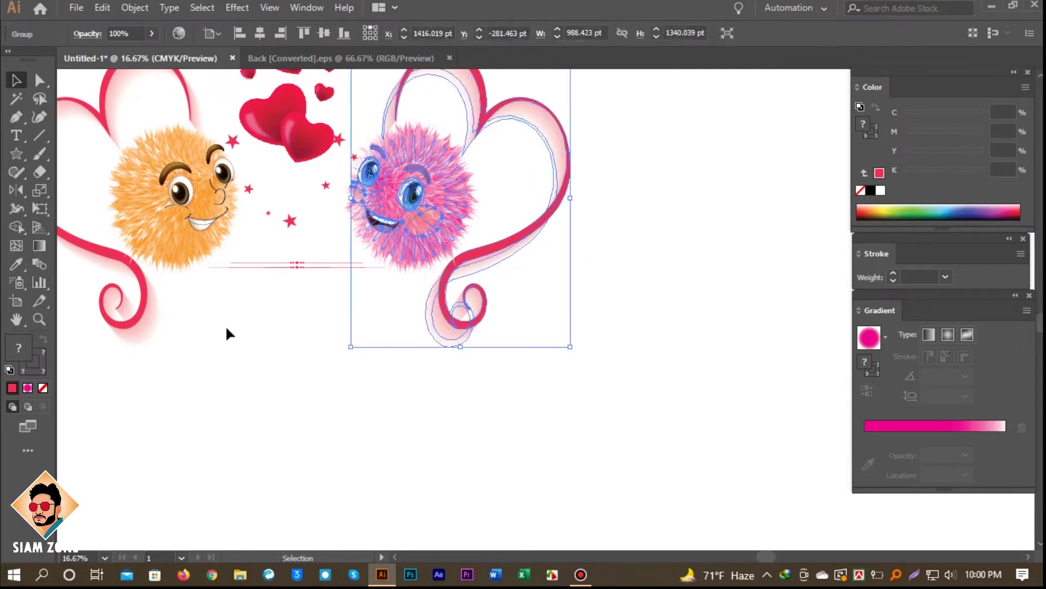
{"action": "left_click", "coordinate": [105, 163]}
{"action": "left_click", "coordinate": [421, 209], "text": "shift"}
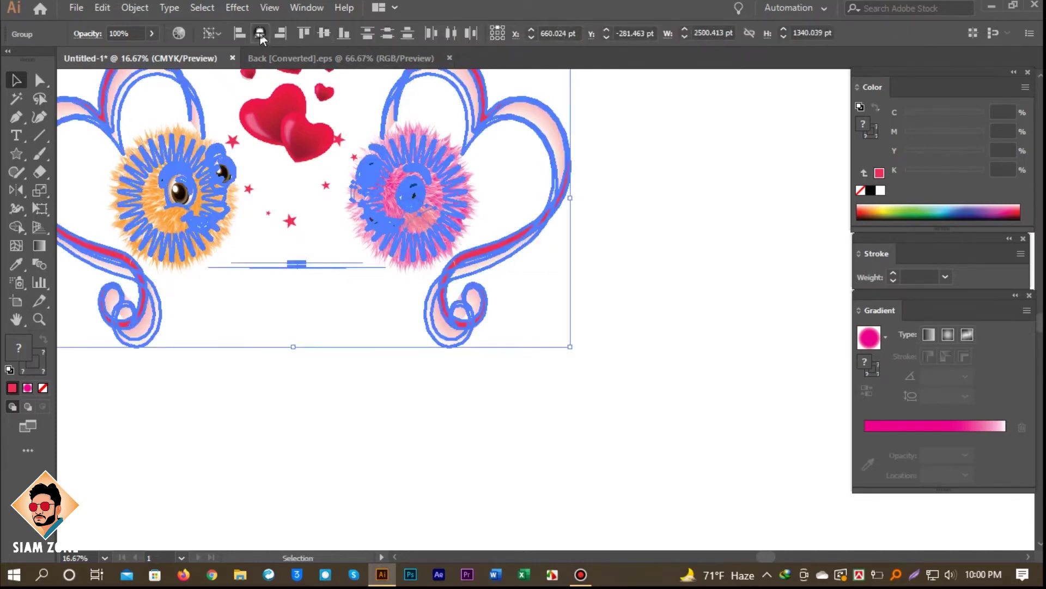
{"action": "left_click", "coordinate": [333, 415]}
Step: Centre the hearts image and the stars horizontally on the character group
{"action": "left_click_drag", "start_coordinate": [347, 272], "coordinate": [414, 397]}
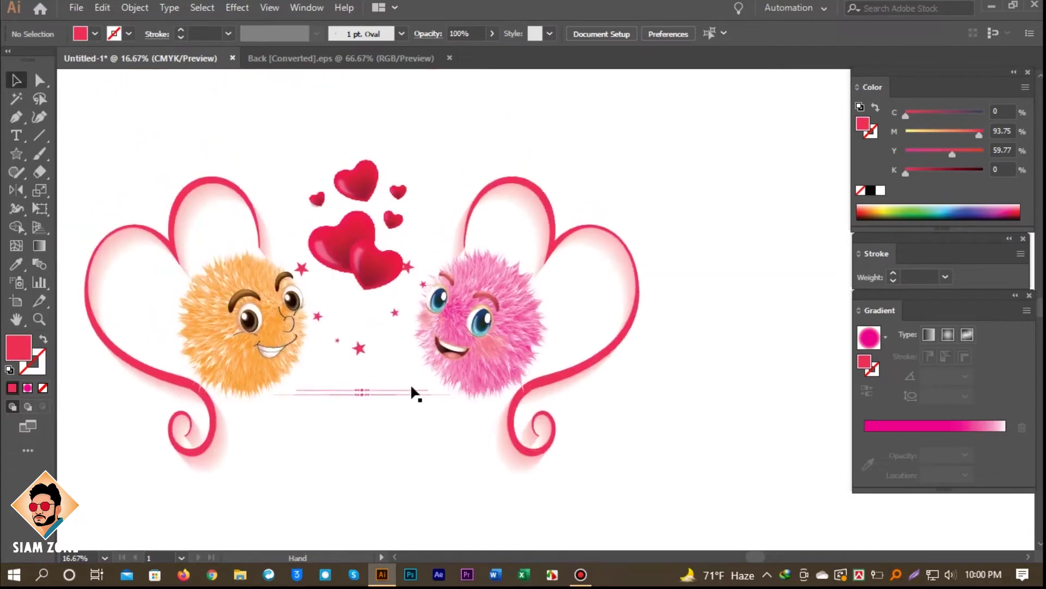
{"action": "left_click", "coordinate": [373, 354]}
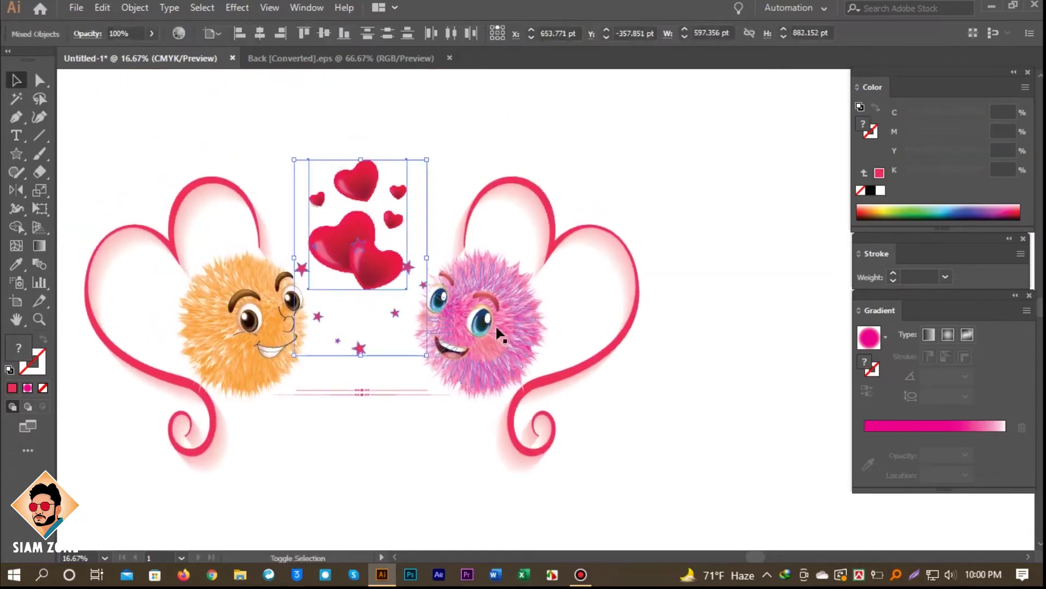
{"action": "left_click", "coordinate": [496, 325], "text": "shift"}
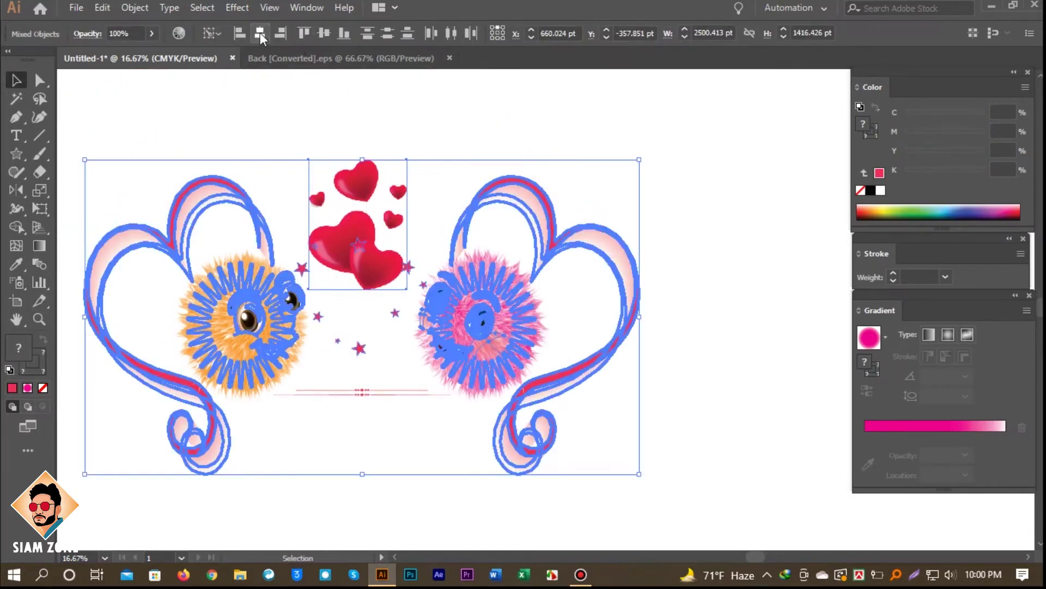
{"action": "left_click", "coordinate": [260, 32]}
{"action": "left_click", "coordinate": [418, 109]}
Step: Ungroup the character pair, then ungroup the pink and the orange character from their wings
{"action": "left_click", "coordinate": [508, 313], "text": "ctrl+alt"}
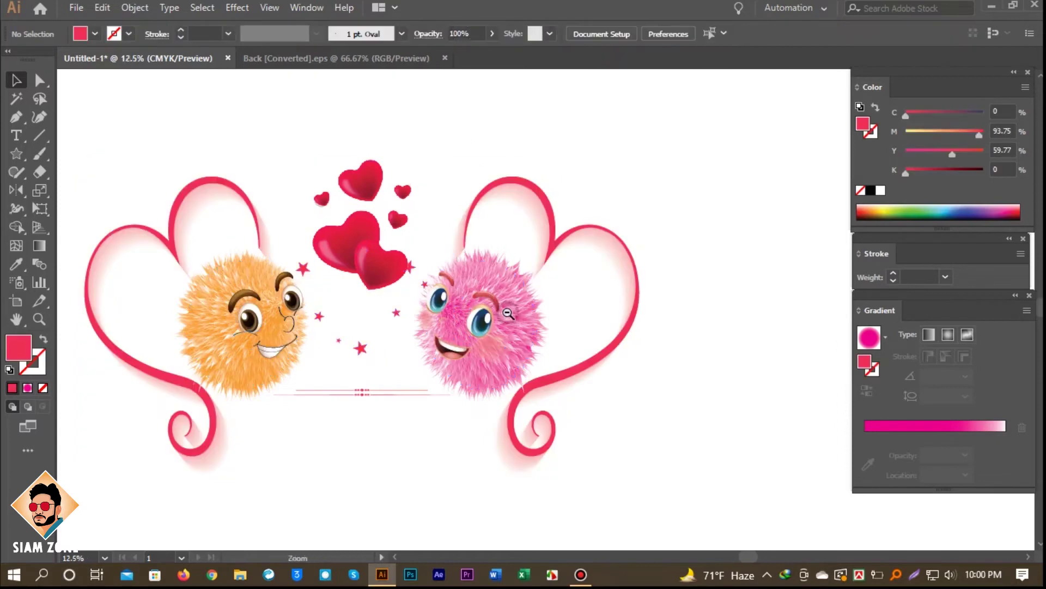
{"action": "left_click_drag", "start_coordinate": [477, 328], "coordinate": [466, 288]}
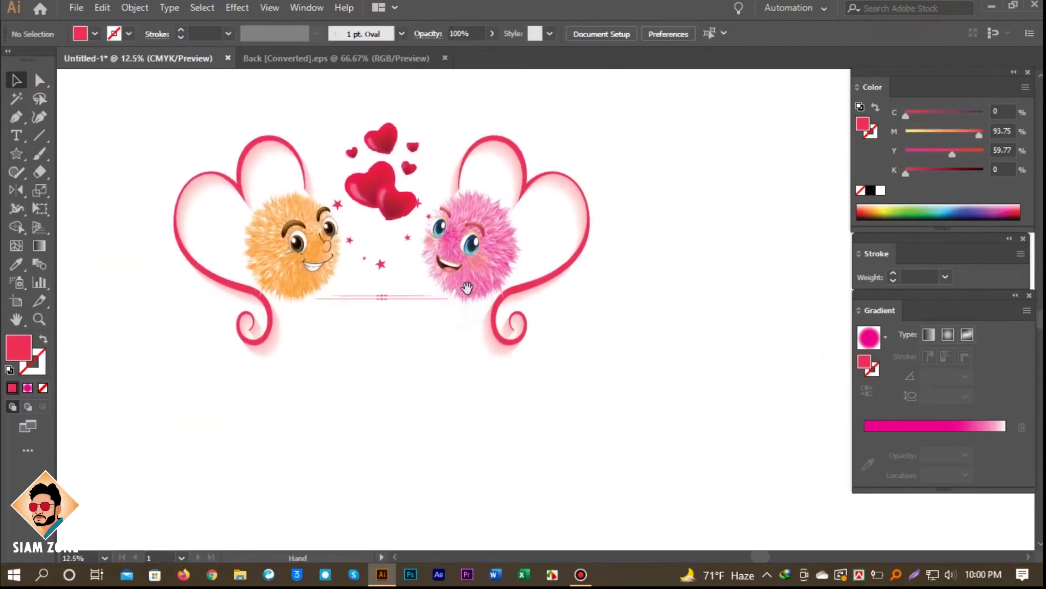
{"action": "left_click", "coordinate": [534, 283]}
{"action": "right_click", "coordinate": [534, 283]}
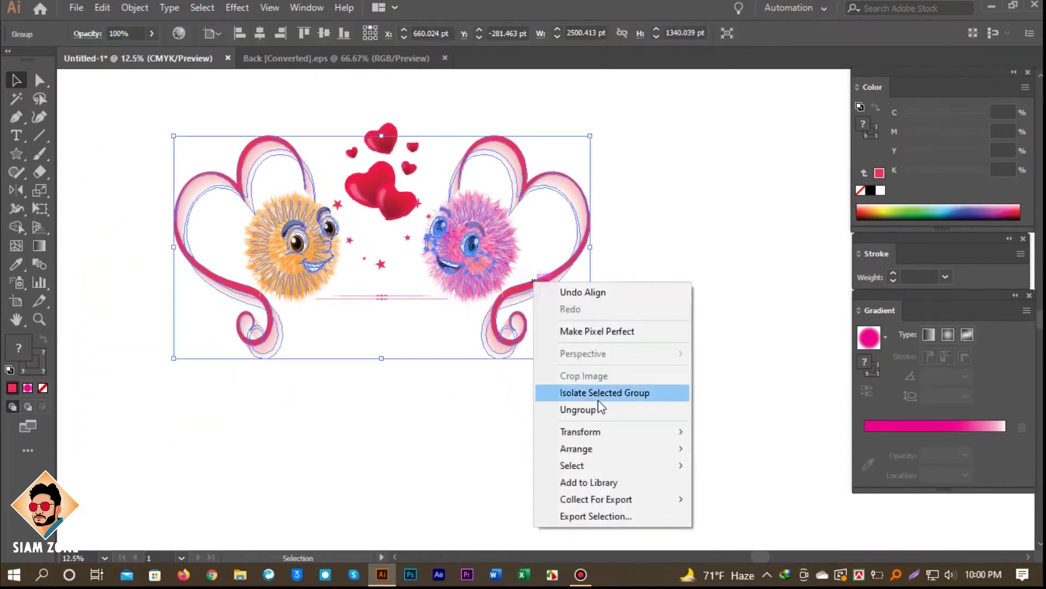
{"action": "left_click", "coordinate": [589, 407]}
{"action": "left_click_drag", "start_coordinate": [615, 295], "coordinate": [533, 234]}
{"action": "right_click", "coordinate": [533, 234]}
{"action": "left_click", "coordinate": [570, 362]}
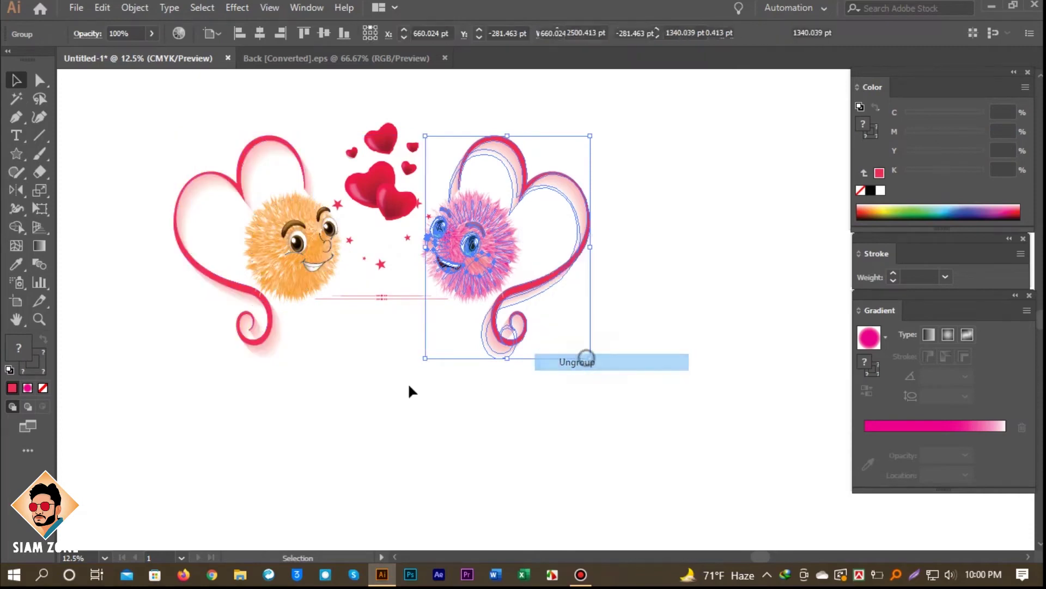
{"action": "left_click_drag", "start_coordinate": [287, 381], "coordinate": [252, 277]}
{"action": "right_click", "coordinate": [250, 276]}
{"action": "left_click", "coordinate": [308, 403]}
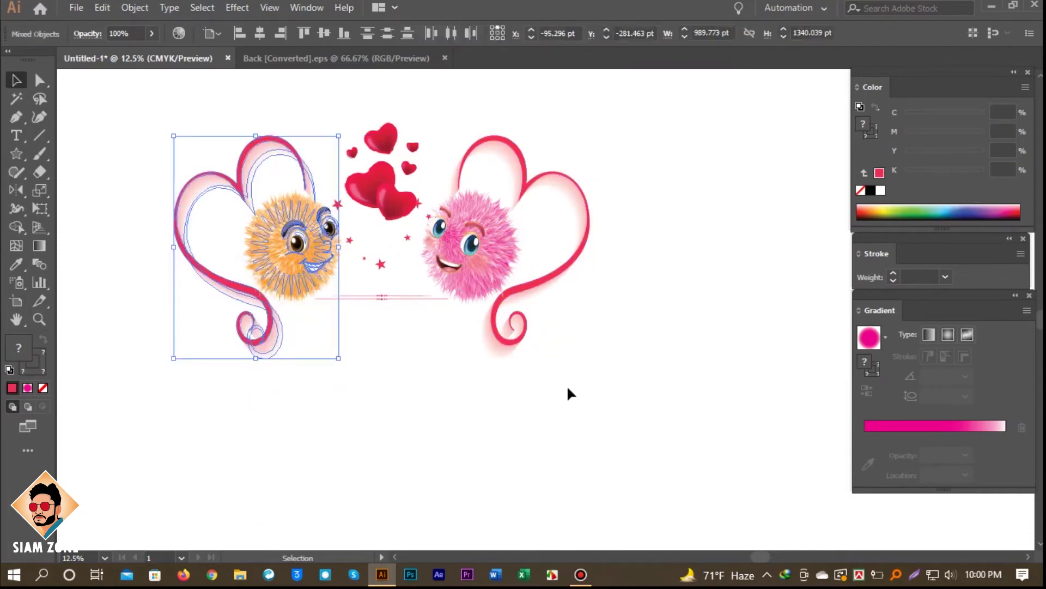
{"action": "left_click", "coordinate": [567, 385]}
Step: Recolour the pink character's wing outline to magenta, with M 100% and Y 0%
{"action": "key", "text": "a"}
{"action": "left_click", "coordinate": [586, 251]}
{"action": "left_click", "coordinate": [584, 245]}
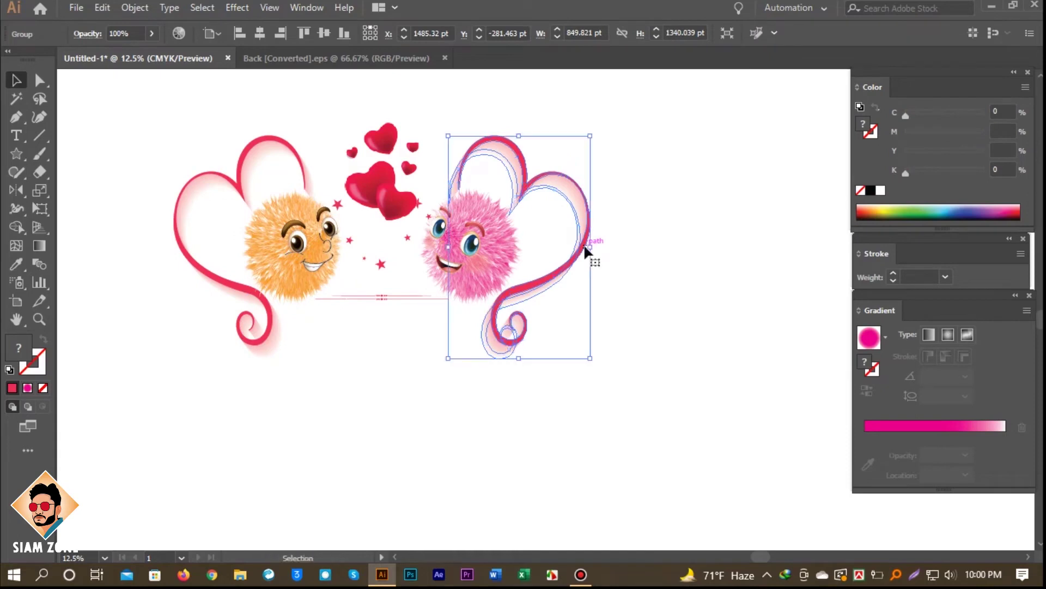
{"action": "left_click", "coordinate": [648, 224]}
{"action": "key", "text": "a"}
{"action": "left_click", "coordinate": [605, 342]}
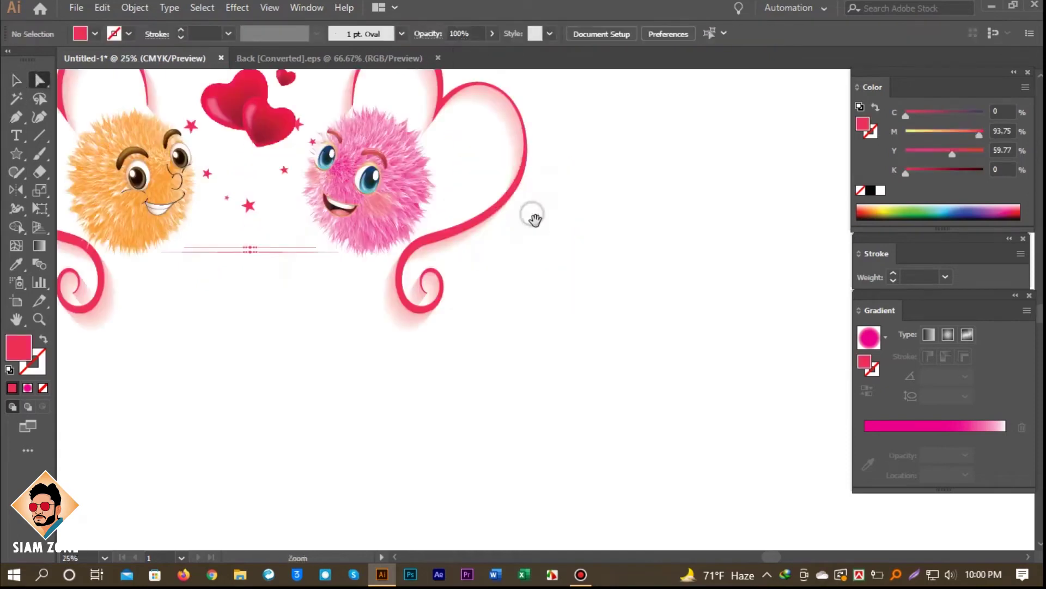
{"action": "left_click", "coordinate": [500, 372]}
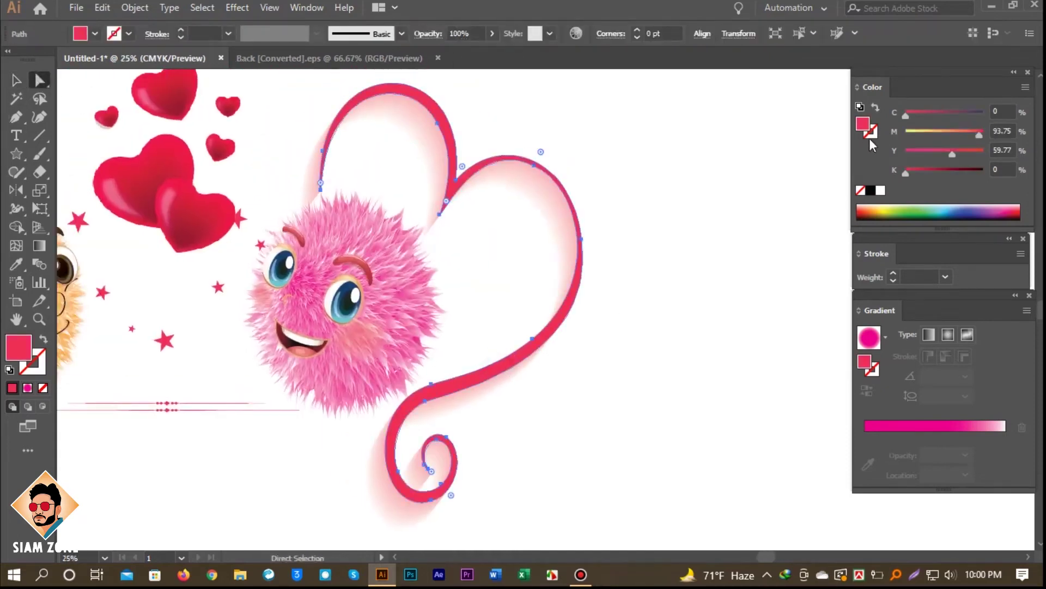
{"action": "left_click_drag", "start_coordinate": [953, 156], "coordinate": [905, 153]}
{"action": "left_click_drag", "start_coordinate": [979, 133], "coordinate": [985, 133]}
{"action": "left_click", "coordinate": [697, 292]}
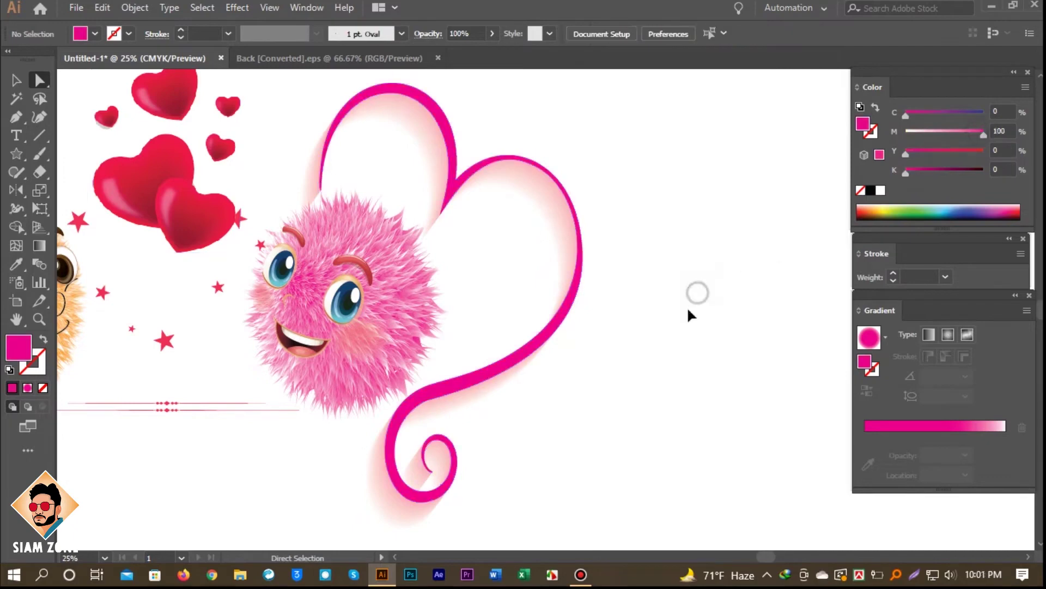
Step: Recolour the orange character's wing outline to orange, with M 50% and Y 100%
{"action": "key", "text": "space"}
{"action": "left_click_drag", "start_coordinate": [561, 296], "coordinate": [943, 232]}
{"action": "left_click", "coordinate": [250, 322]}
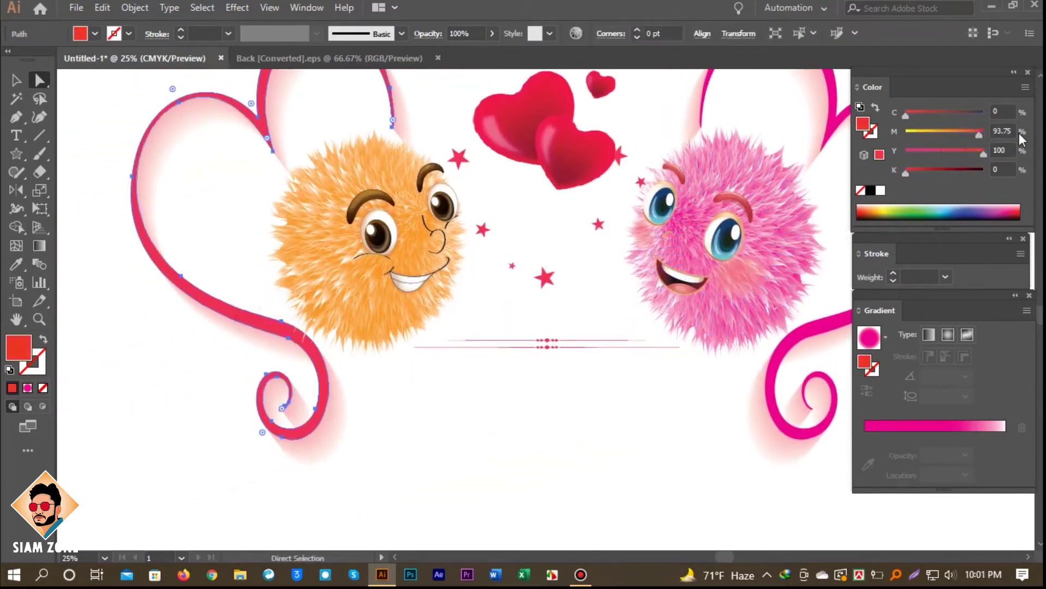
{"action": "type", "text": "50"}
{"action": "key", "text": "Return"}
{"action": "left_click", "coordinate": [533, 466]}
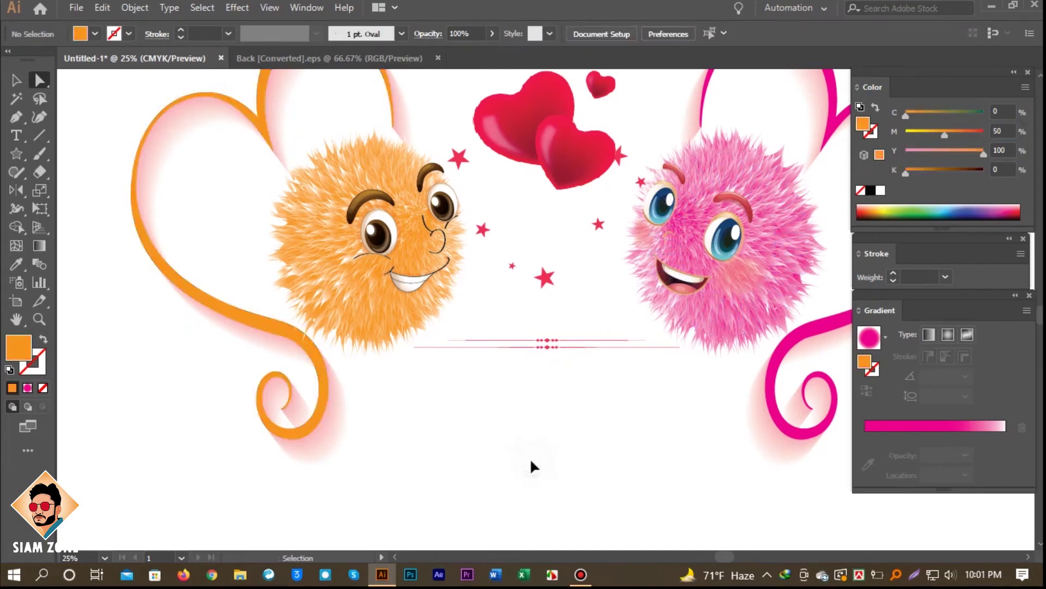
Step: Cut the orange wing outline away from above the shadow blend on the orange character's wing
{"action": "left_click", "coordinate": [155, 153]}
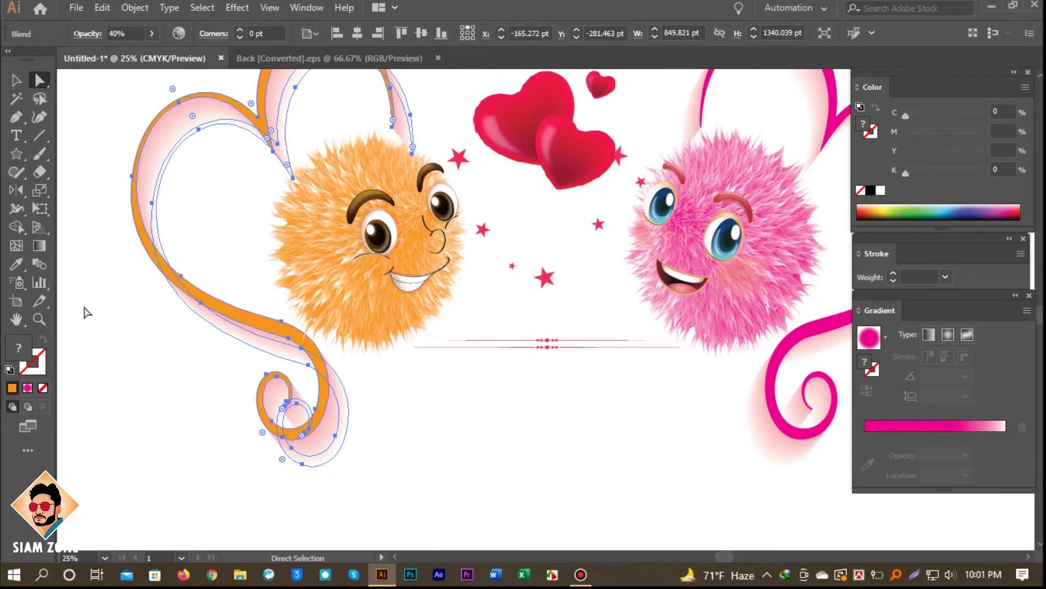
{"action": "left_click", "coordinate": [84, 170]}
{"action": "left_click", "coordinate": [175, 133]}
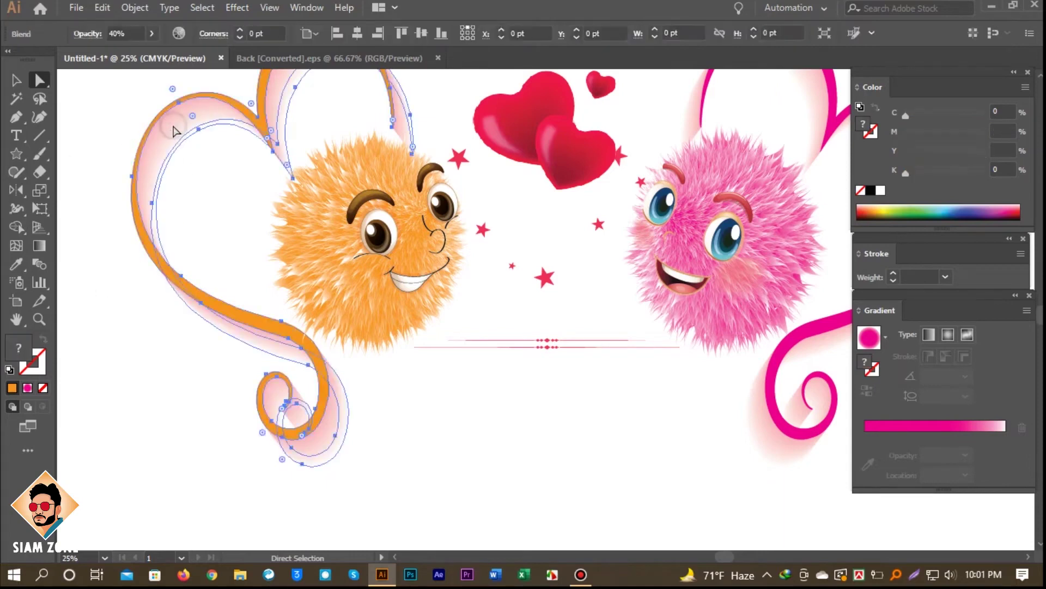
{"action": "left_click", "coordinate": [106, 176]}
{"action": "left_click", "coordinate": [166, 161]}
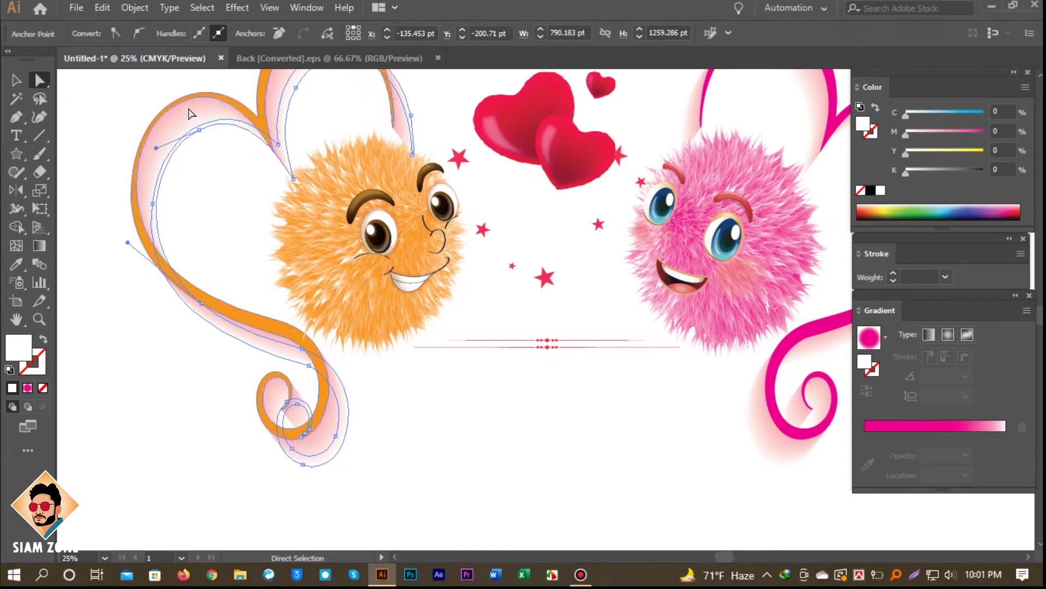
{"action": "left_click", "coordinate": [188, 112]}
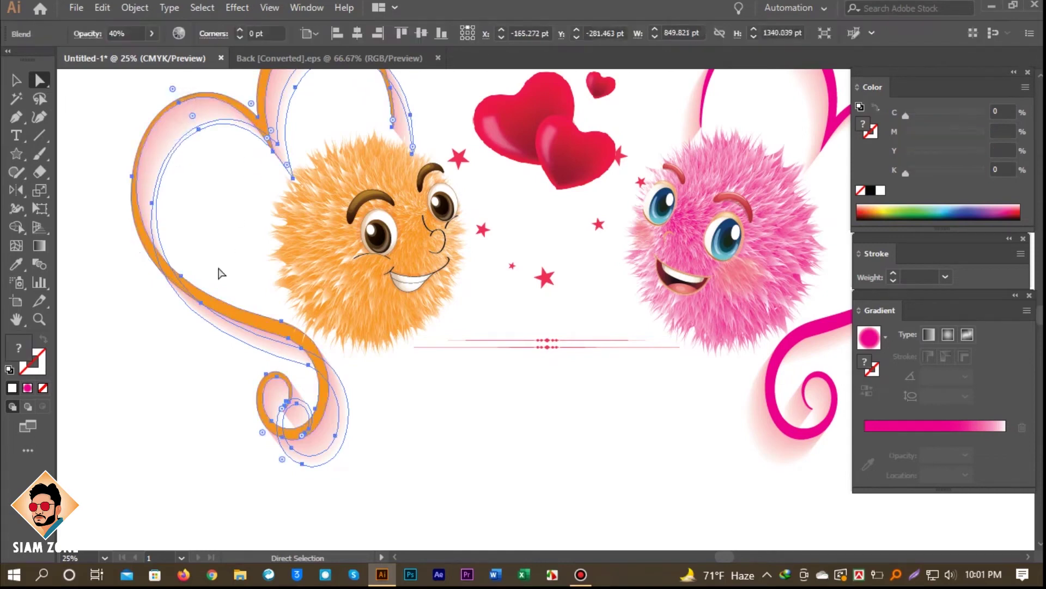
{"action": "left_click", "coordinate": [251, 324]}
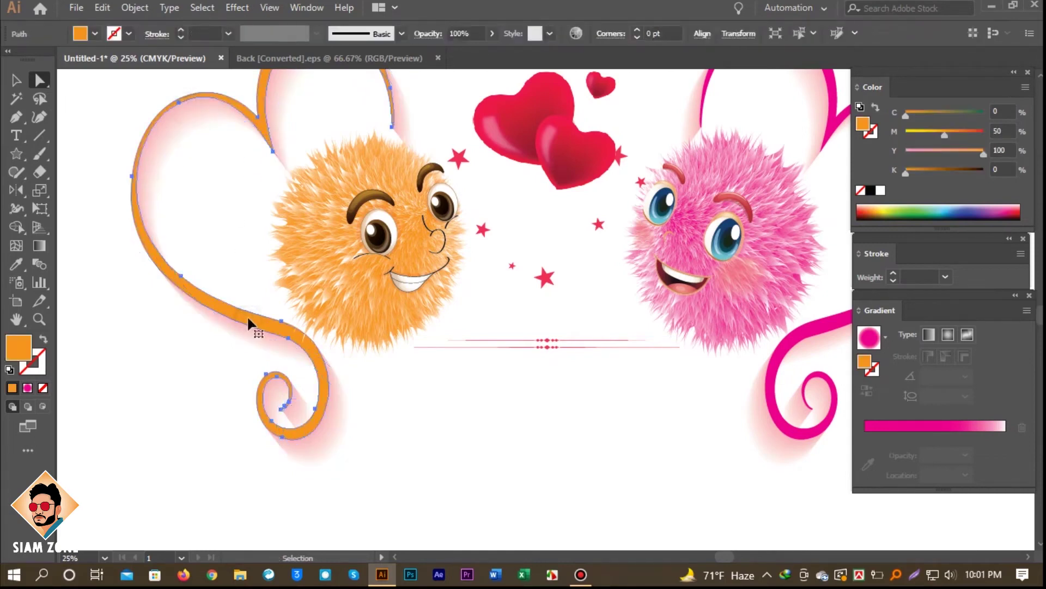
{"action": "key", "text": "ctrl+x"}
Step: Recolour the red source path of the orange character's wing shadow blend to M 50% and Y 100%
{"action": "left_click", "coordinate": [246, 321]}
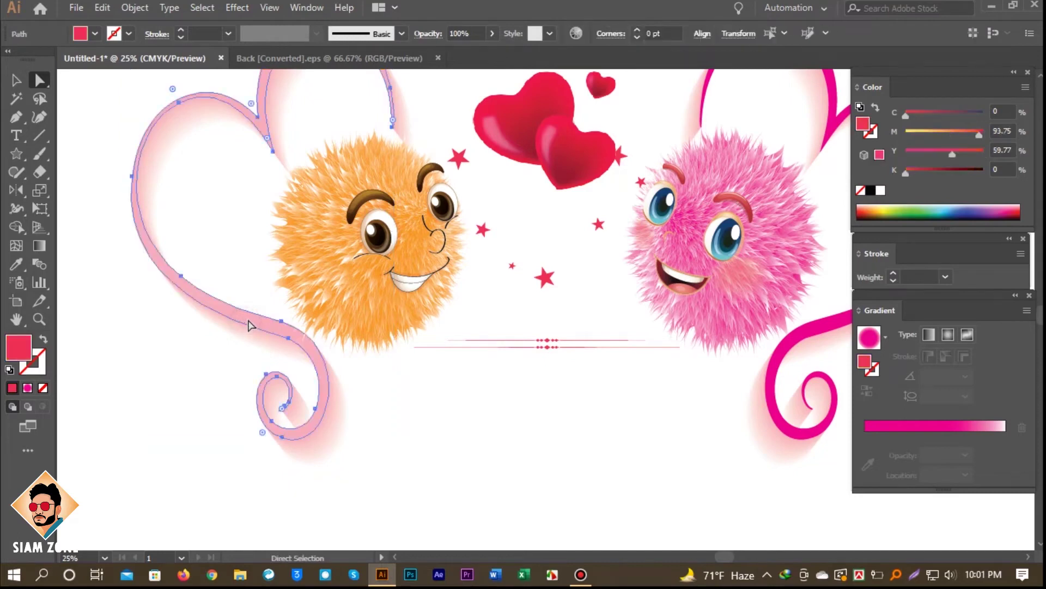
{"action": "left_click_drag", "start_coordinate": [954, 152], "coordinate": [889, 155]}
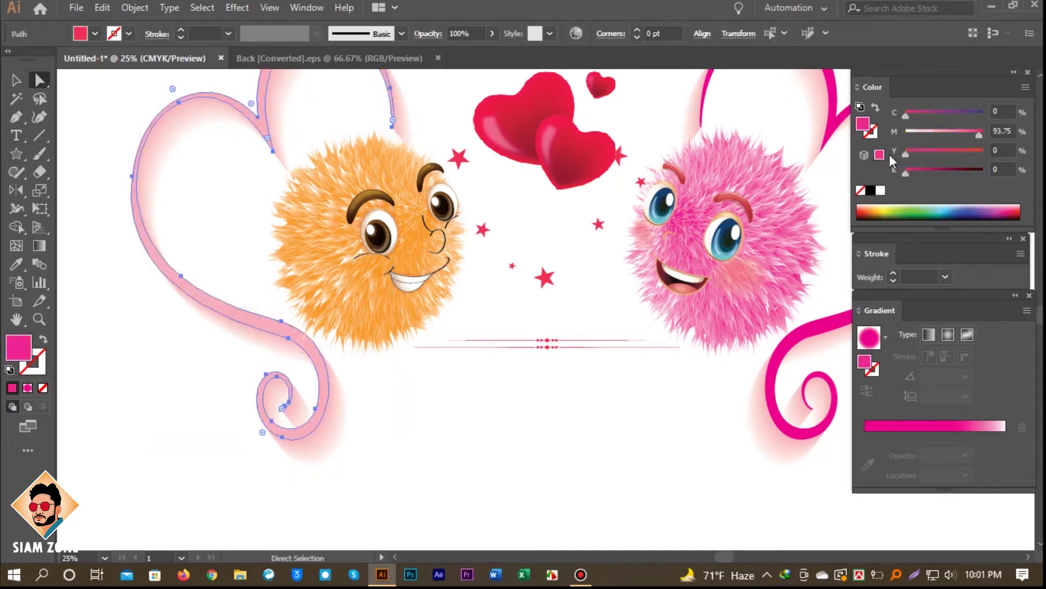
{"action": "left_click_drag", "start_coordinate": [969, 133], "coordinate": [984, 132]}
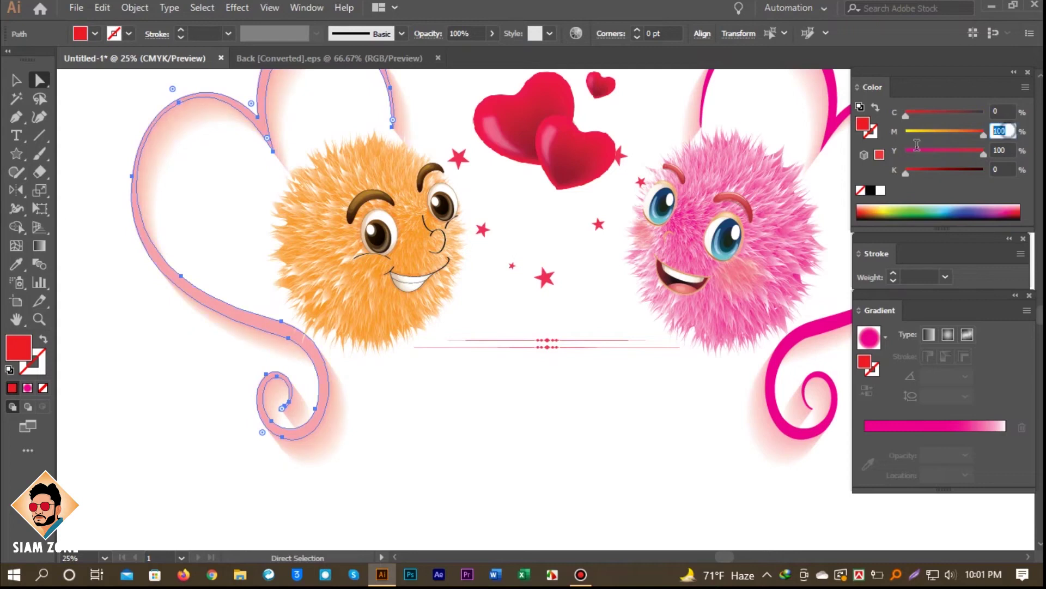
{"action": "type", "text": "50"}
{"action": "key", "text": "Return"}
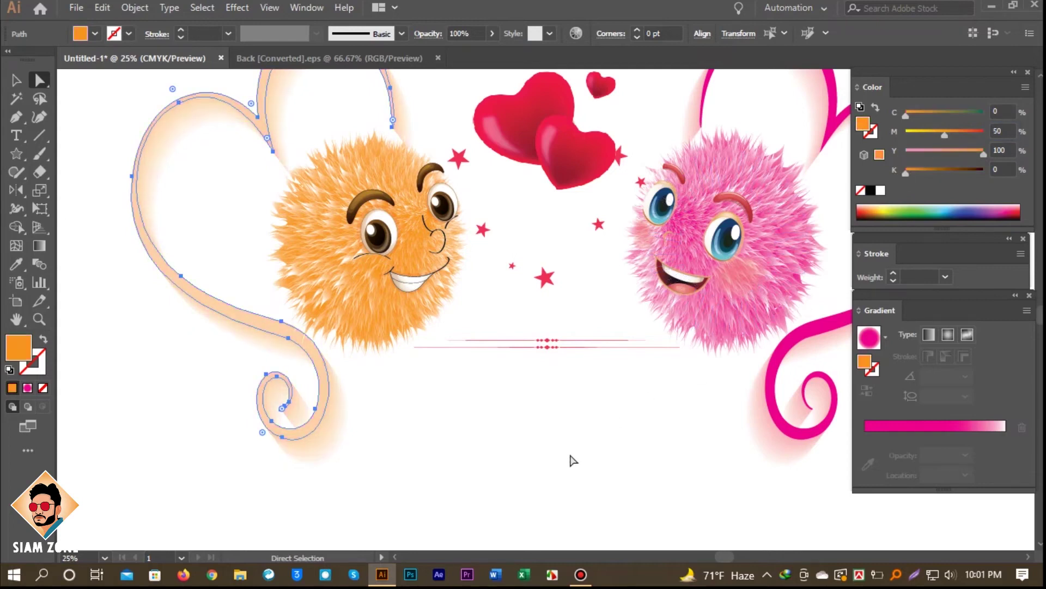
Step: Recolour the red source path of the pink character's wing shadow blend to M 100% and Y 0%
{"action": "left_click", "coordinate": [566, 460]}
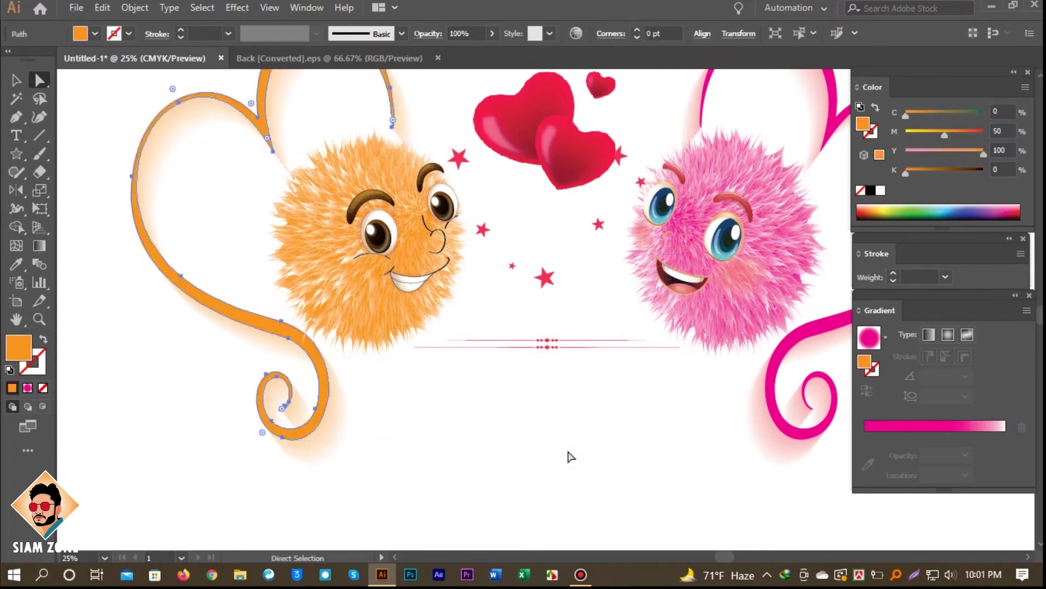
{"action": "left_click_drag", "start_coordinate": [570, 458], "coordinate": [367, 503]}
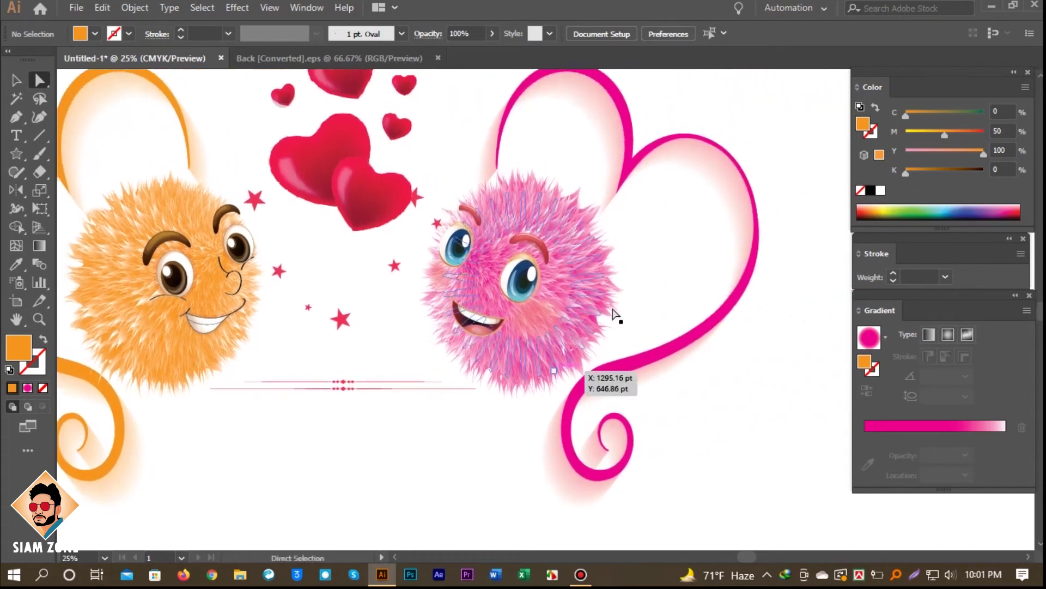
{"action": "left_click", "coordinate": [633, 362]}
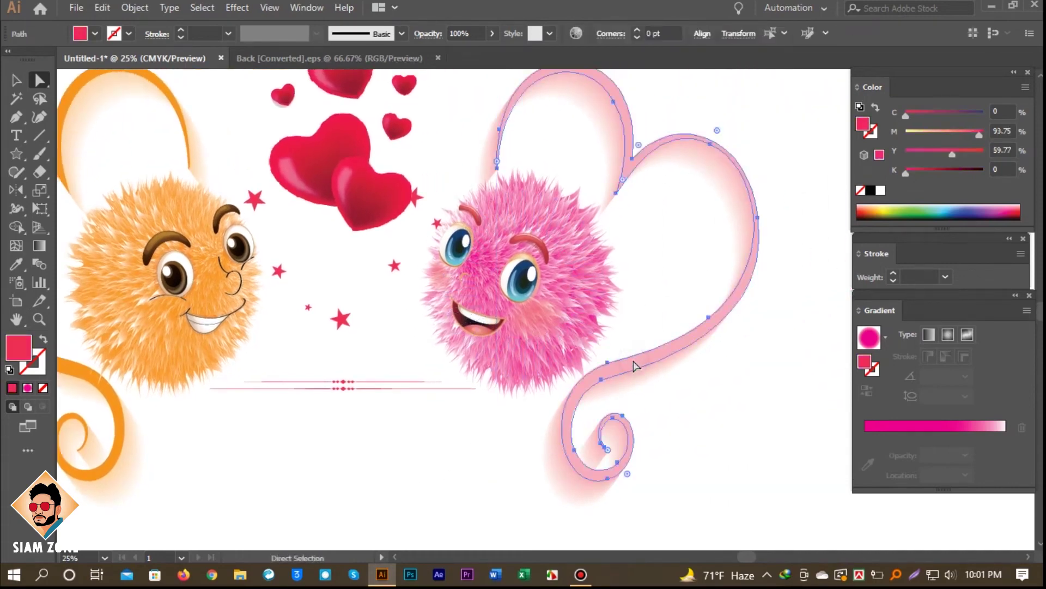
{"action": "left_click_drag", "start_coordinate": [959, 142], "coordinate": [1016, 143]}
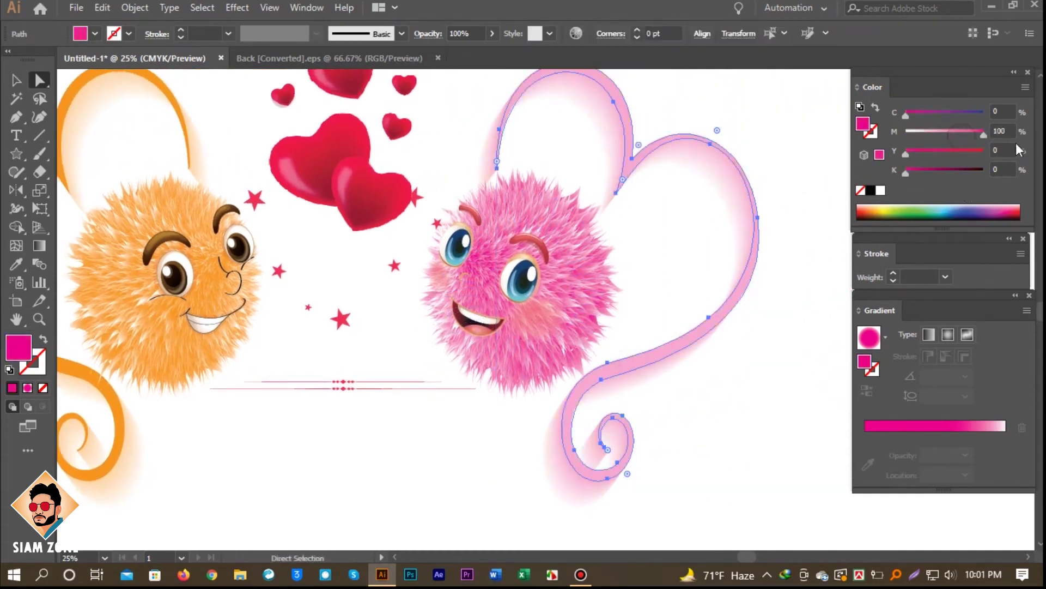
{"action": "left_click", "coordinate": [822, 336]}
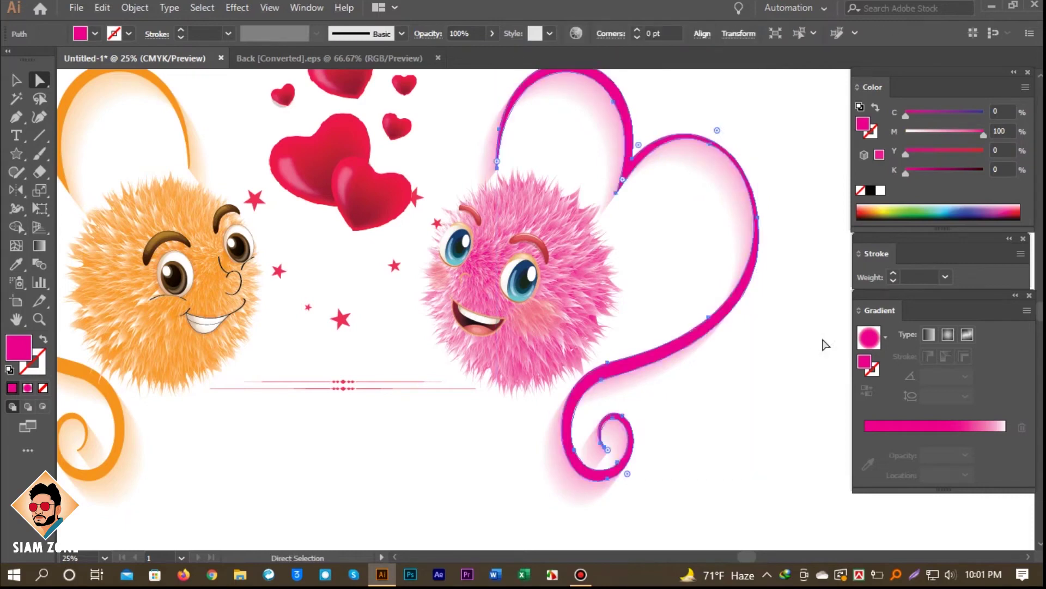
{"action": "left_click", "coordinate": [560, 298], "text": "alt"}
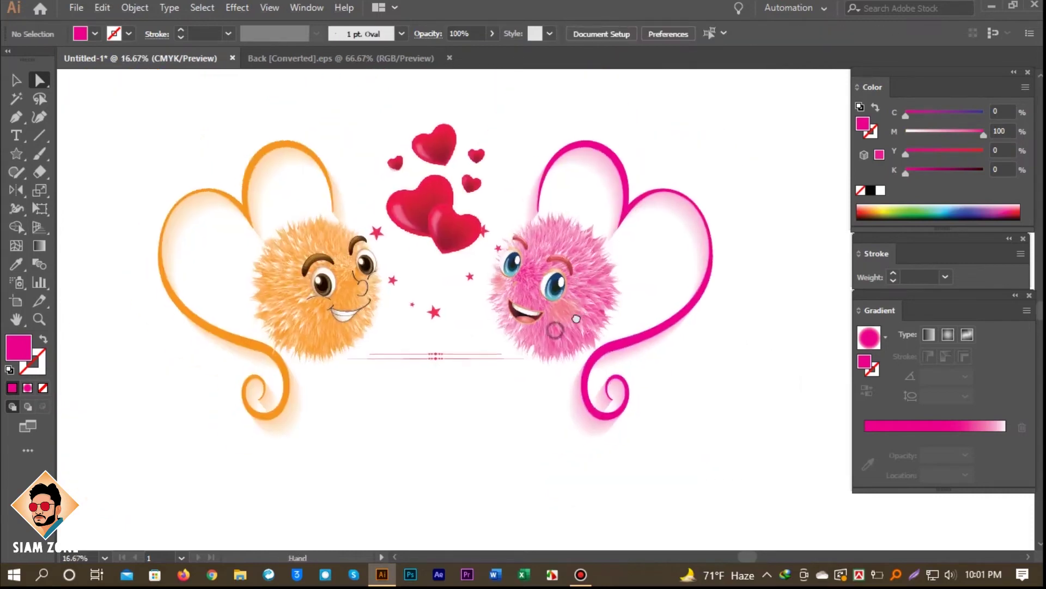
{"action": "left_click", "coordinate": [16, 82]}
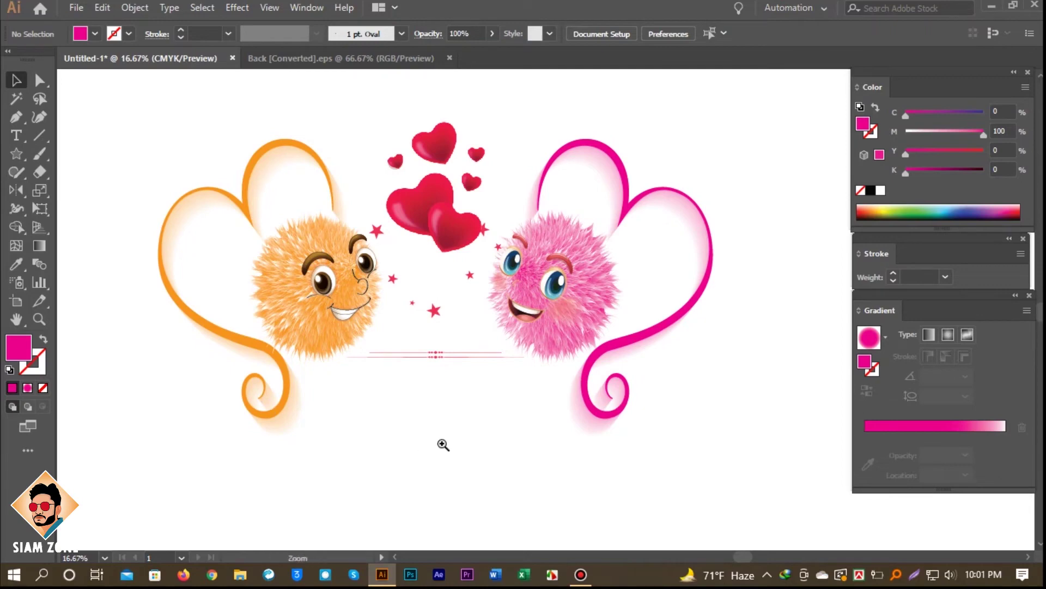
{"action": "left_click_drag", "start_coordinate": [454, 438], "coordinate": [439, 430]}
{"action": "left_click", "coordinate": [473, 342], "text": "ctrl+alt"}
{"action": "left_click_drag", "start_coordinate": [510, 259], "coordinate": [448, 310]}
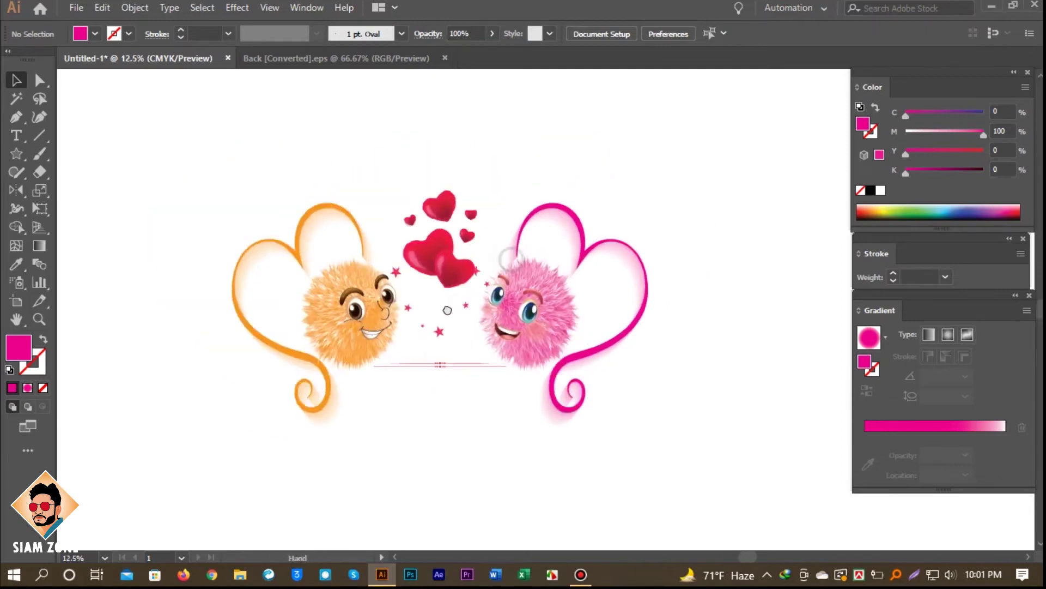
{"action": "left_click", "coordinate": [992, 7]}
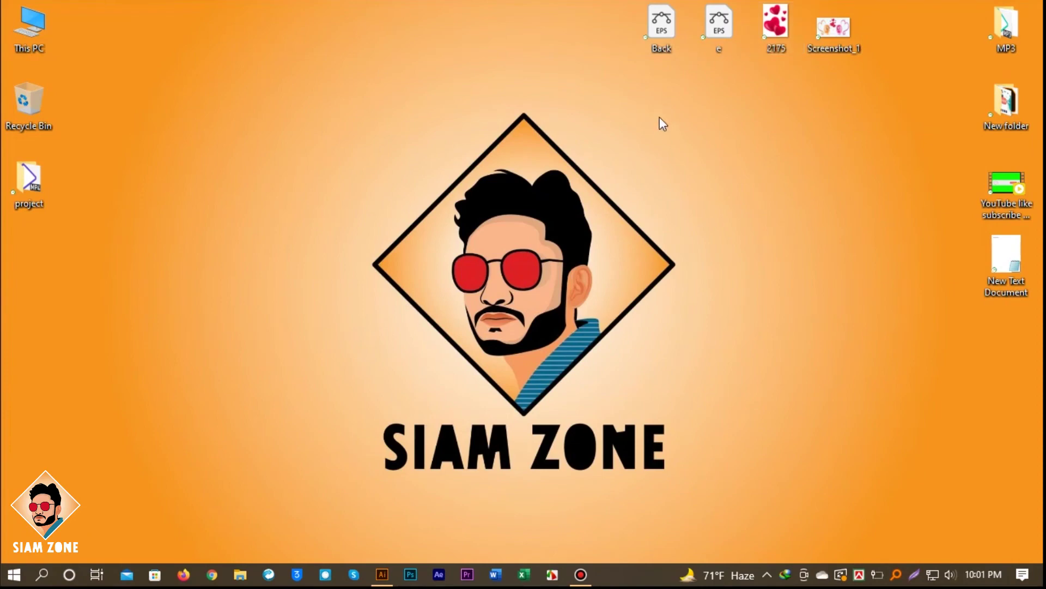
{"action": "left_click", "coordinate": [382, 574]}
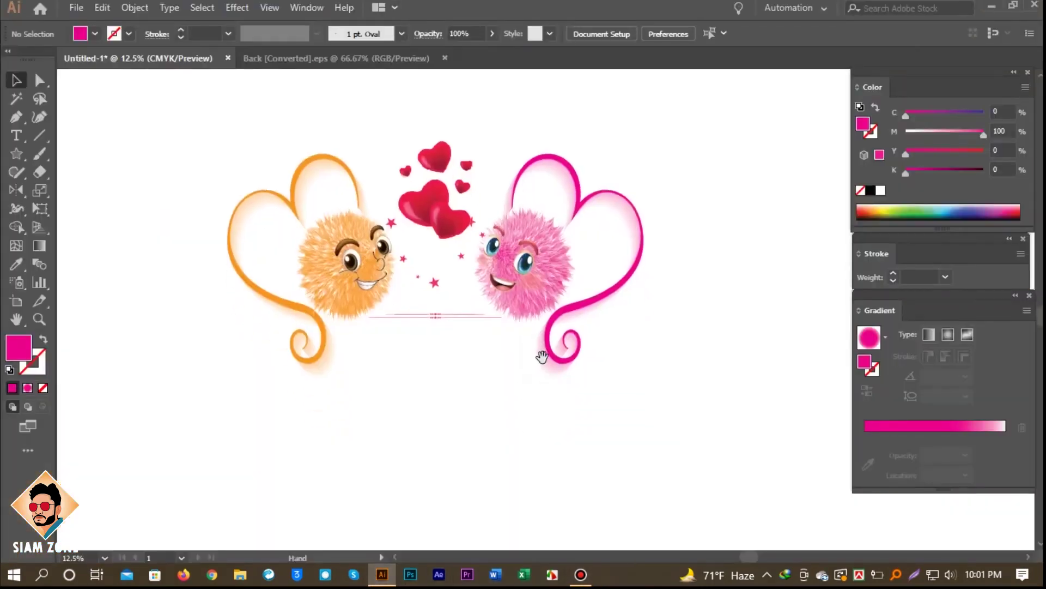
Step: Draw a magenta rectangle about 327 px high above the orange character's wing, and show the rulers in pixels
{"action": "left_click", "coordinate": [19, 156]}
{"action": "left_click", "coordinate": [82, 149]}
{"action": "left_click_drag", "start_coordinate": [147, 114], "coordinate": [212, 168]}
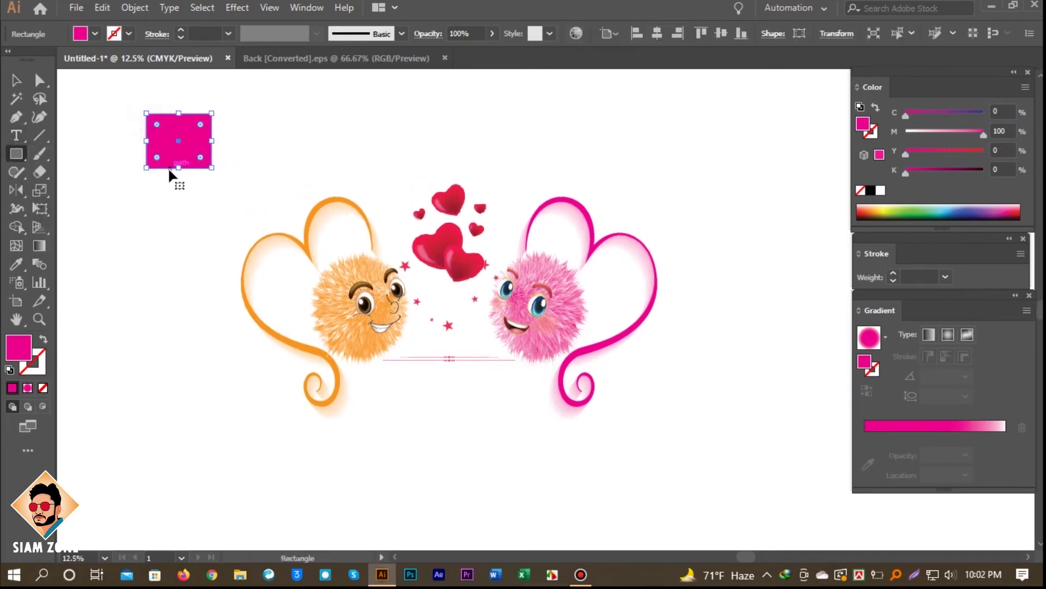
{"action": "key", "text": "ctrl+r"}
{"action": "right_click", "coordinate": [525, 79]}
{"action": "left_click", "coordinate": [575, 167]}
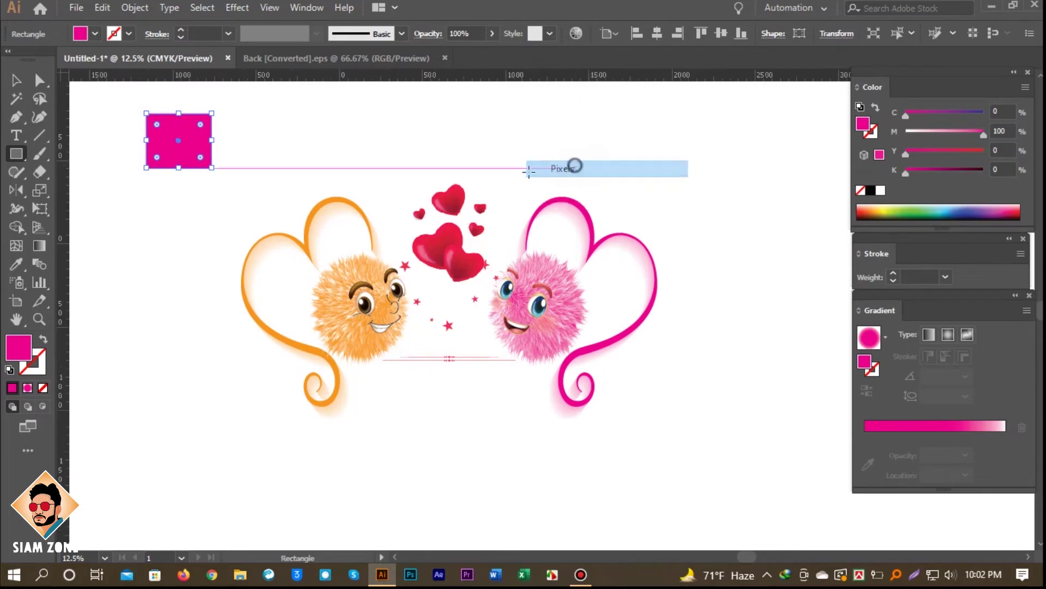
Step: Resize the magenta rectangle to 1280 px wide by 720 px high and place it centrally behind the characters' artwork
{"action": "left_click", "coordinate": [18, 82]}
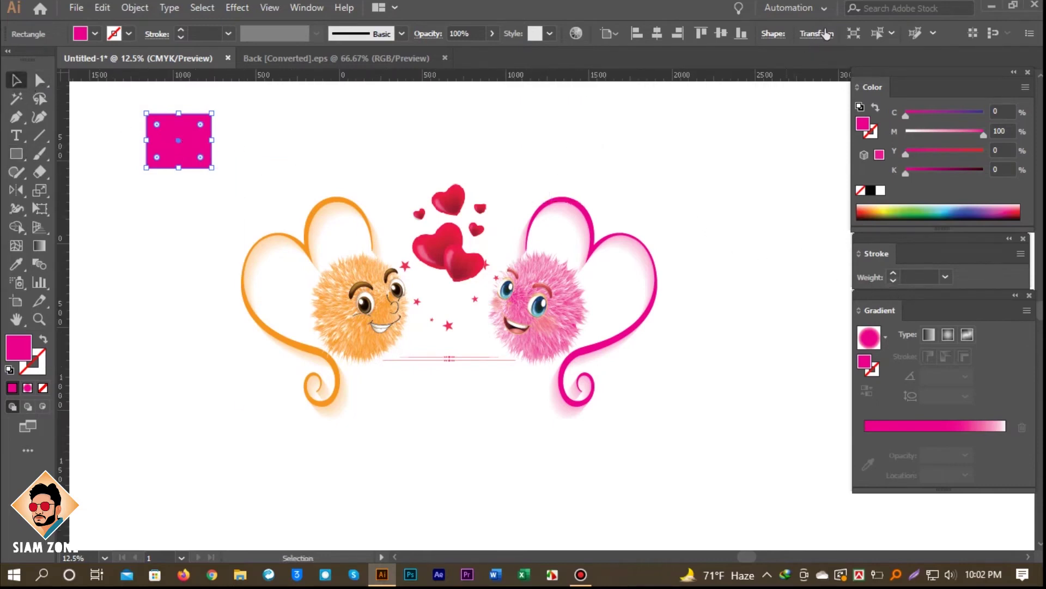
{"action": "left_click", "coordinate": [816, 33]}
{"action": "left_click", "coordinate": [795, 59]}
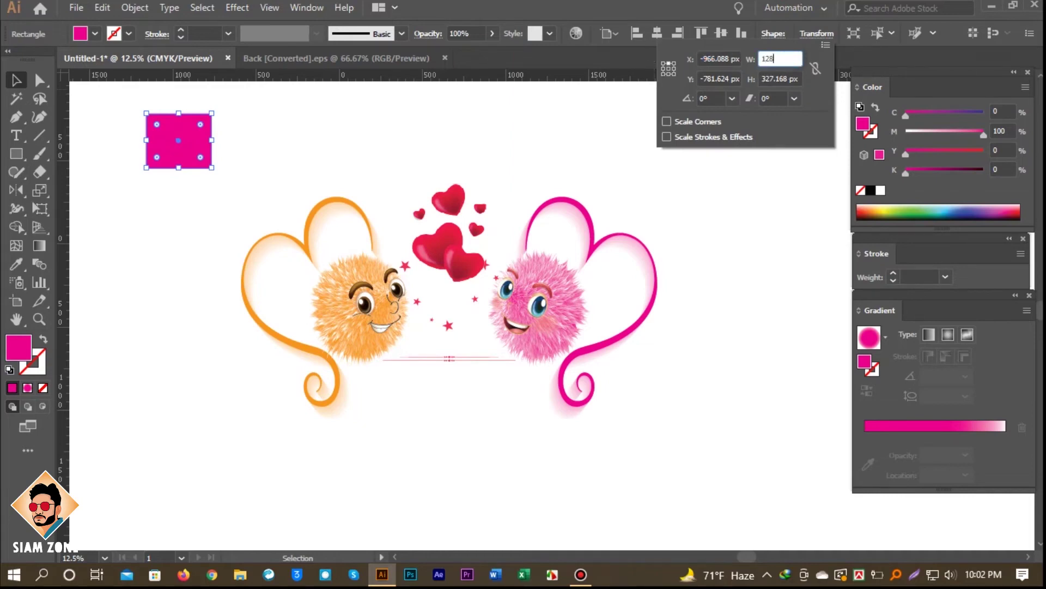
{"action": "key", "text": "Tab"}
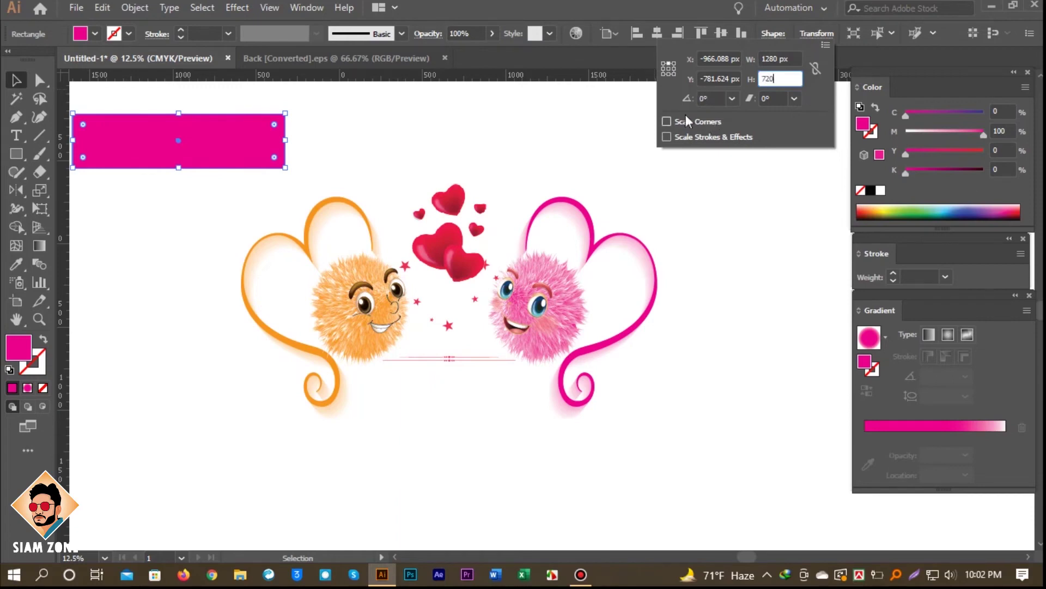
{"action": "key", "text": "Return"}
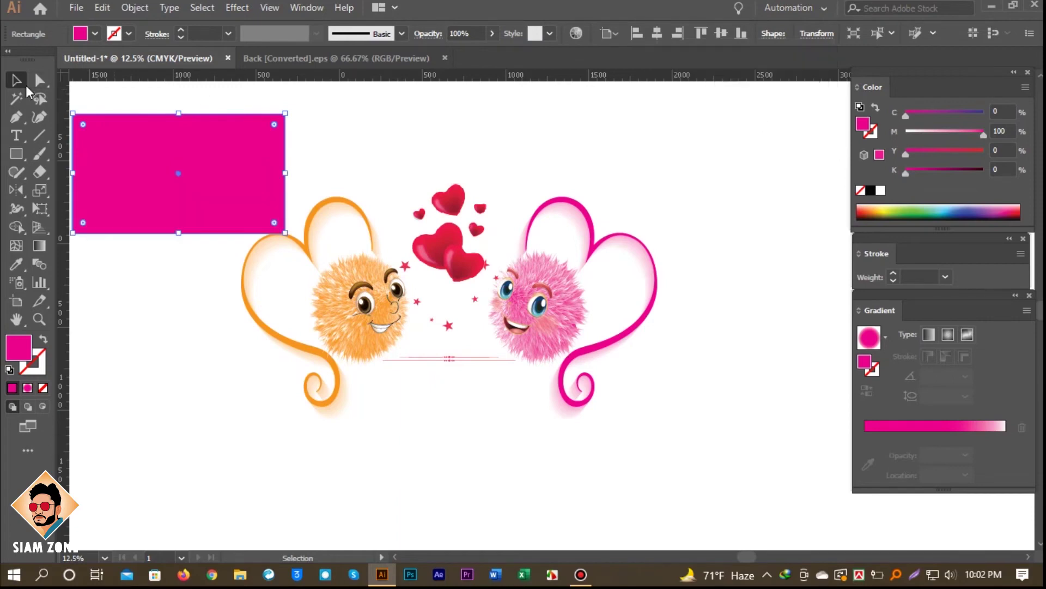
{"action": "left_click_drag", "start_coordinate": [226, 182], "coordinate": [502, 296]}
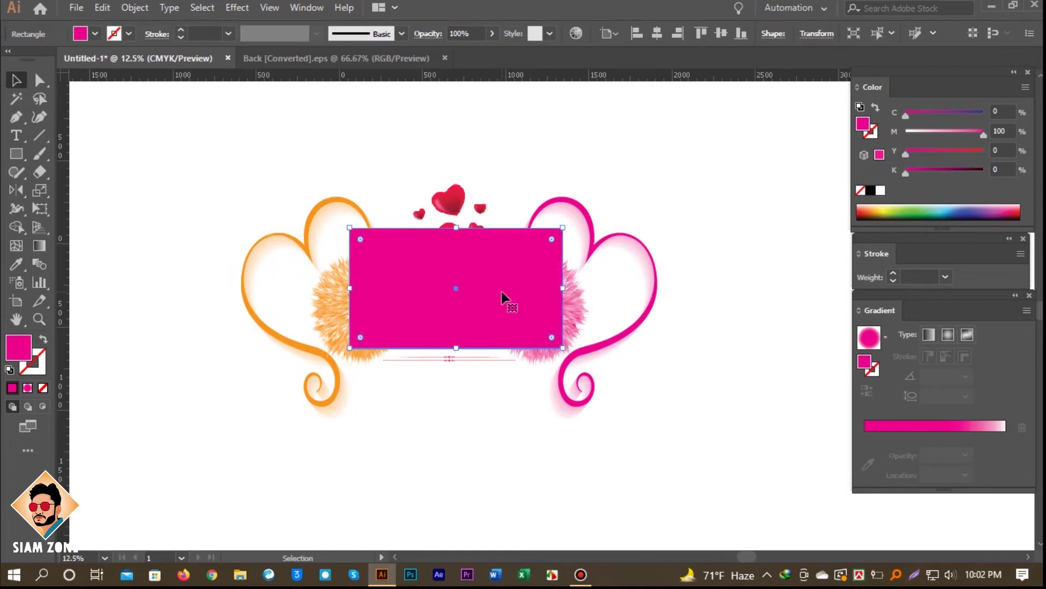
{"action": "key", "text": "ctrl+["}
Step: Group all the artwork except the magenta rectangle and scale the group down proportionally to about 1263 × 715 px
{"action": "left_click_drag", "start_coordinate": [685, 459], "coordinate": [147, 161]}
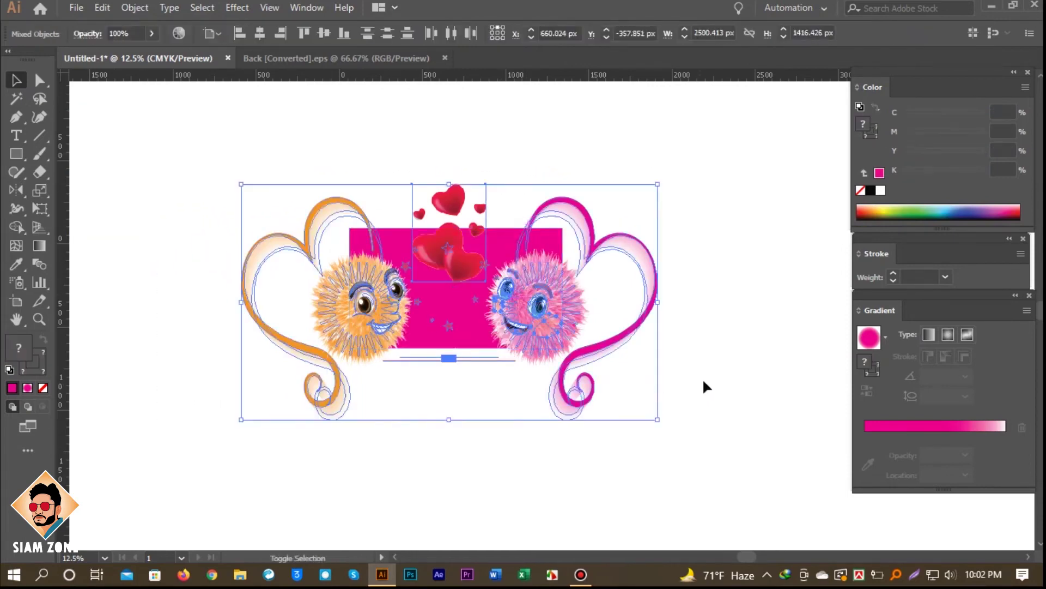
{"action": "key", "text": "ctrl+g"}
{"action": "left_click_drag", "start_coordinate": [657, 419], "coordinate": [561, 420]}
{"action": "left_click", "coordinate": [478, 280], "text": "ctrl"}
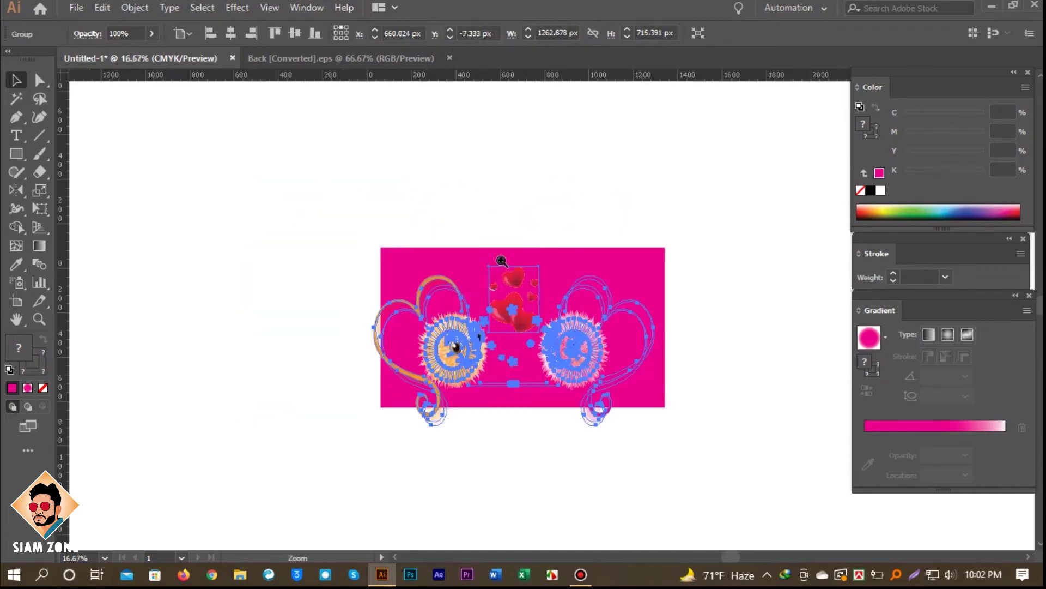
{"action": "left_click", "coordinate": [502, 262], "text": "ctrl"}
{"action": "left_click_drag", "start_coordinate": [502, 283], "coordinate": [455, 210]}
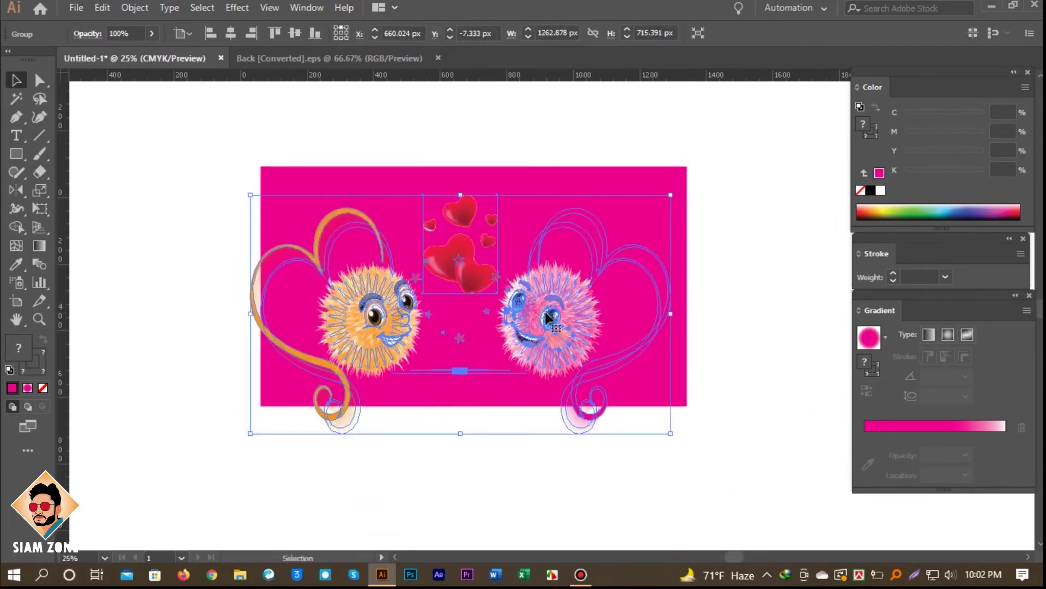
Step: Nudge the grouped artwork right and up to X 695 px, Y -87 px, so that it fits within the magenta rectangle
{"action": "key", "text": "Right"}
{"action": "key", "text": "Right"}
{"action": "key", "text": "Right"}
{"action": "key", "text": "Right"}
{"action": "key", "text": "Right"}
{"action": "key", "text": "shift+Right"}
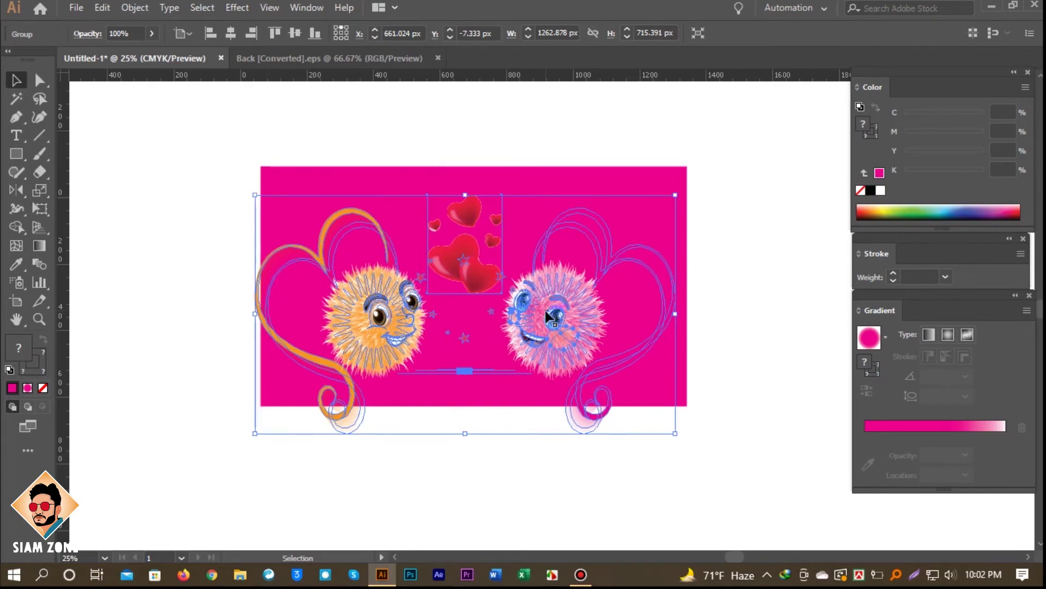
{"action": "key", "text": "shift+Right"}
{"action": "key", "text": "shift+Right"}
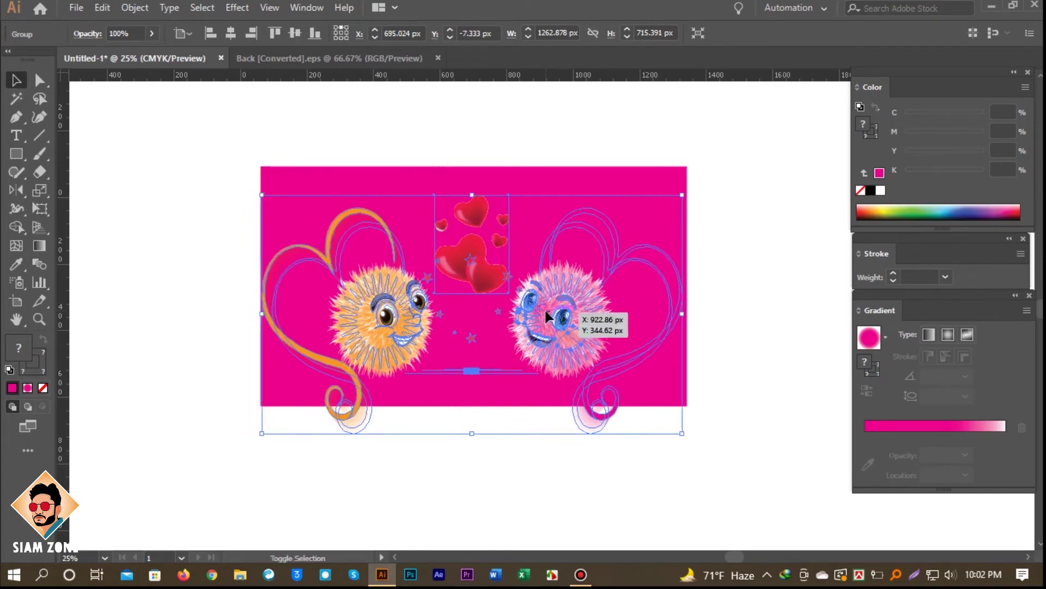
{"action": "key", "text": "shift+Up"}
{"action": "key", "text": "shift+Up"}
{"action": "key", "text": "shift+Up"}
{"action": "key", "text": "shift+Up"}
{"action": "key", "text": "shift+Up"}
{"action": "key", "text": "shift+Up"}
{"action": "key", "text": "shift+Up"}
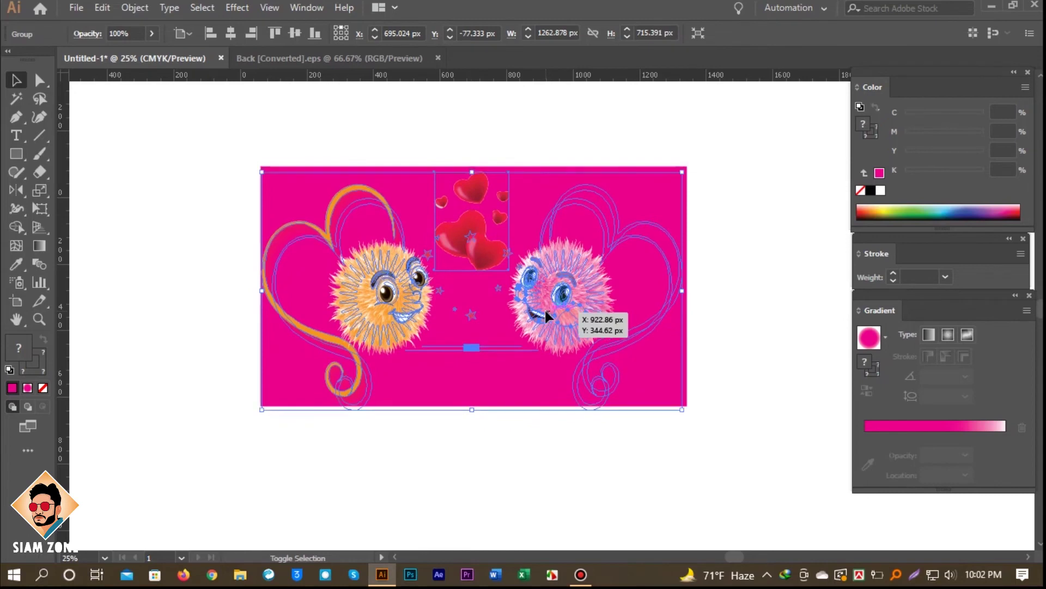
{"action": "key", "text": "shift+Up"}
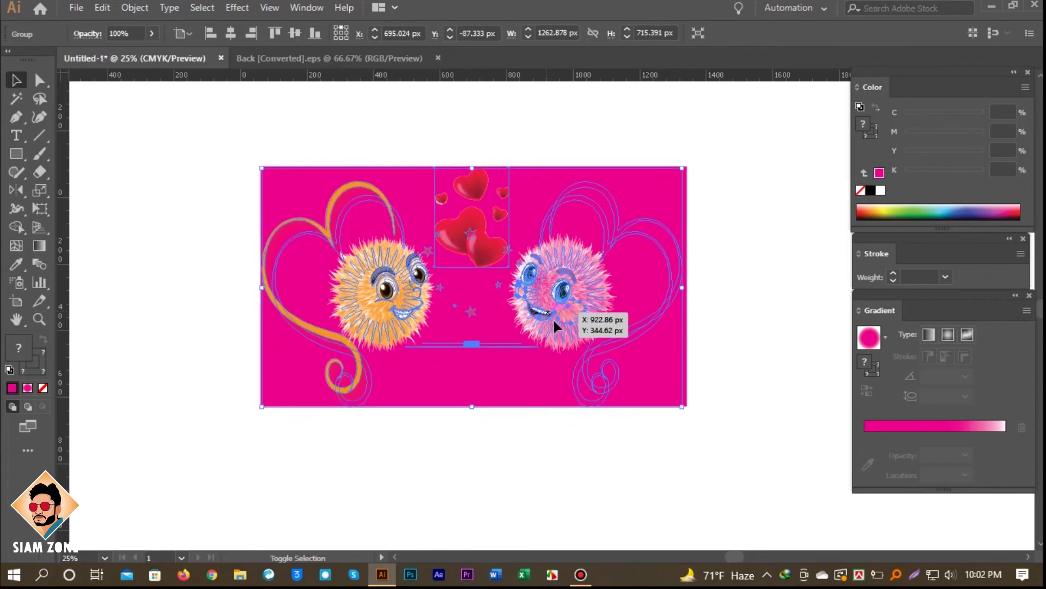
{"action": "key", "text": "ctrl+shift+b"}
{"action": "left_click", "coordinate": [723, 310]}
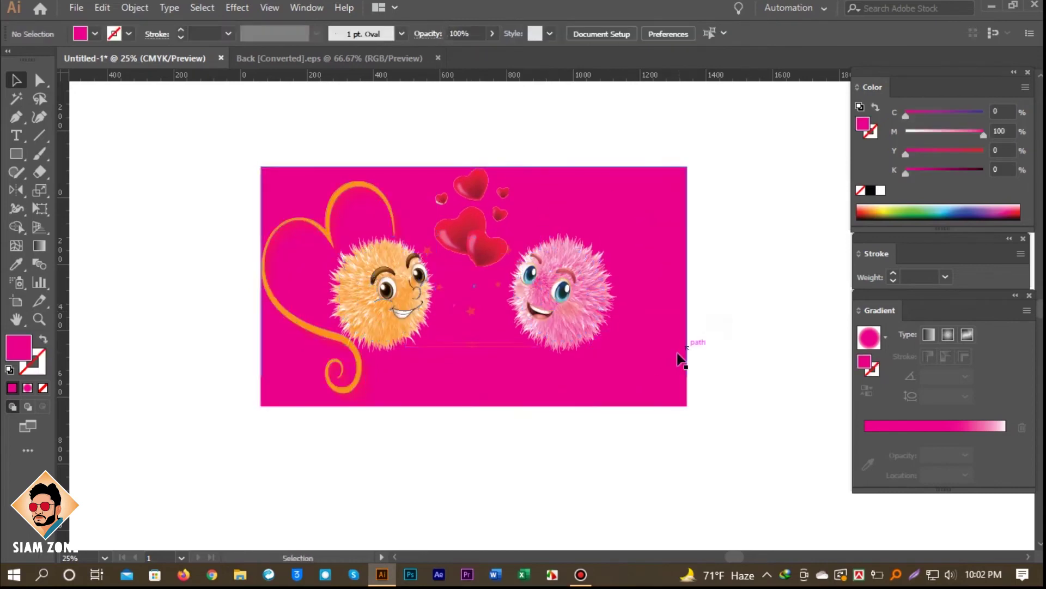
Step: Recolour the background rectangle to pale blue with C 10% and M, Y and K at 0%
{"action": "left_click", "coordinate": [687, 359]}
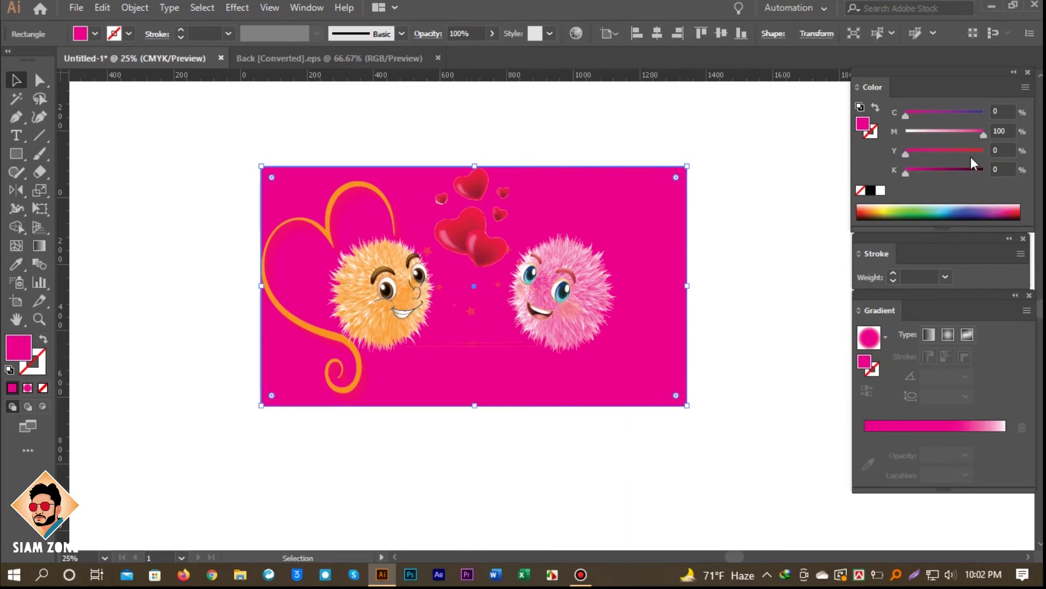
{"action": "left_click", "coordinate": [922, 134]}
{"action": "left_click_drag", "start_coordinate": [922, 134], "coordinate": [905, 116]}
{"action": "left_click", "coordinate": [921, 116]}
{"action": "left_click", "coordinate": [925, 152]}
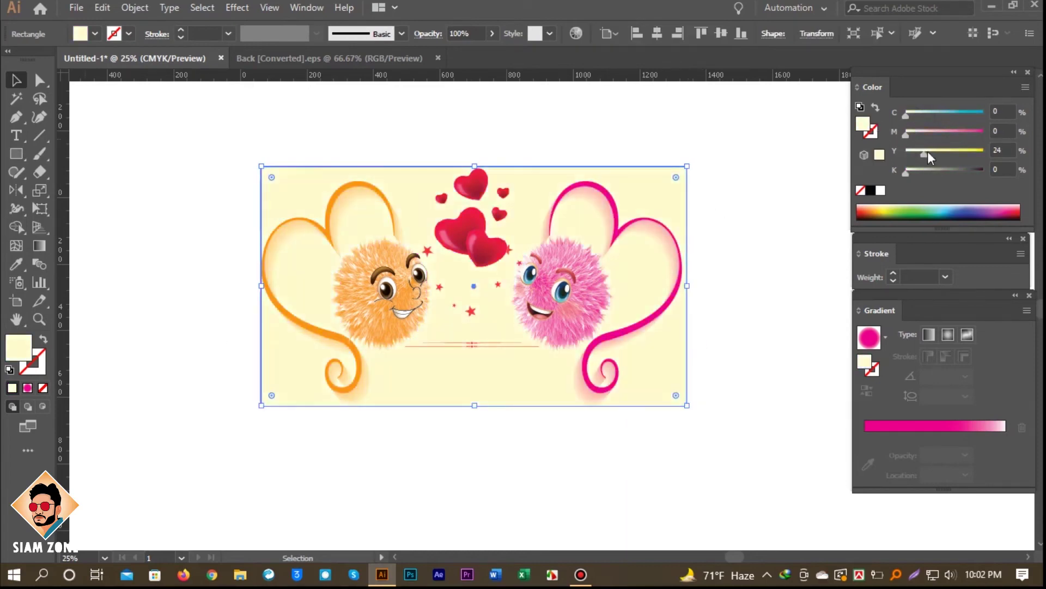
{"action": "left_click_drag", "start_coordinate": [902, 162], "coordinate": [904, 157]}
{"action": "left_click", "coordinate": [923, 112]}
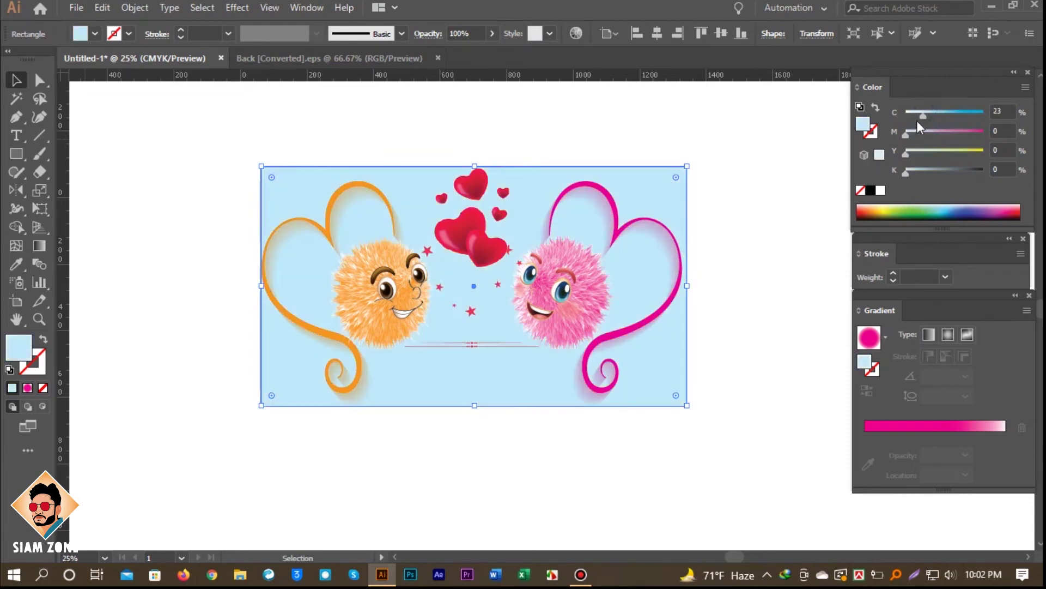
{"action": "left_click", "coordinate": [913, 115]}
{"action": "left_click", "coordinate": [758, 326]}
Step: Align the grouped artwork horizontally and vertically to the centre of the pale blue background rectangle
{"action": "left_click", "coordinate": [580, 341], "text": "ctrl"}
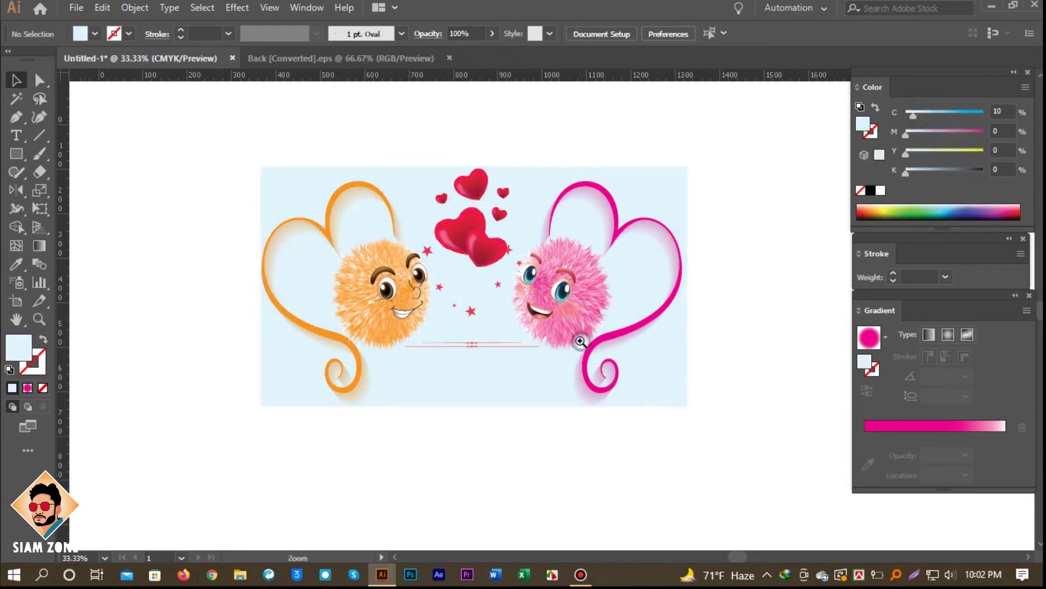
{"action": "left_click_drag", "start_coordinate": [591, 386], "coordinate": [658, 445]}
{"action": "left_click", "coordinate": [604, 339]}
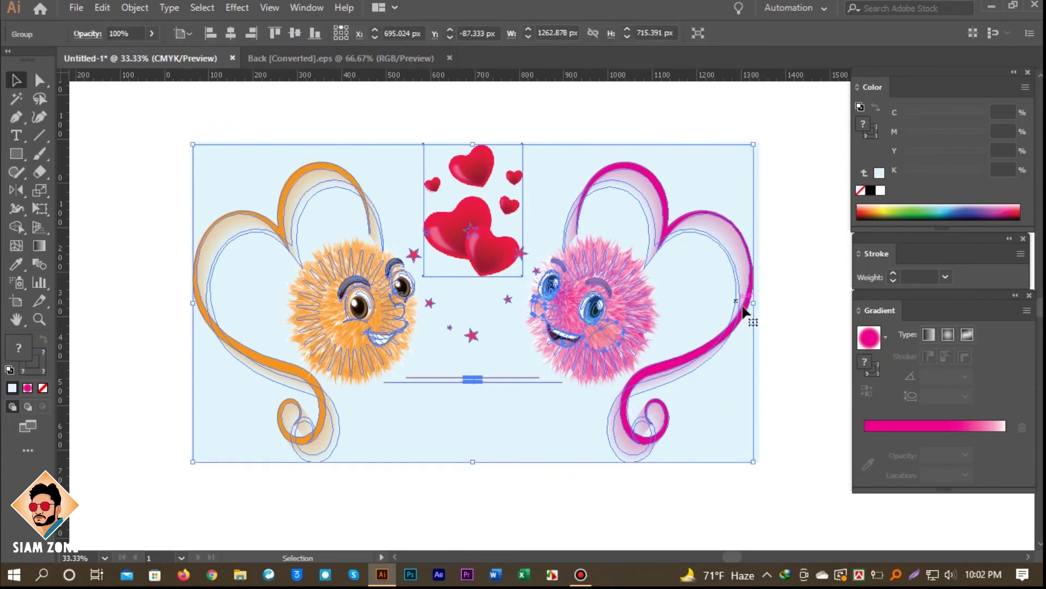
{"action": "left_click", "coordinate": [759, 390], "text": "shift"}
{"action": "left_click", "coordinate": [759, 390]}
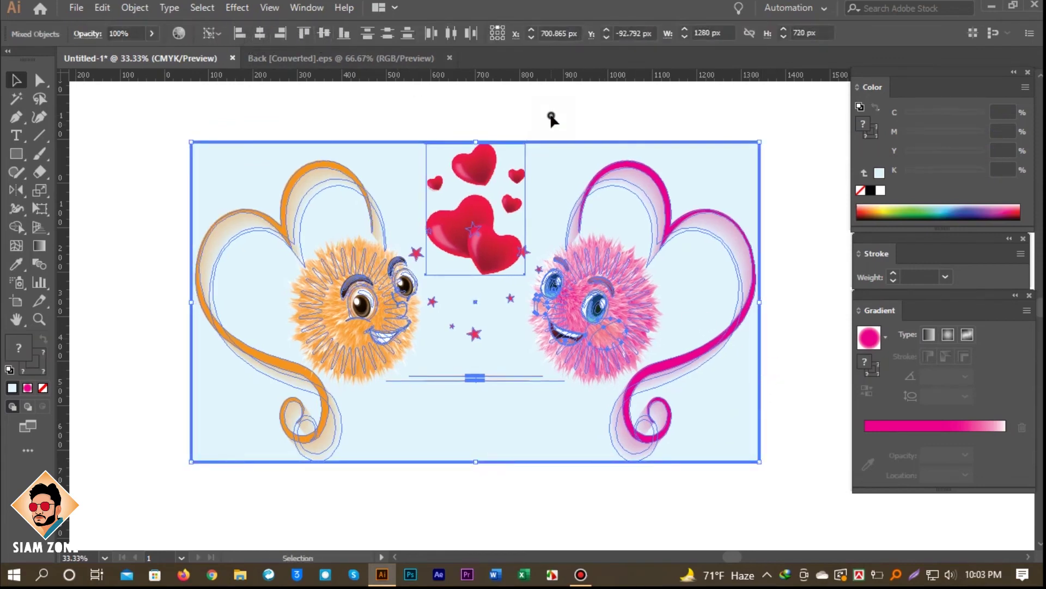
{"action": "left_click", "coordinate": [551, 117]}
Step: Scale the grouped artwork down proportionally from its centre to about 1181 × 669 px, leaving a margin inside the background
{"action": "left_click", "coordinate": [500, 202]}
{"action": "left_click", "coordinate": [500, 200]}
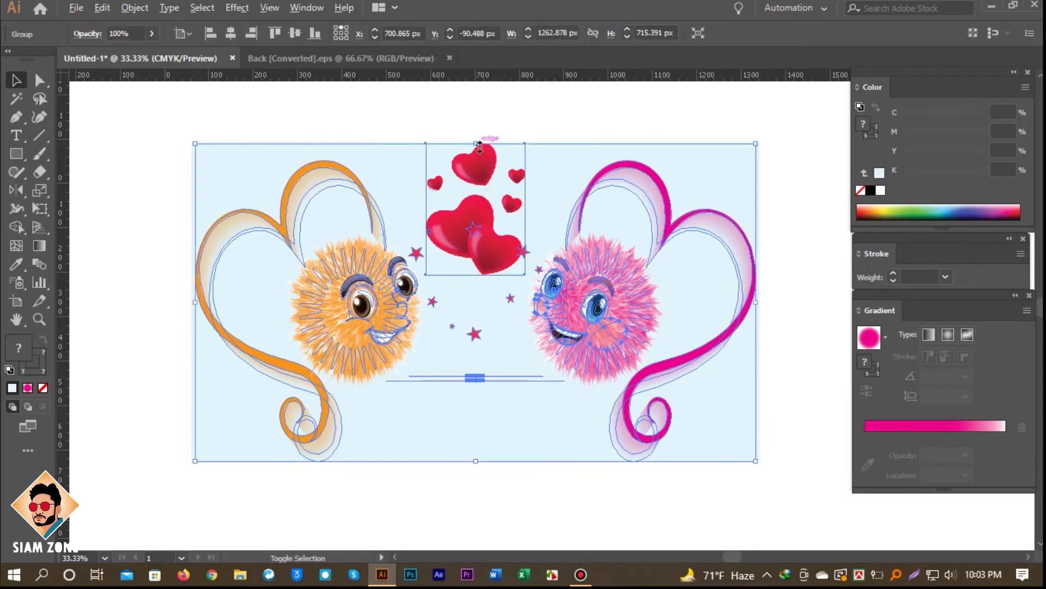
{"action": "left_click_drag", "start_coordinate": [480, 146], "coordinate": [479, 156]}
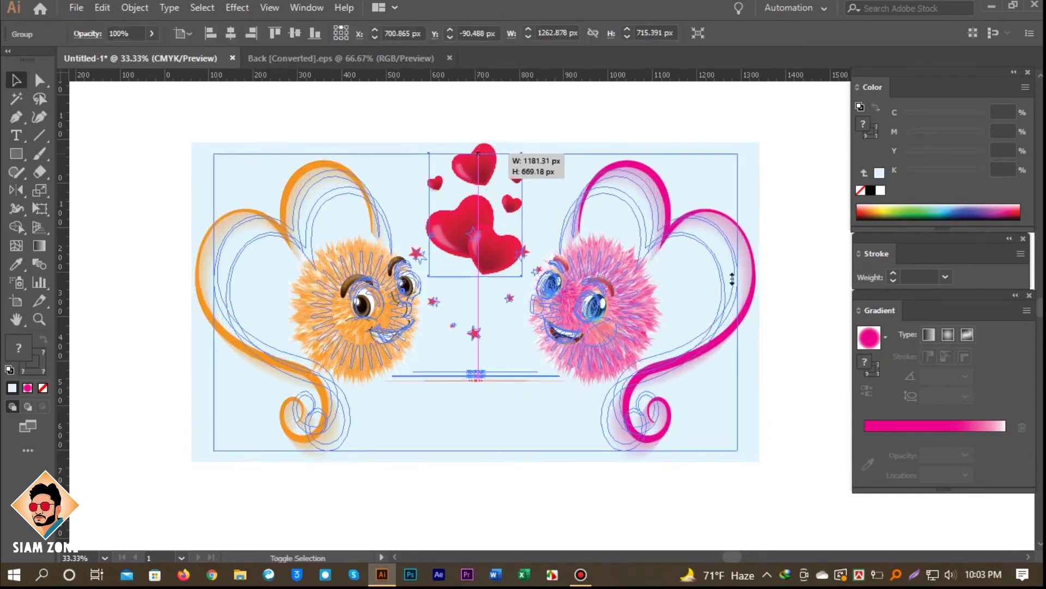
{"action": "left_click", "coordinate": [769, 261]}
Step: Draw a flat horizontal ellipse beneath the orange furry character and place a copy of it beneath the pink one
{"action": "left_click", "coordinate": [578, 332], "text": "ctrl"}
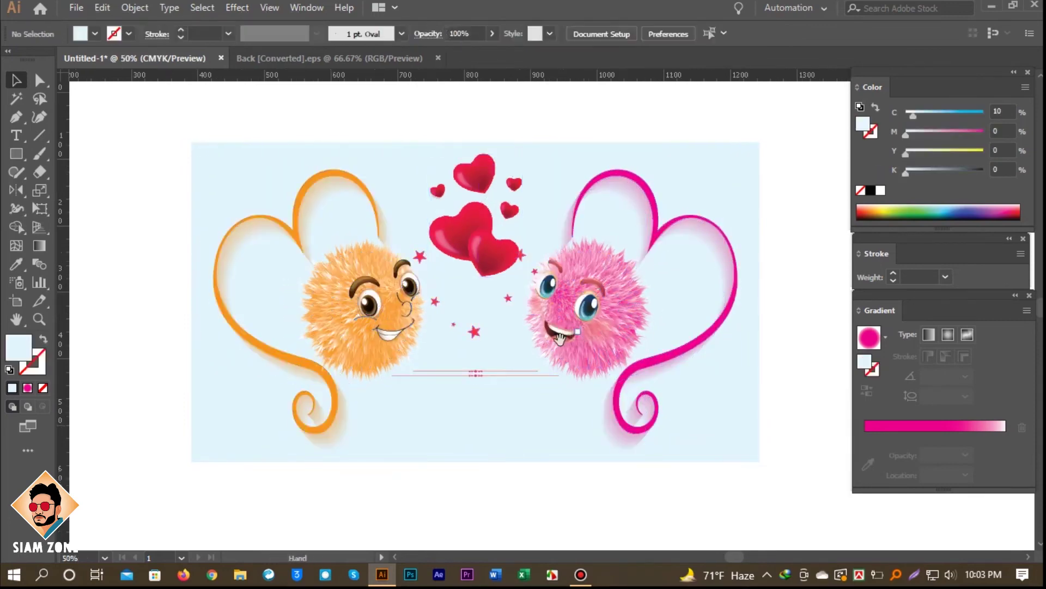
{"action": "left_click_drag", "start_coordinate": [560, 338], "coordinate": [616, 219]}
{"action": "left_click_drag", "start_coordinate": [15, 154], "coordinate": [65, 190]}
{"action": "left_click_drag", "start_coordinate": [260, 265], "coordinate": [641, 279]}
{"action": "key", "text": "v"}
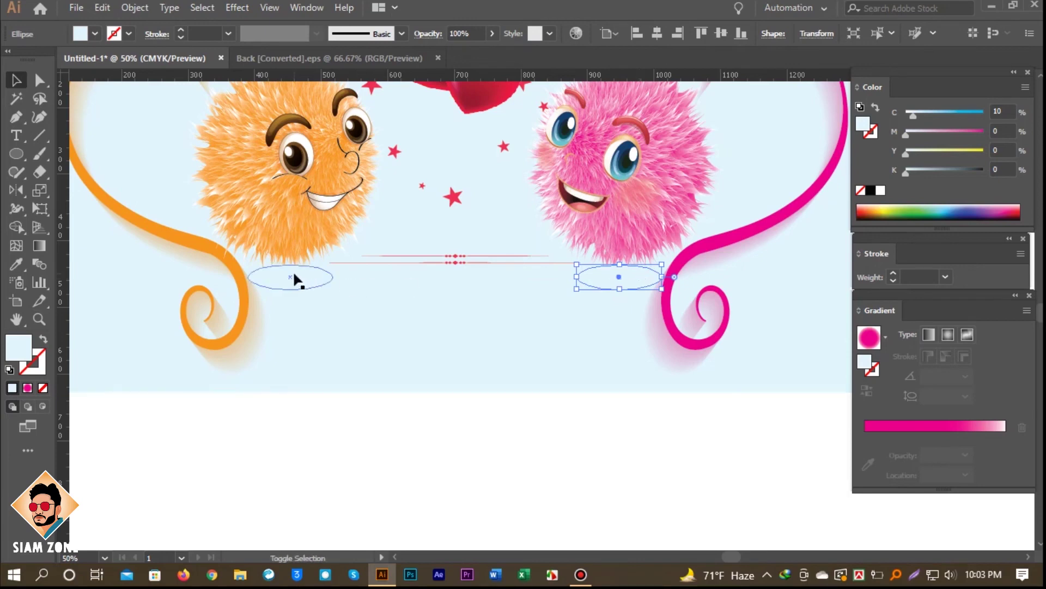
Step: Group the two ellipses beneath the characters and fill them yellow with C 10%, M 0%, Y 100% and K 0%
{"action": "left_click", "coordinate": [297, 279], "text": "shift"}
{"action": "key", "text": "ctrl+g"}
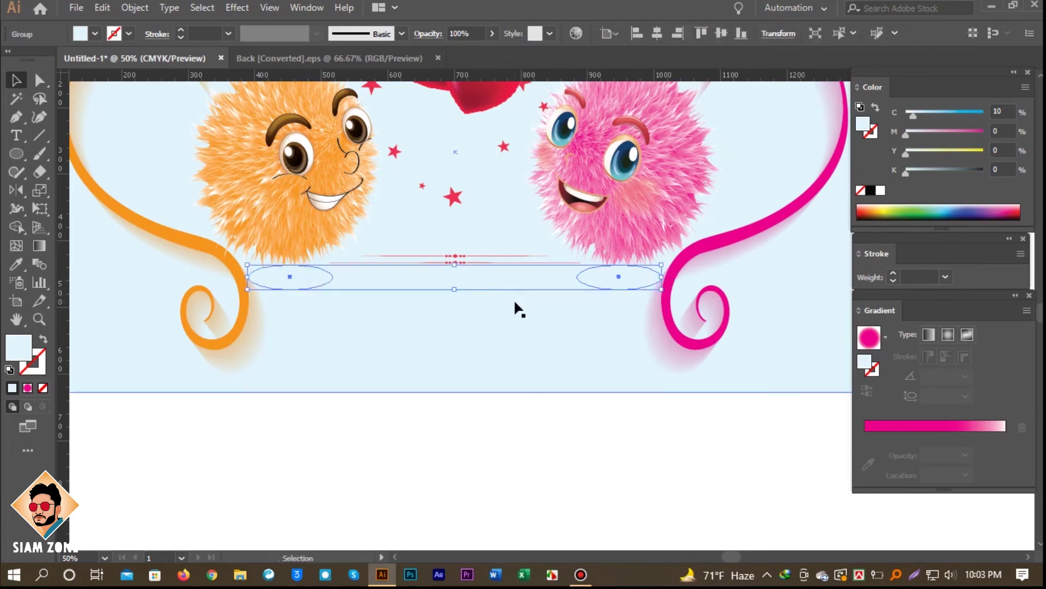
{"action": "left_click_drag", "start_coordinate": [949, 155], "coordinate": [1018, 141]}
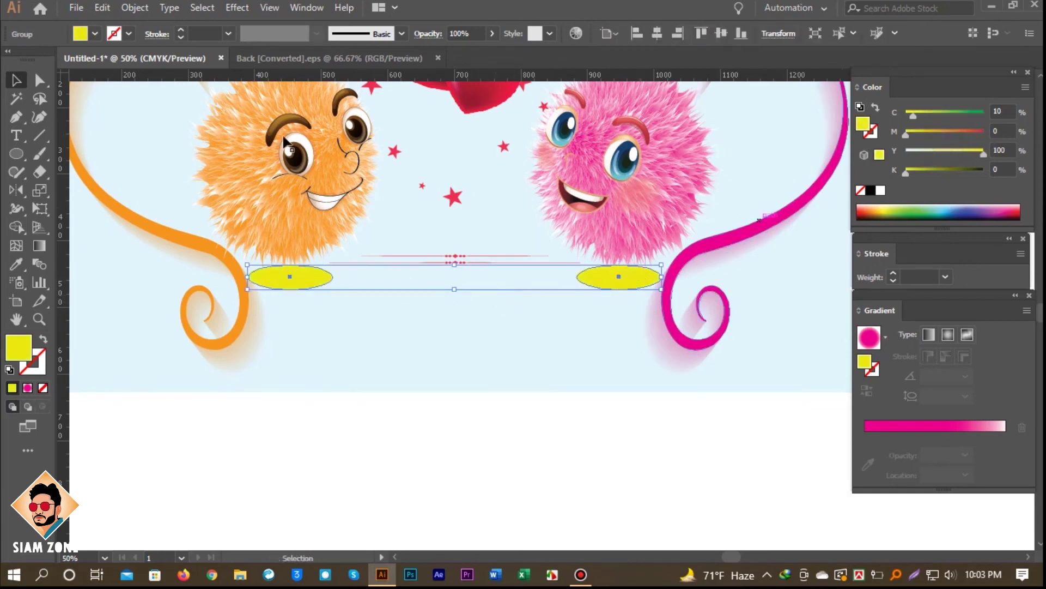
Step: Apply a Gaussian Blur with a radius of 69.4 pixels to the ellipse group
{"action": "left_click", "coordinate": [237, 7]}
{"action": "mouse_move", "coordinate": [335, 272]}
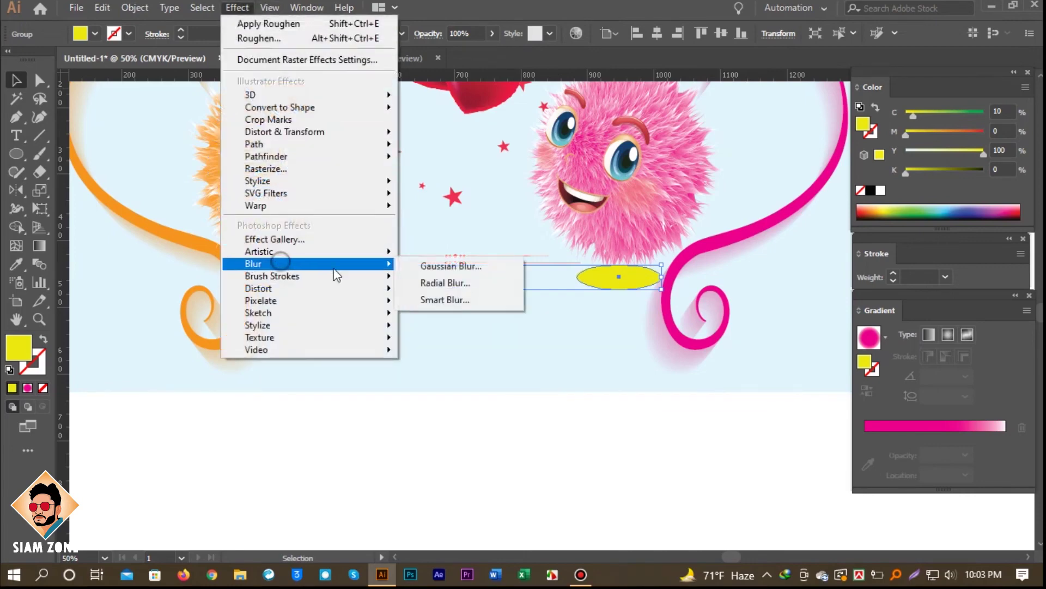
{"action": "left_click", "coordinate": [483, 268]}
{"action": "left_click", "coordinate": [641, 396]}
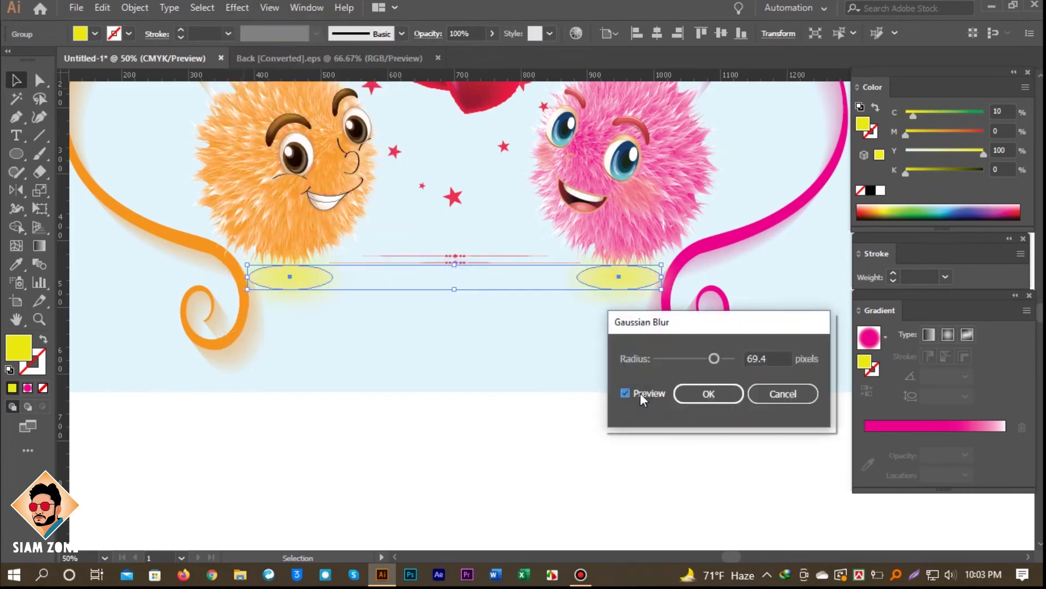
{"action": "left_click", "coordinate": [707, 393]}
{"action": "left_click", "coordinate": [587, 446]}
Step: Ungroup the two yellow ellipses so each can be edited separately
{"action": "left_click", "coordinate": [626, 289]}
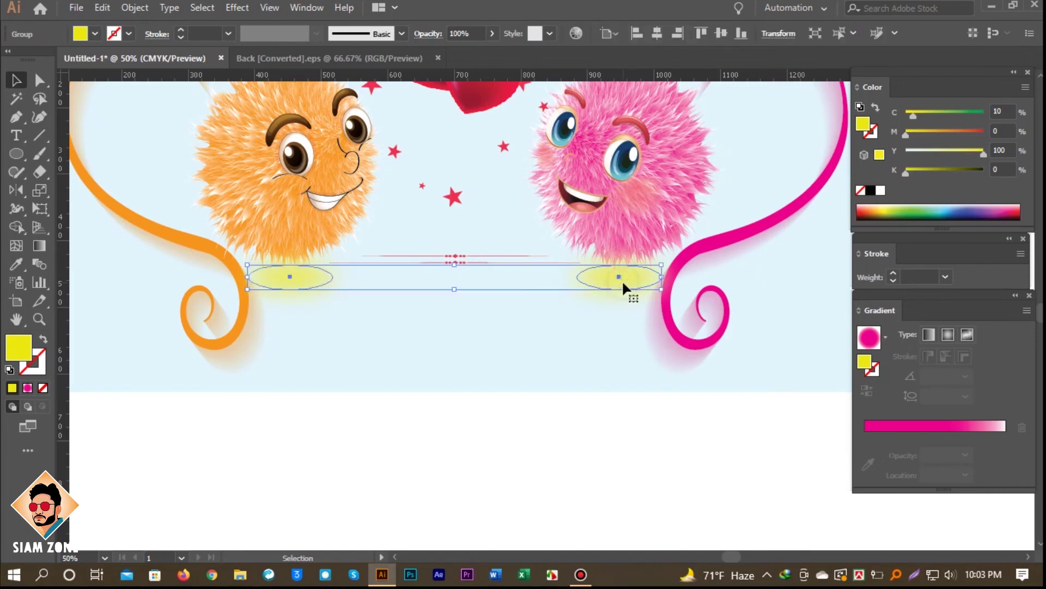
{"action": "right_click", "coordinate": [628, 290]}
{"action": "left_click", "coordinate": [638, 409]}
{"action": "left_click", "coordinate": [605, 434]}
Step: Apply a Gaussian Blur with a radius of 69.4 pixels to both separate yellow ellipses
{"action": "left_click", "coordinate": [633, 285]}
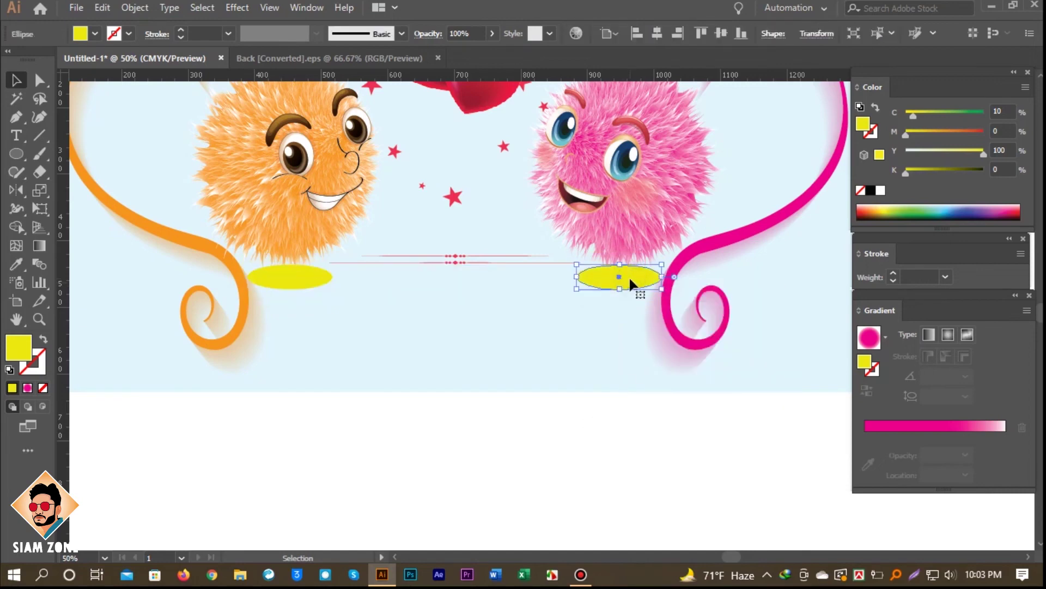
{"action": "left_click", "coordinate": [317, 279], "text": "shift"}
{"action": "left_click", "coordinate": [237, 7]}
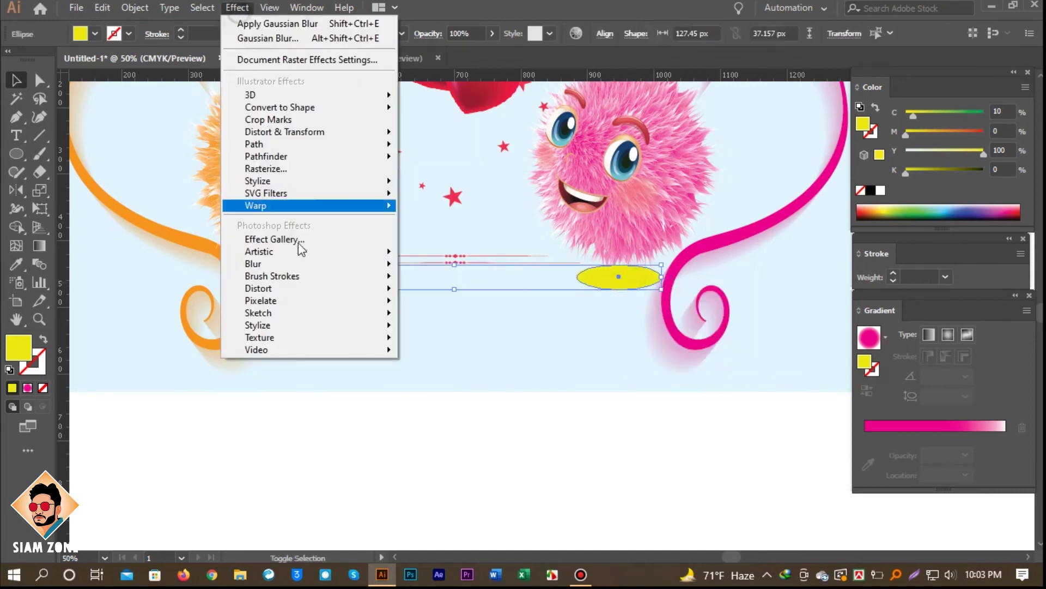
{"action": "mouse_move", "coordinate": [318, 265]}
{"action": "left_click", "coordinate": [448, 270]}
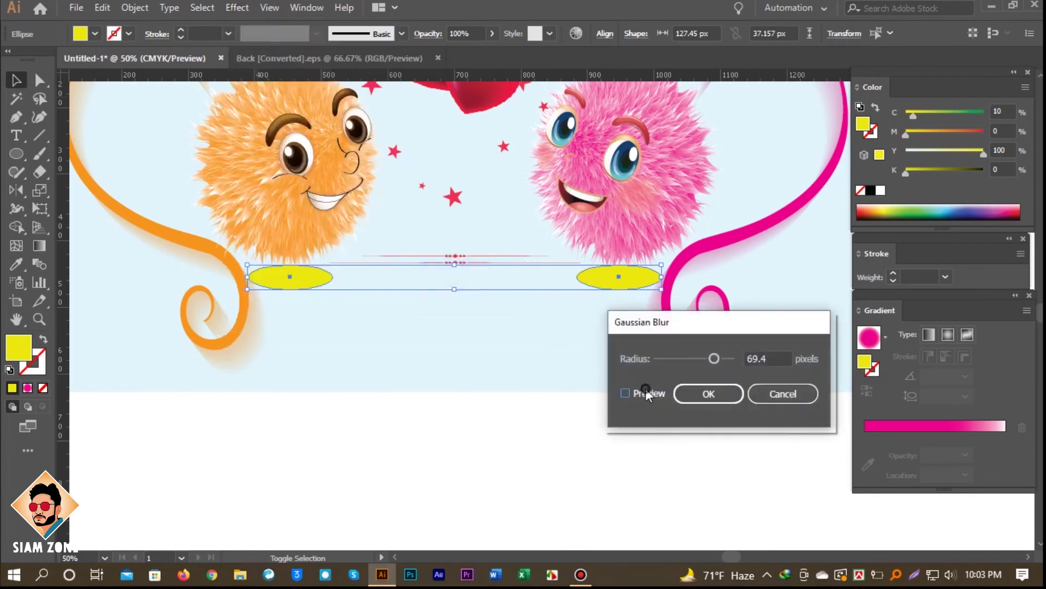
{"action": "left_click", "coordinate": [625, 393]}
{"action": "left_click", "coordinate": [704, 392]}
{"action": "left_click", "coordinate": [574, 467]}
Step: Recolour the blurred ellipse beneath the pink character to pink with M 95% and C, Y and K at 0%
{"action": "left_click", "coordinate": [626, 288]}
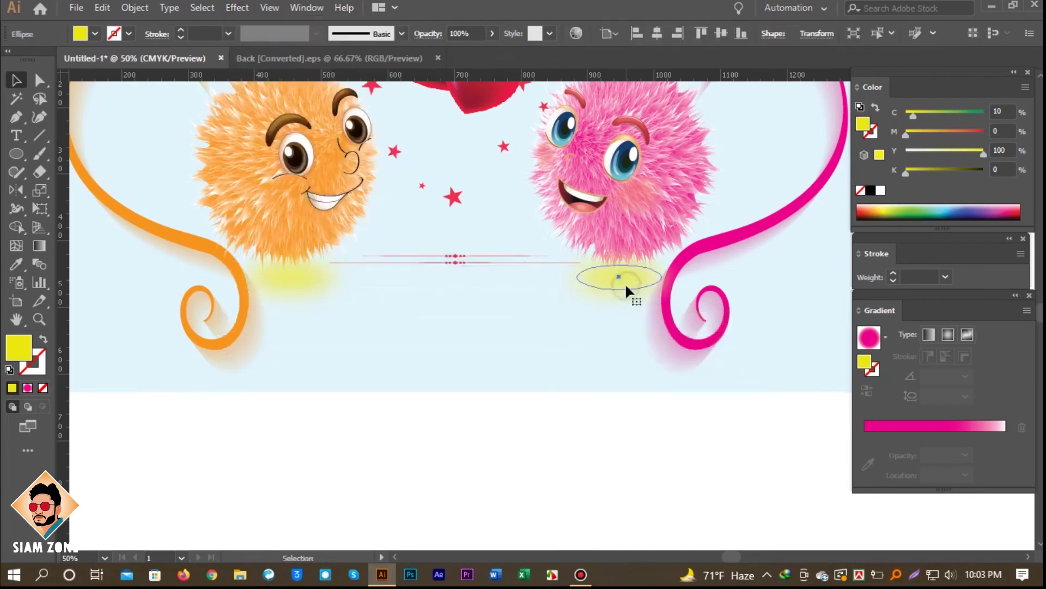
{"action": "left_click_drag", "start_coordinate": [939, 151], "coordinate": [979, 134]}
{"action": "left_click_drag", "start_coordinate": [913, 113], "coordinate": [905, 113]}
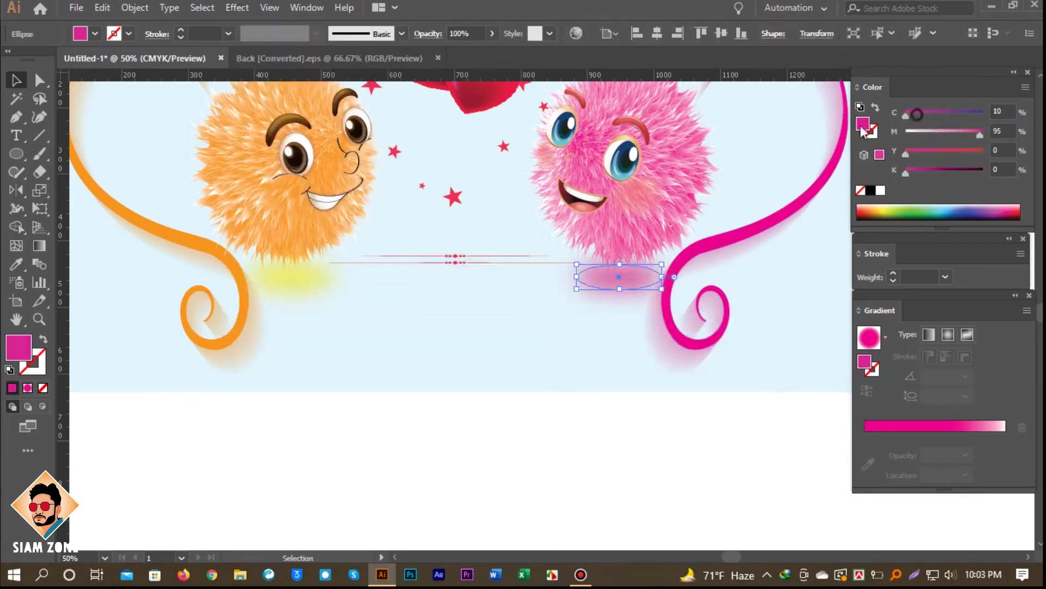
Step: Recolour the blurred ellipse beneath the orange character to orange with C 0%, M 50%, Y 100% and K 0%
{"action": "left_click", "coordinate": [281, 279]}
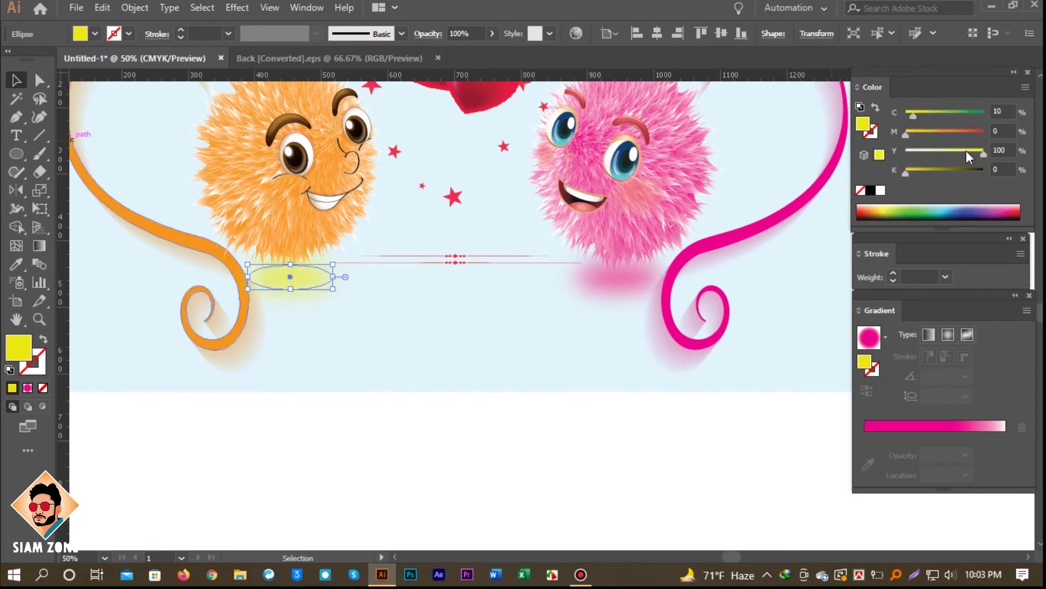
{"action": "left_click", "coordinate": [906, 114]}
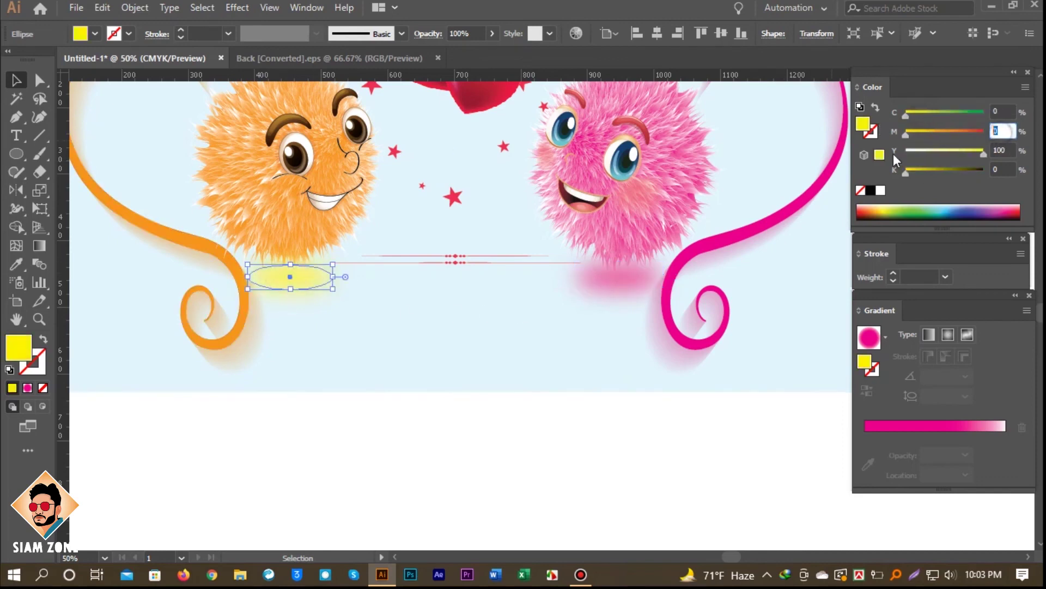
{"action": "type", "text": "50"}
{"action": "key", "text": "Return"}
{"action": "left_click", "coordinate": [592, 434]}
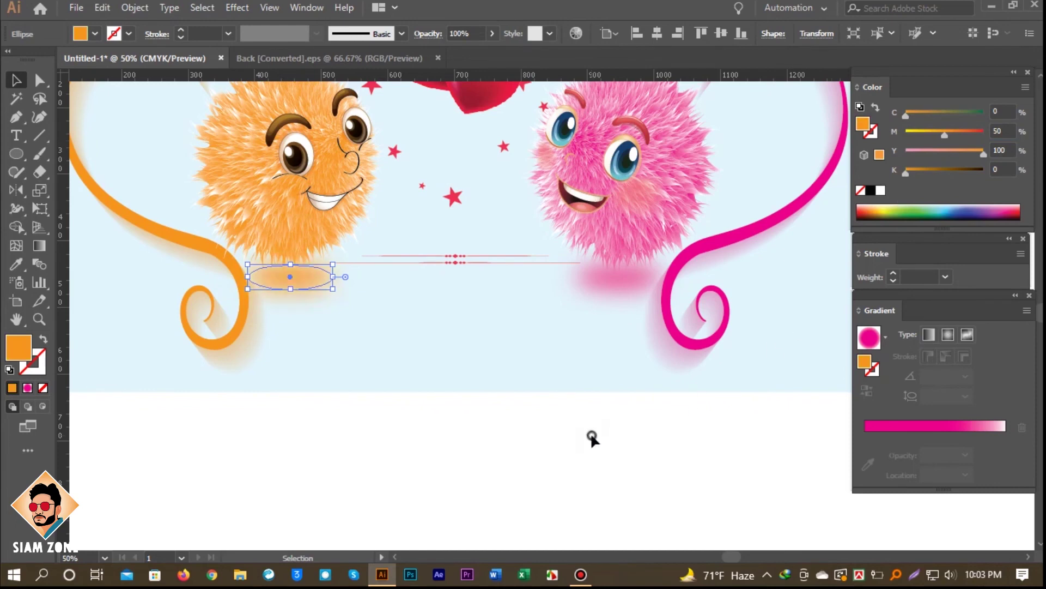
Step: Group all the artwork together with the pale blue background rectangle
{"action": "key", "text": "ctrl+space"}
{"action": "left_click", "coordinate": [602, 283], "text": "ctrl+alt"}
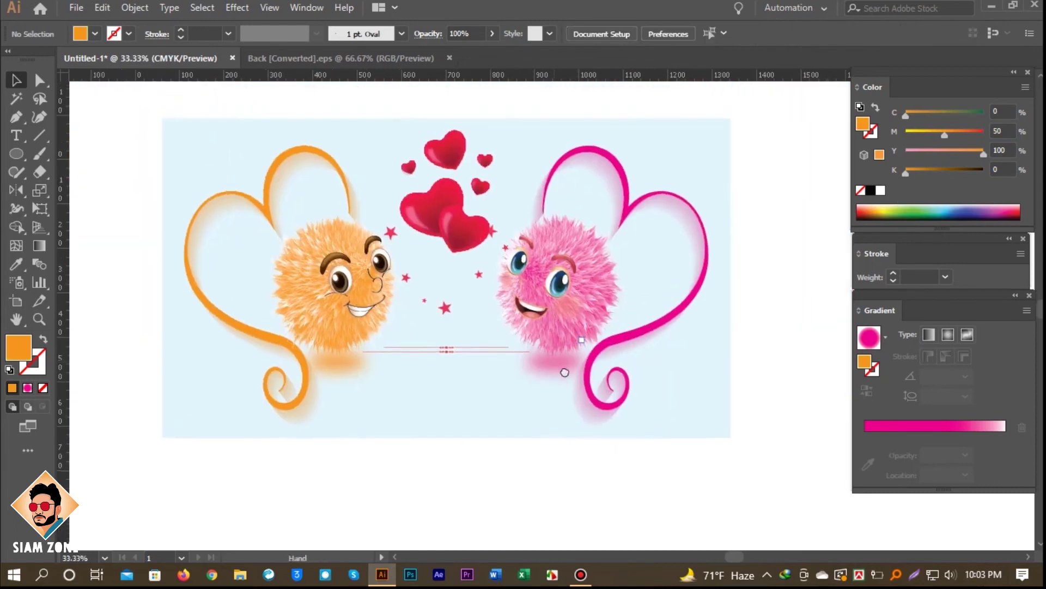
{"action": "left_click_drag", "start_coordinate": [154, 108], "coordinate": [777, 491]}
{"action": "right_click", "coordinate": [504, 297]}
{"action": "left_click", "coordinate": [528, 362]}
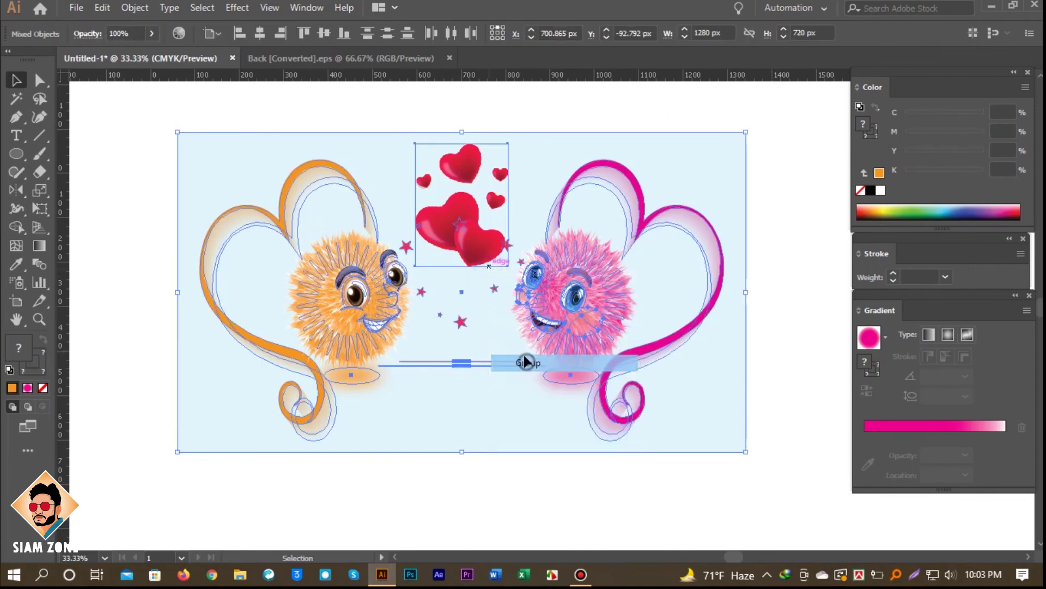
{"action": "left_click", "coordinate": [367, 110]}
Step: Ungroup the complete design to separate the artwork from the pale blue background
{"action": "key", "text": "z"}
{"action": "left_click_drag", "start_coordinate": [163, 114], "coordinate": [796, 494]}
{"action": "key", "text": "Tab"}
{"action": "key", "text": "Tab"}
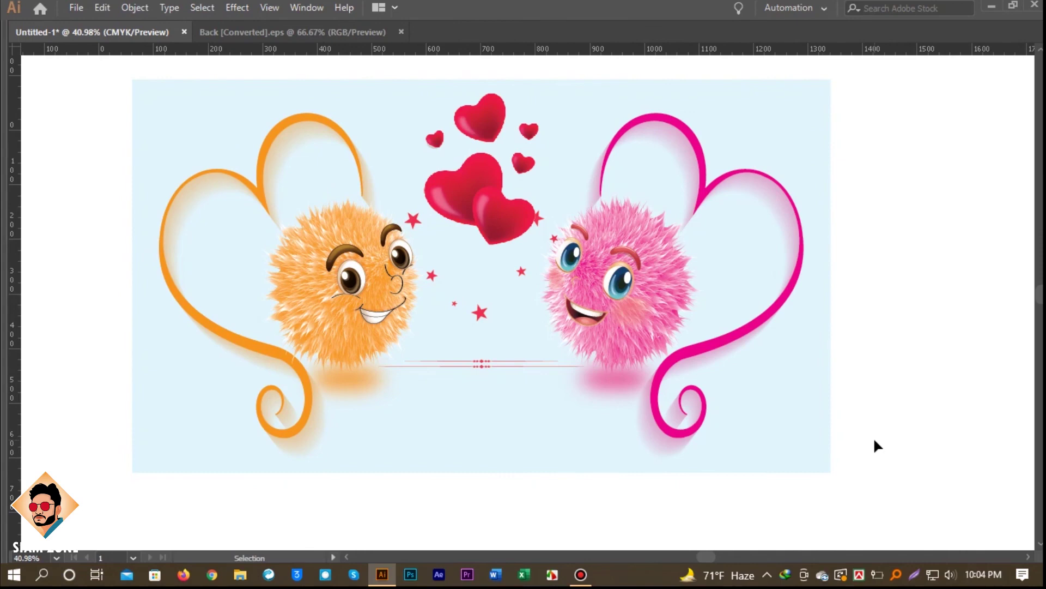
{"action": "right_click", "coordinate": [606, 283]}
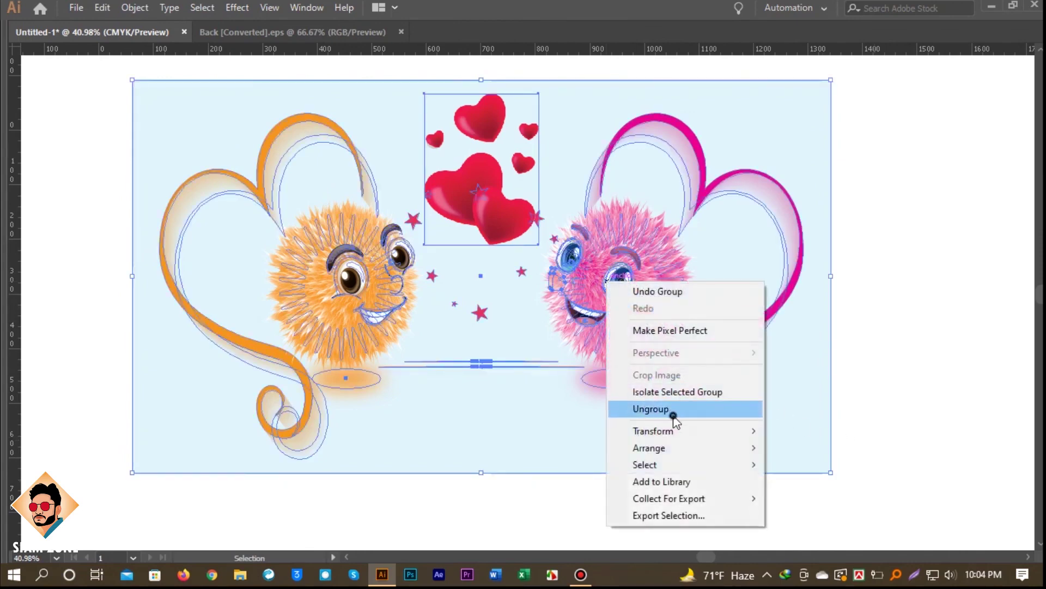
{"action": "left_click", "coordinate": [677, 410]}
{"action": "left_click", "coordinate": [836, 353]}
Step: Ungroup the artwork and shift the pink character's face slightly towards the orange character
{"action": "left_click", "coordinate": [625, 281]}
{"action": "right_click", "coordinate": [621, 321]}
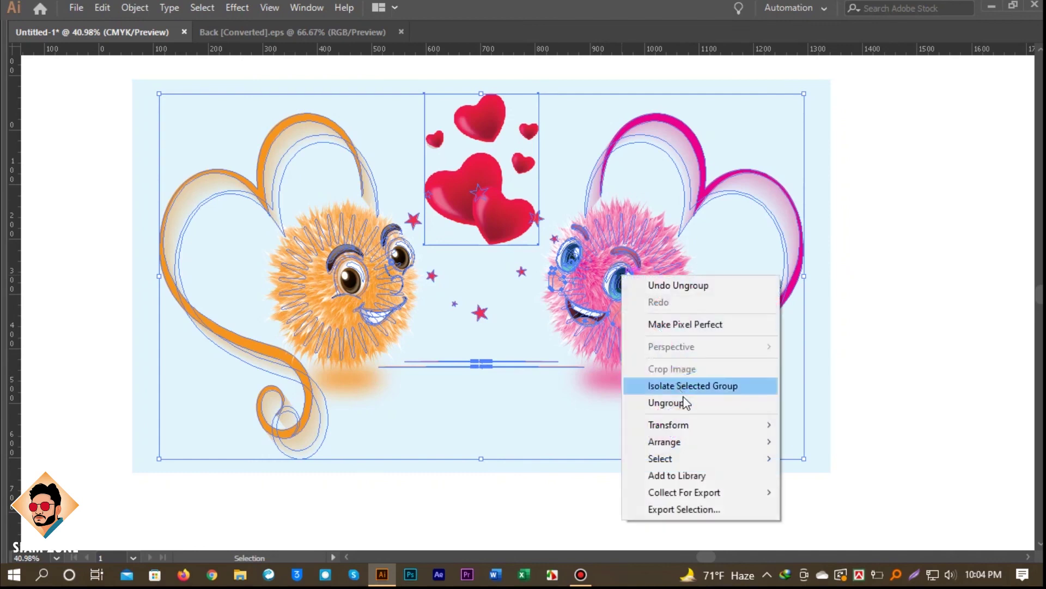
{"action": "left_click", "coordinate": [681, 404]}
{"action": "left_click", "coordinate": [894, 362]}
{"action": "left_click", "coordinate": [624, 282]}
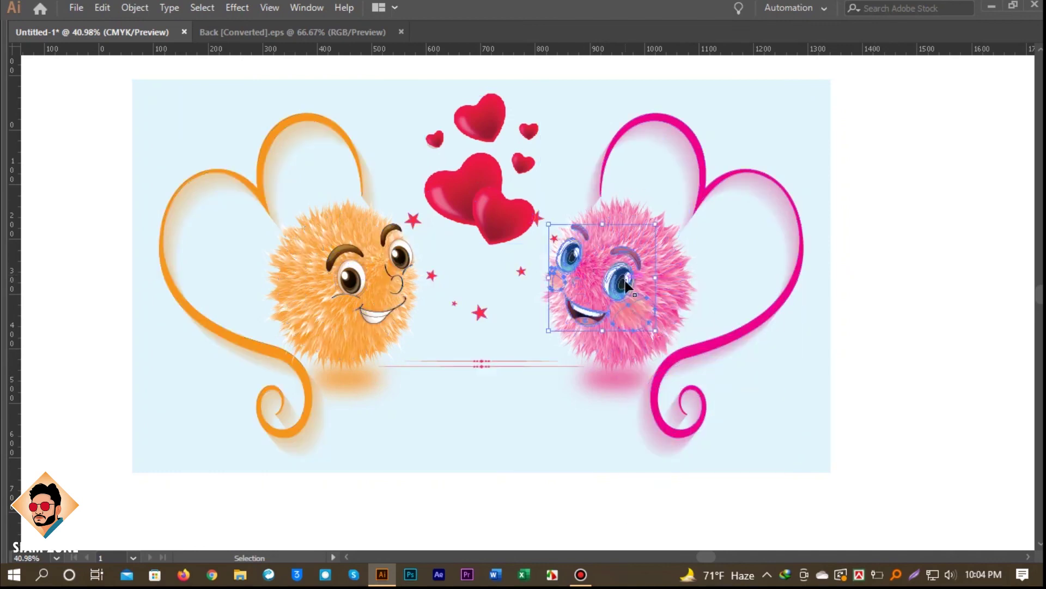
{"action": "left_click_drag", "start_coordinate": [625, 281], "coordinate": [621, 283]}
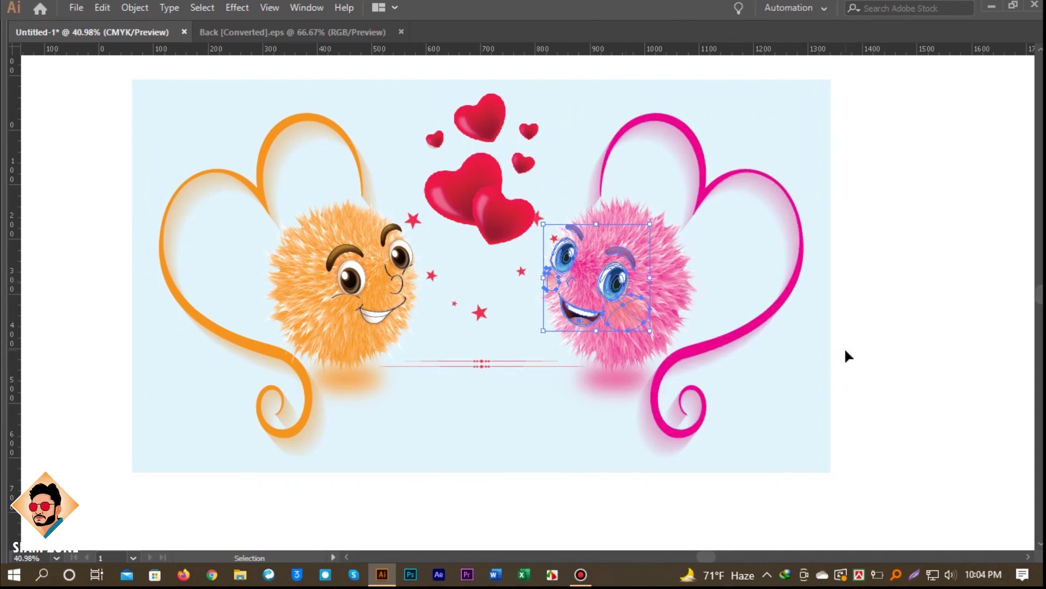
{"action": "left_click", "coordinate": [846, 351]}
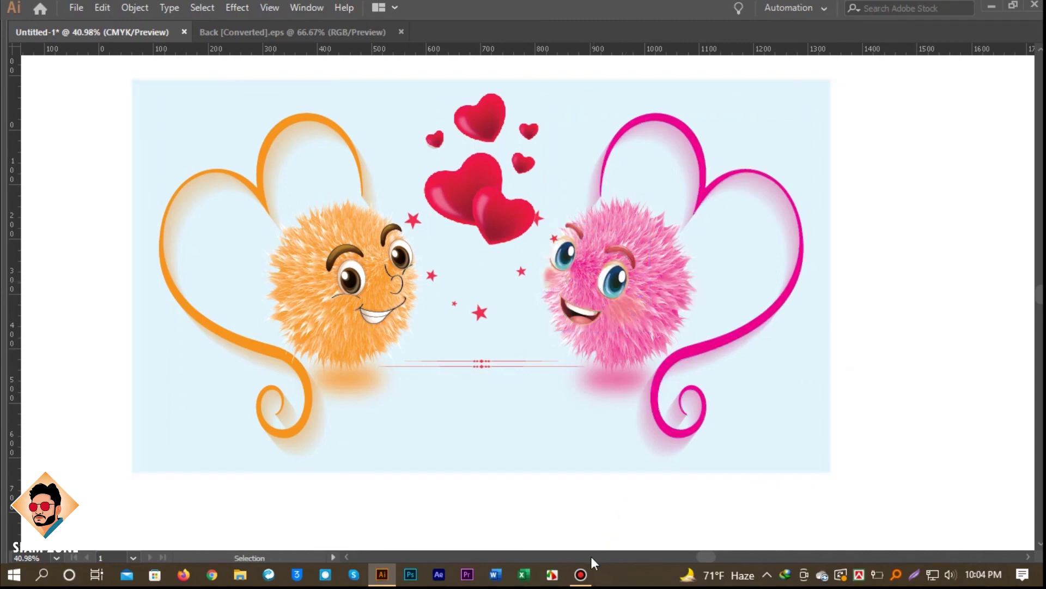
{"action": "left_click", "coordinate": [581, 575]}
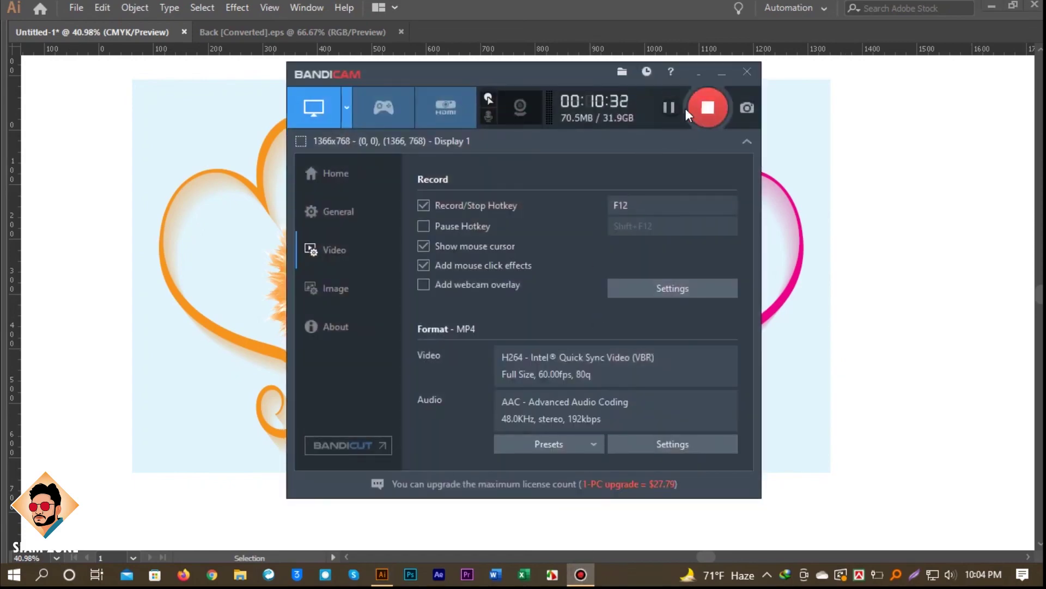
{"action": "left_click", "coordinate": [709, 109]}
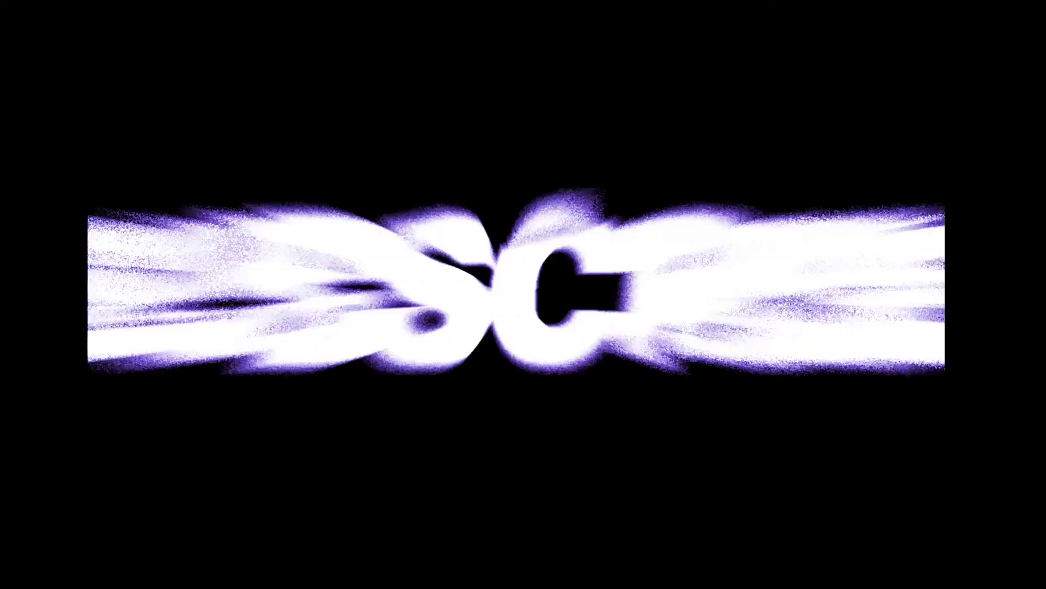